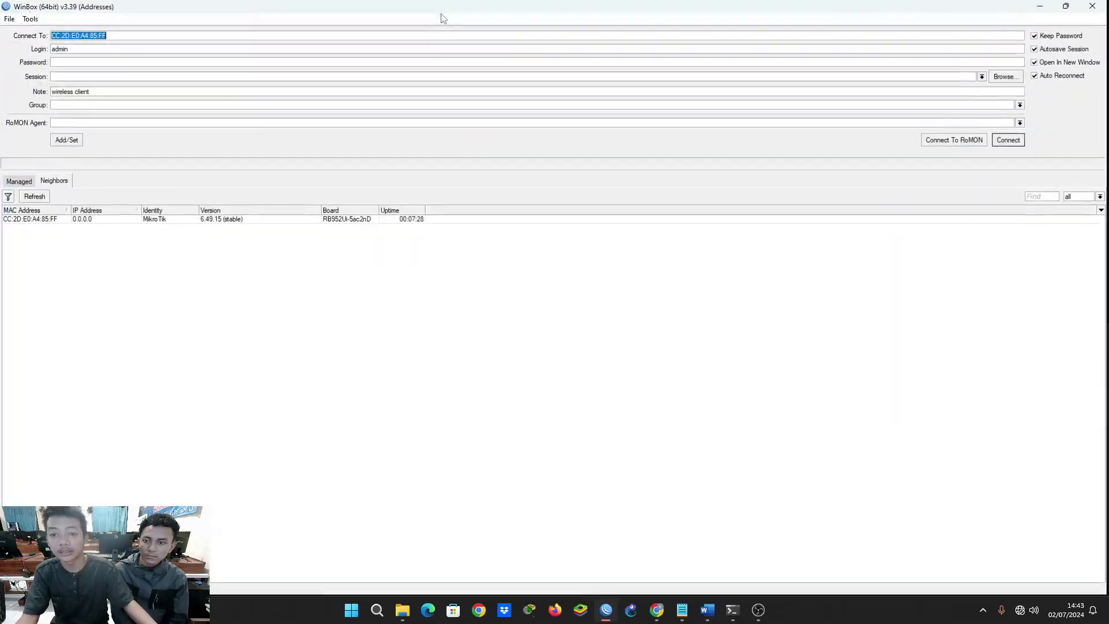
- Connect to the discovered MikroTik router without changing its password and close the leftover Web Proxy Settings and Firewall windows
left_click(51, 221)
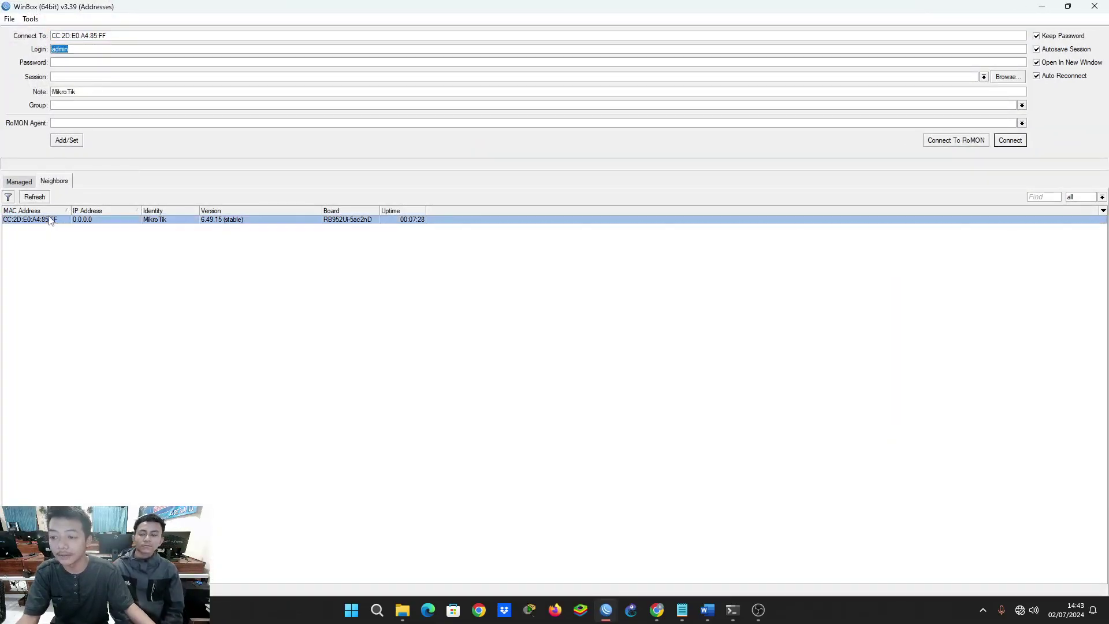
left_click(1009, 142)
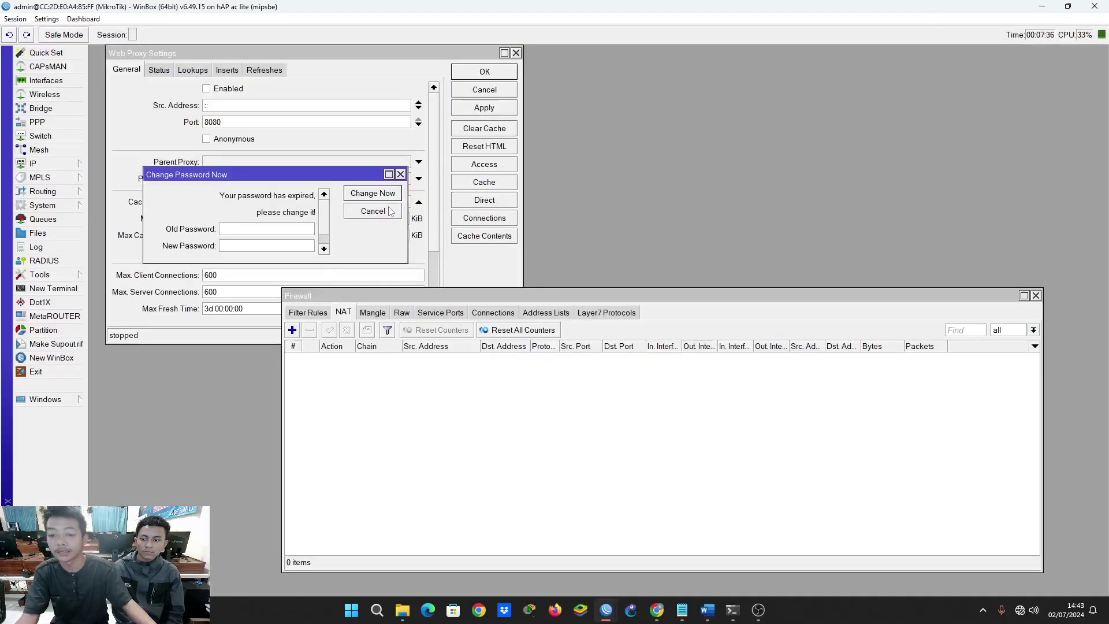
left_click(374, 211)
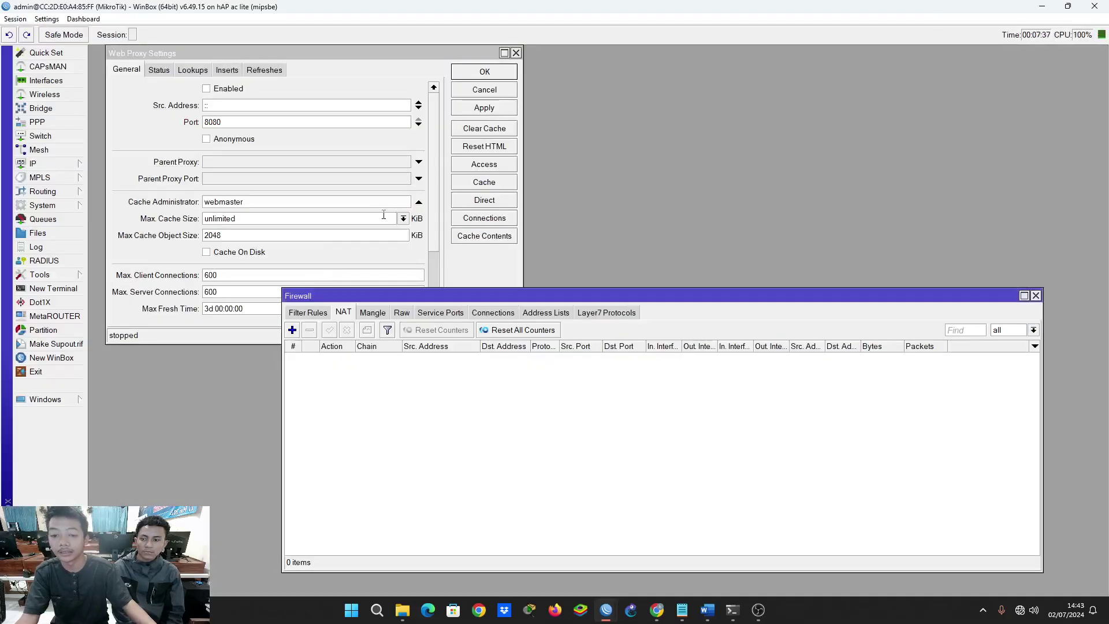
key("Escape")
key("Escape")
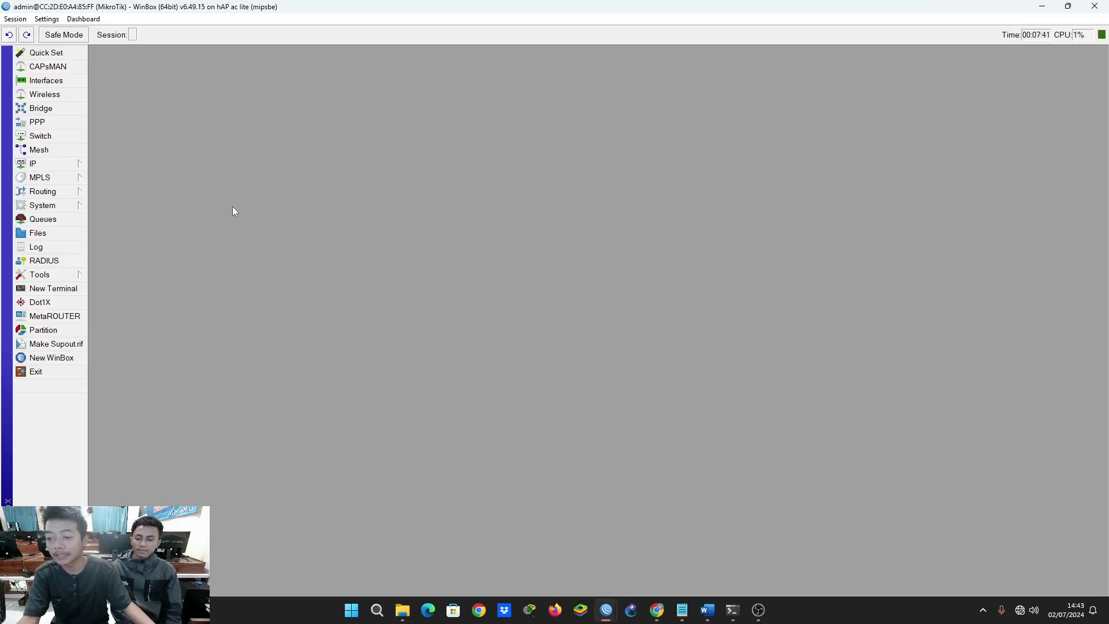
- Set the router's system identity to Router-Proxy
left_click(82, 208)
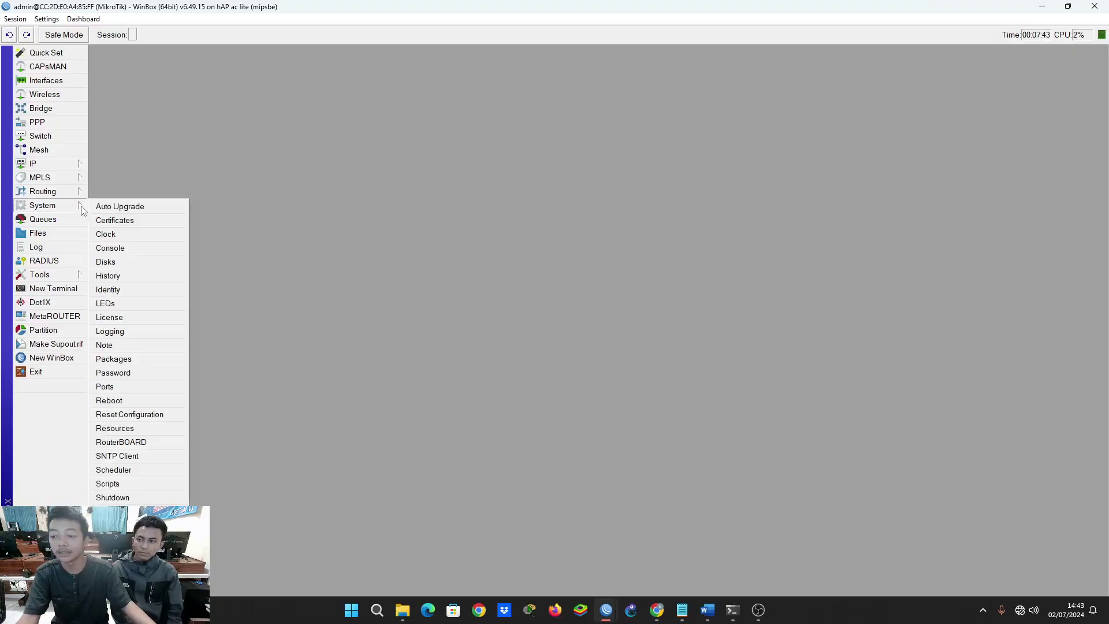
left_click(130, 290)
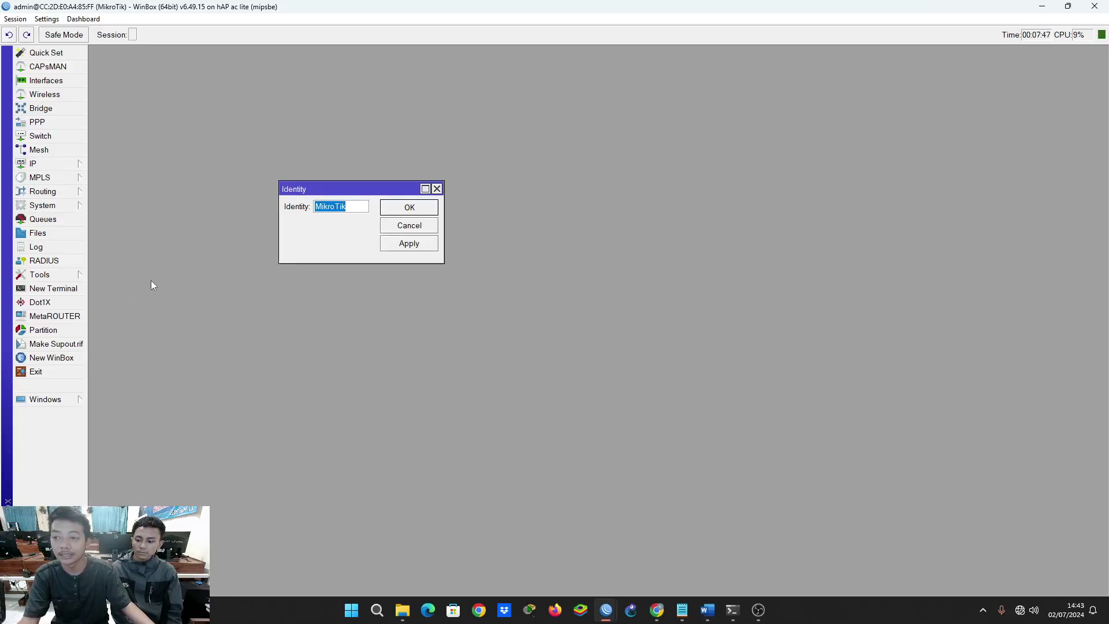
left_click_drag(301, 193, 318, 182)
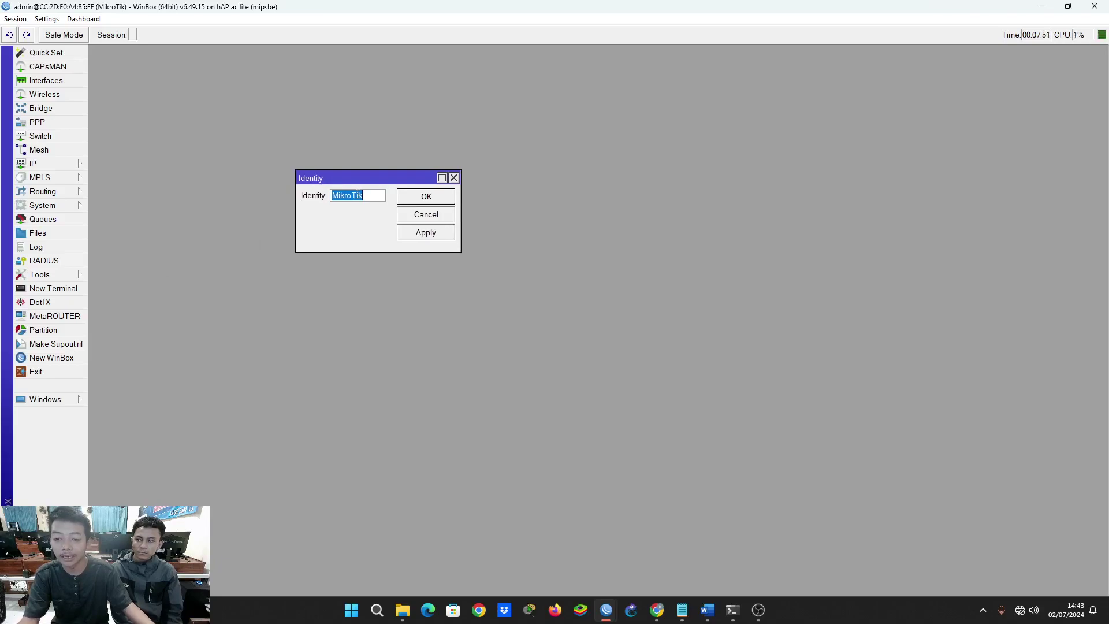
type("Router-Proxy")
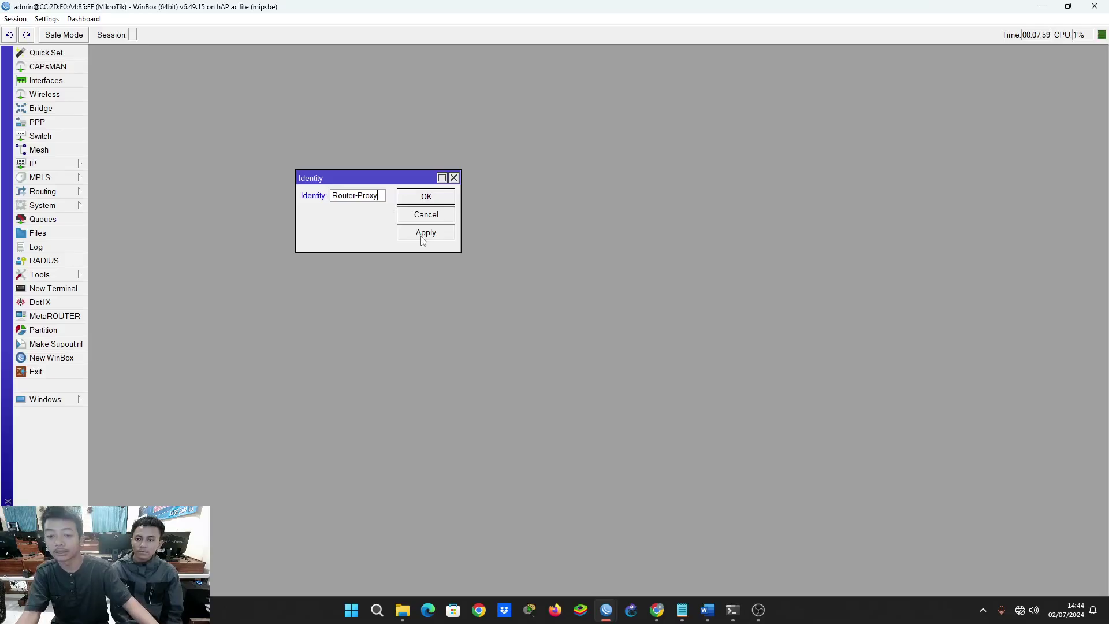
left_click(423, 233)
left_click(427, 202)
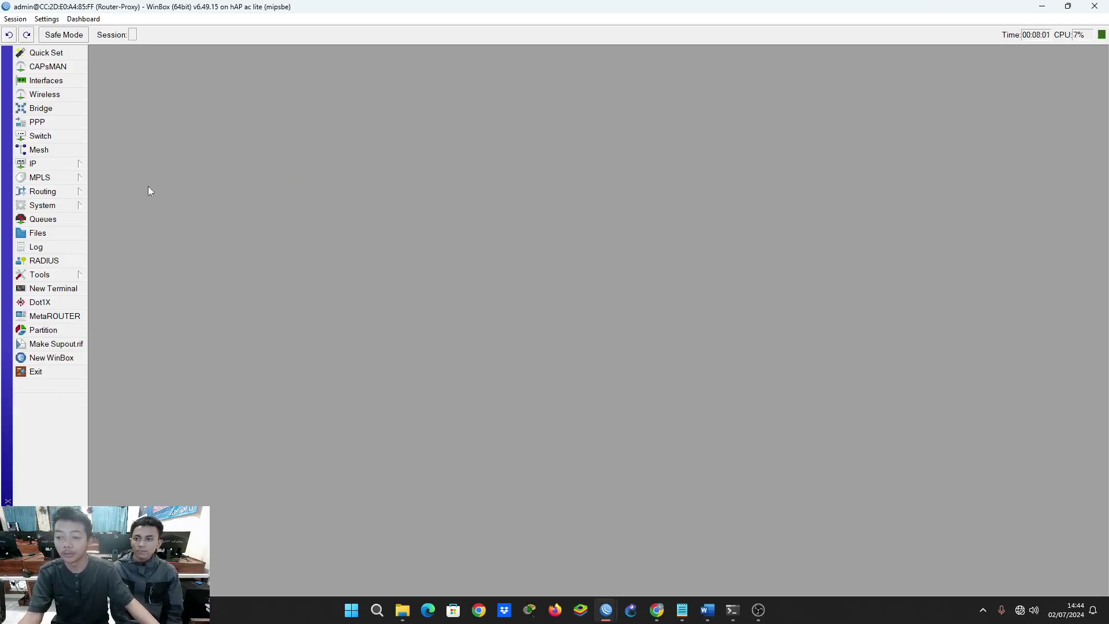
left_click(82, 206)
left_click(224, 278)
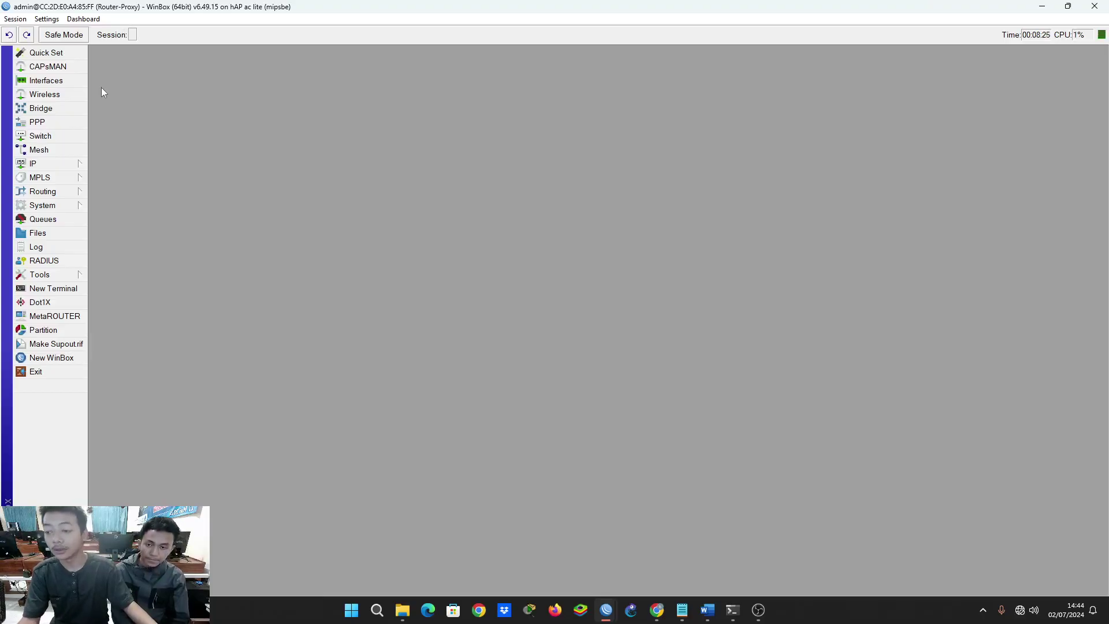
- Add the IP address 172.16.1.5/28 on interface ether1
left_click(83, 167)
left_click(124, 192)
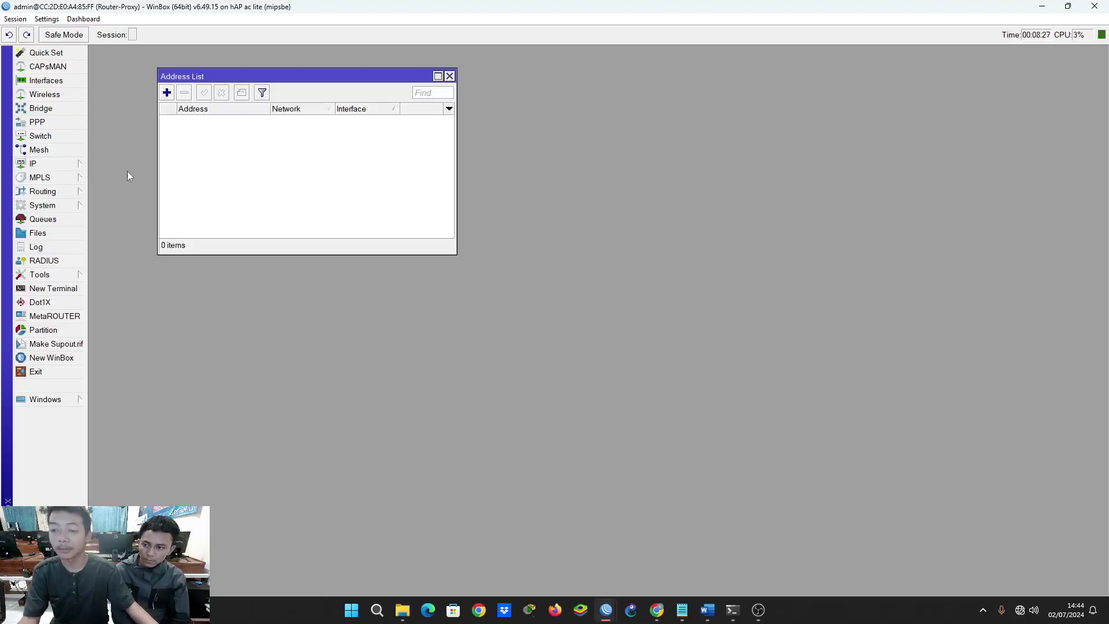
left_click_drag(179, 84, 198, 90)
left_click(69, 164)
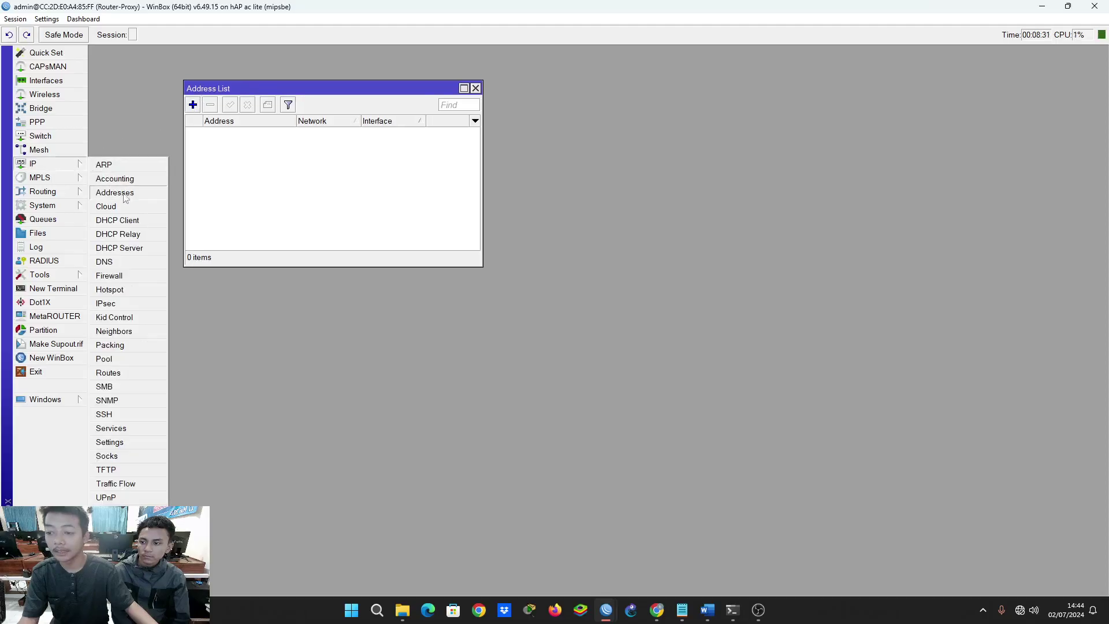
left_click(193, 104)
left_click_drag(229, 142, 278, 141)
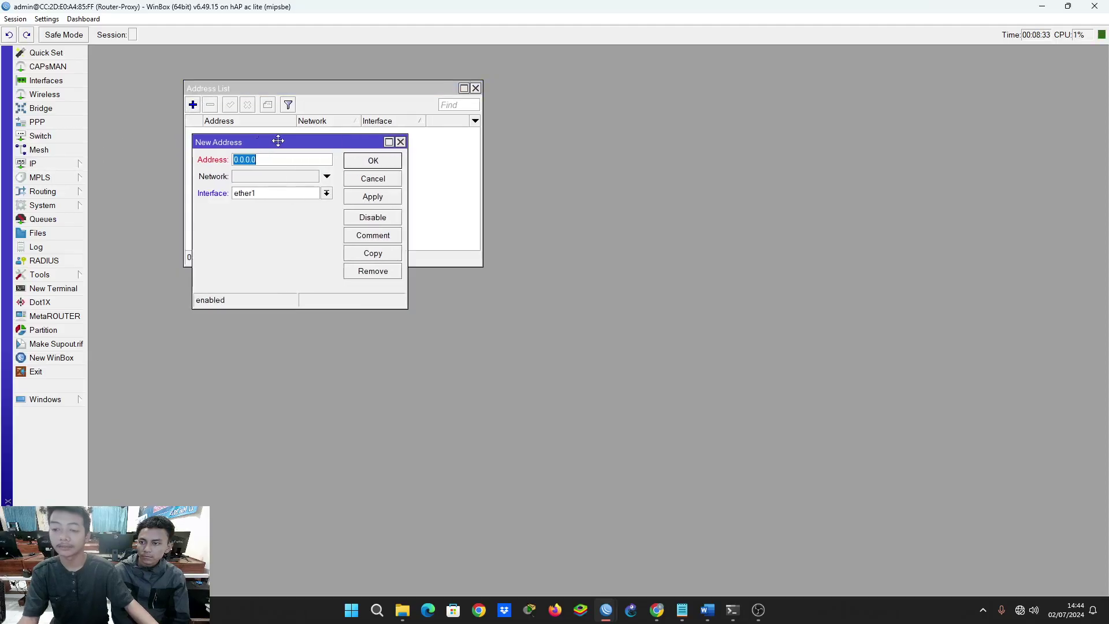
type("172.16.1.5/28")
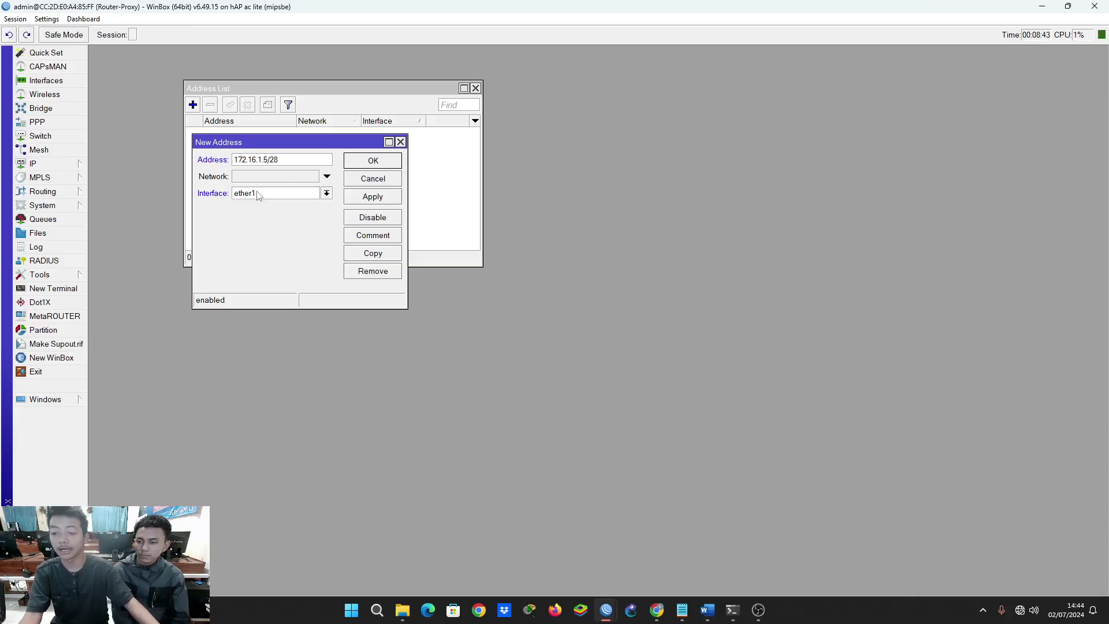
left_click(370, 199)
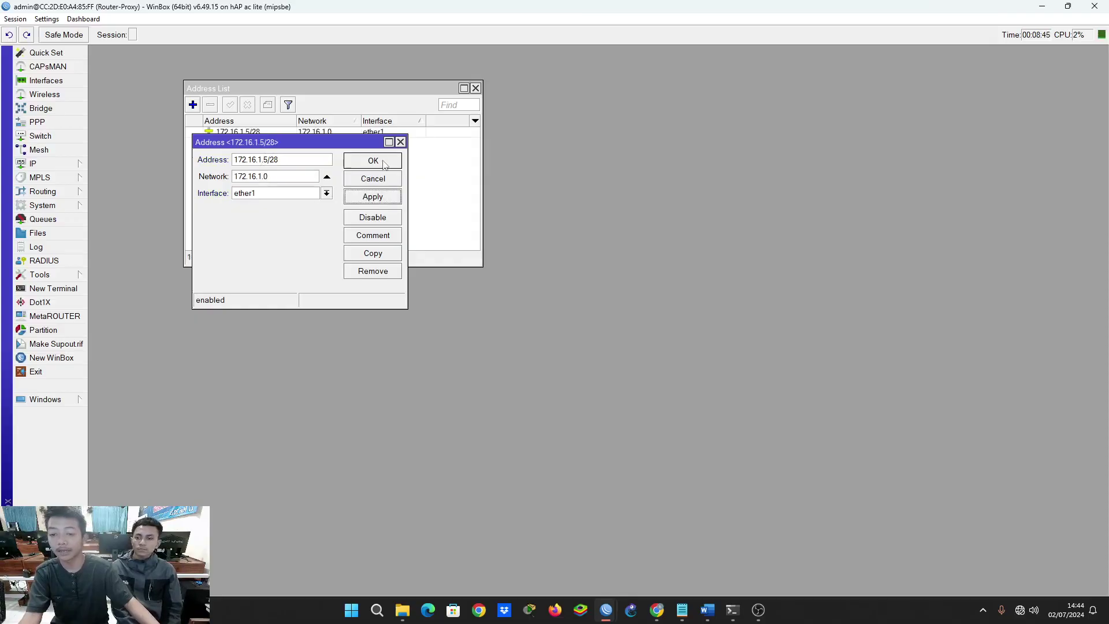
left_click(384, 165)
left_click_drag(350, 90, 417, 107)
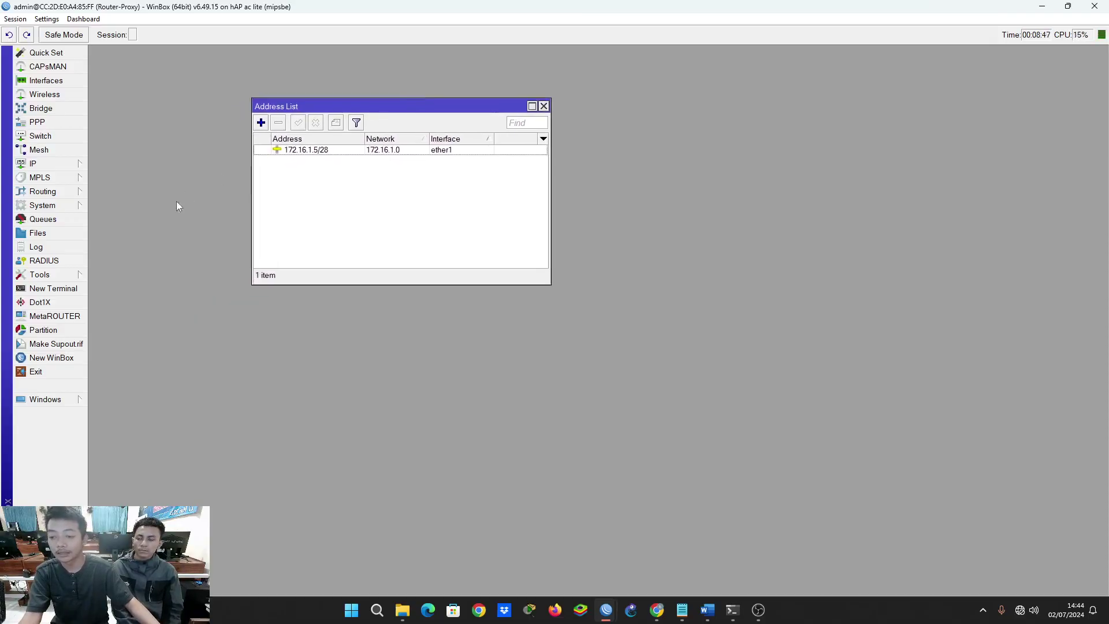
- Add a default route for destination 0.0.0.0/0 with gateway 172.16.1.1 and close the route list
left_click(53, 166)
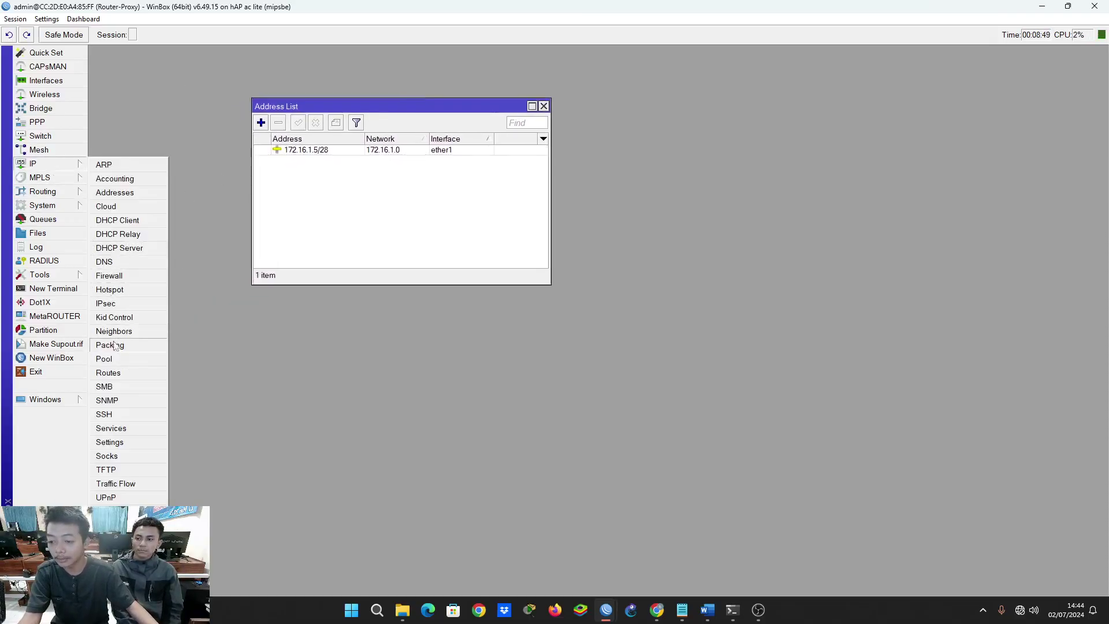
left_click(108, 373)
left_click_drag(152, 147, 192, 200)
left_click(120, 186)
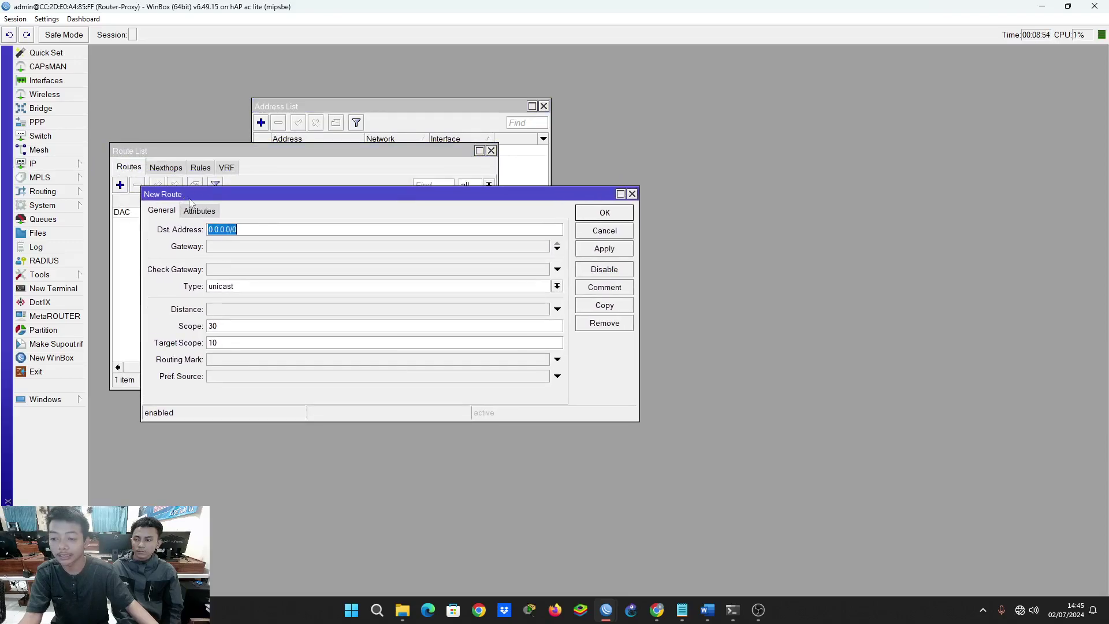
left_click(257, 247)
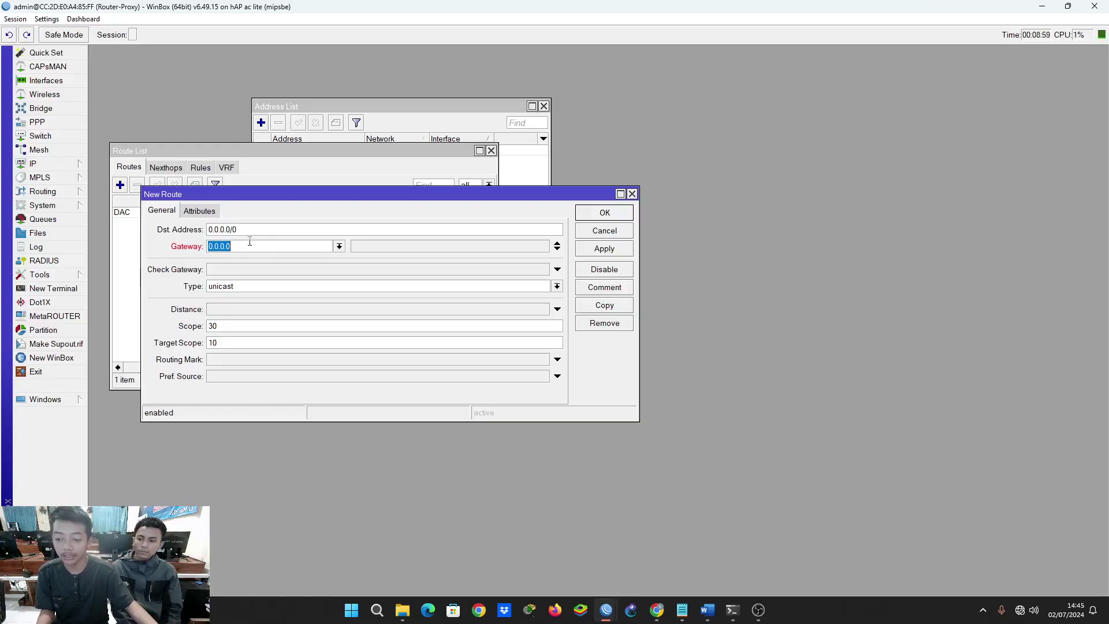
type("172.1")
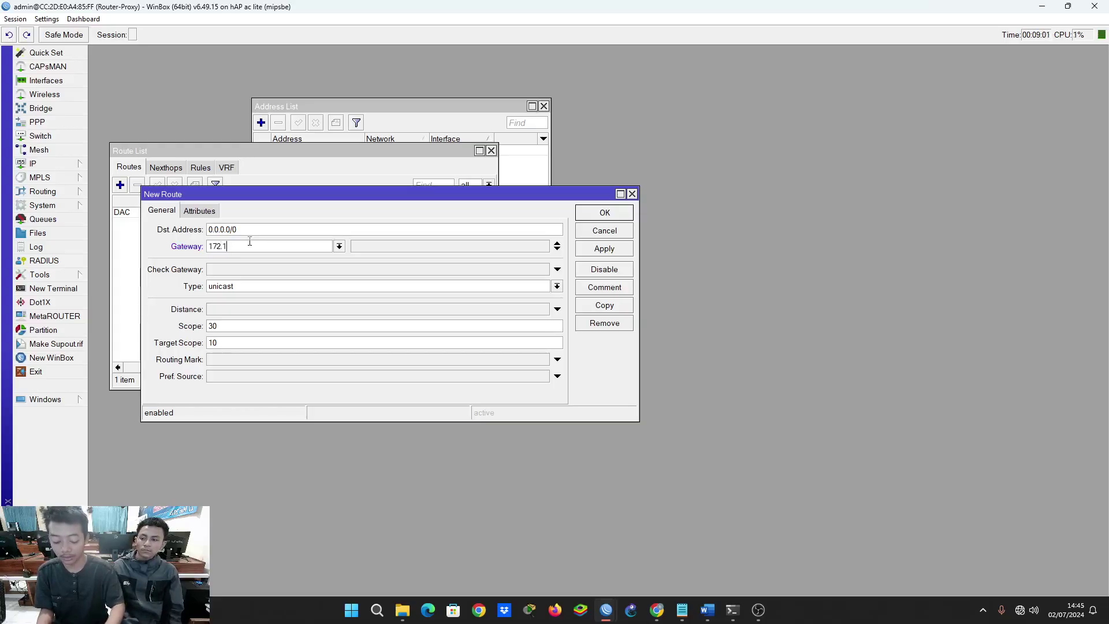
type("6.1.1")
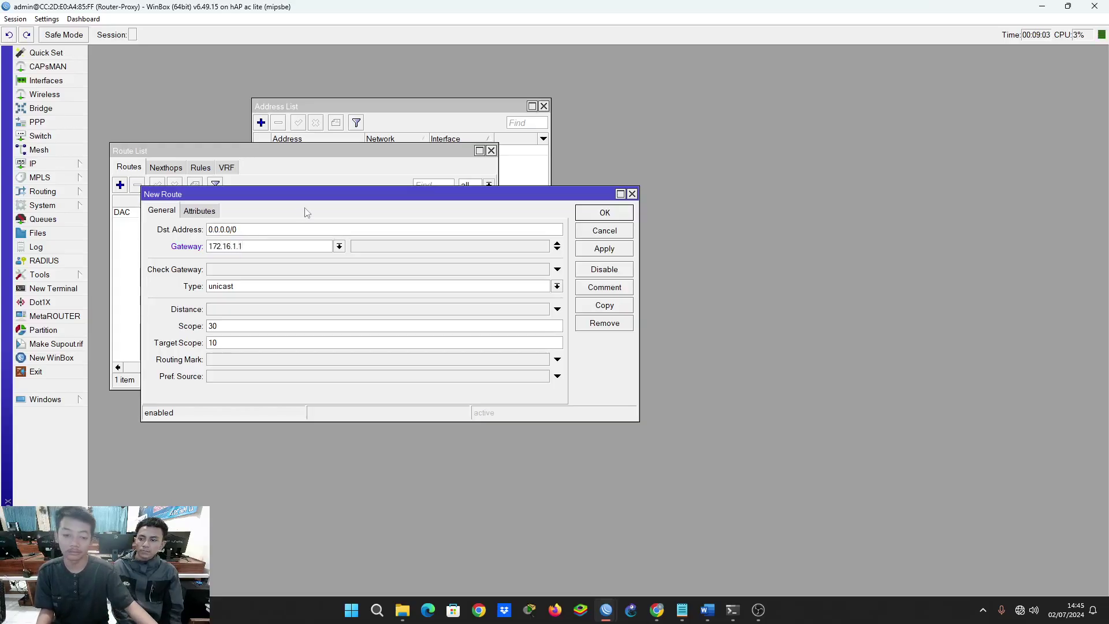
left_click(601, 249)
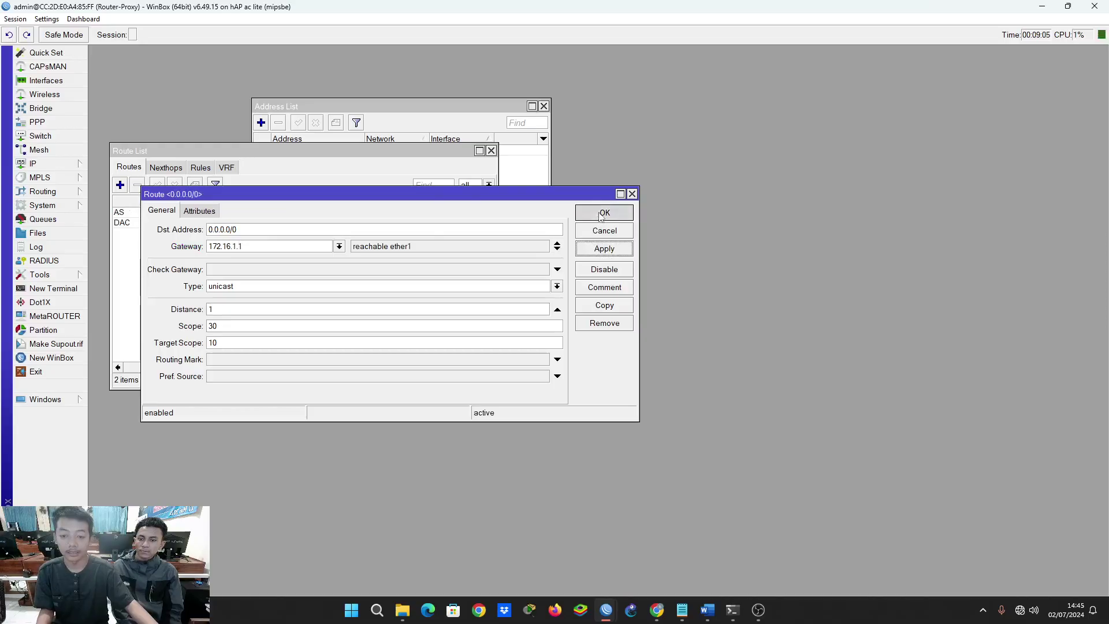
left_click(602, 214)
left_click(491, 150)
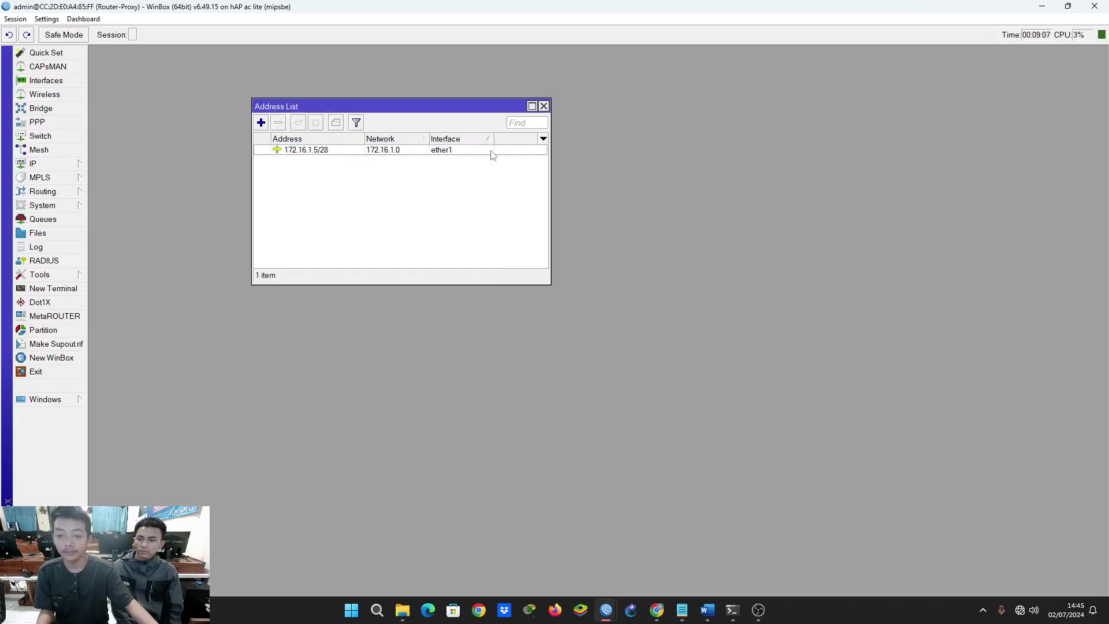
- Set the router's DNS servers to 8.8.8.8 and 8.8.4.4
left_click(84, 165)
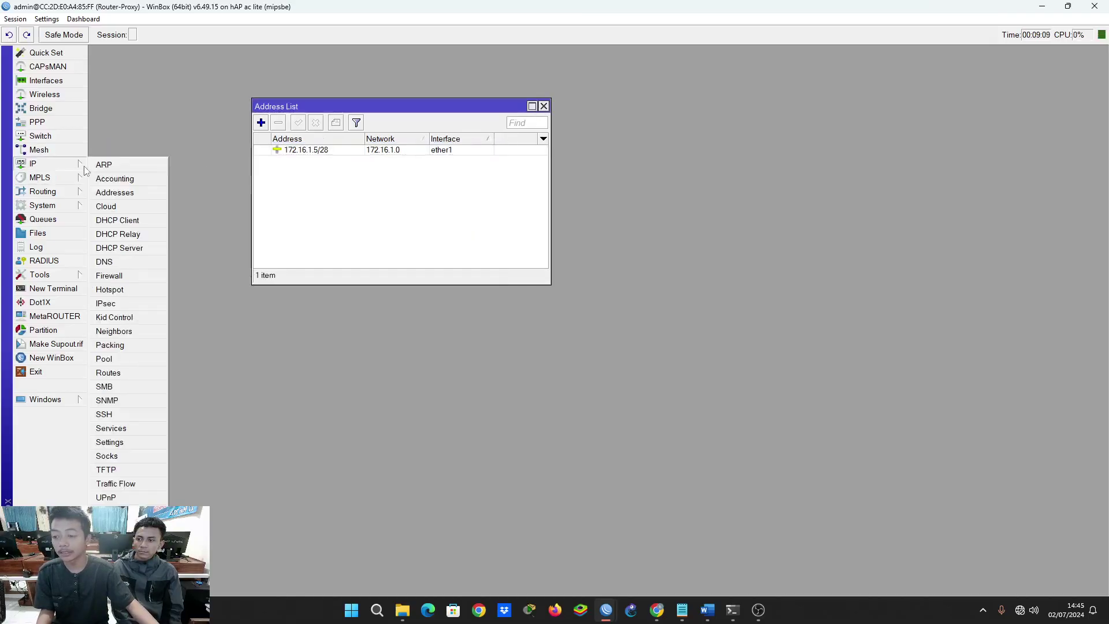
left_click(116, 261)
left_click(373, 85)
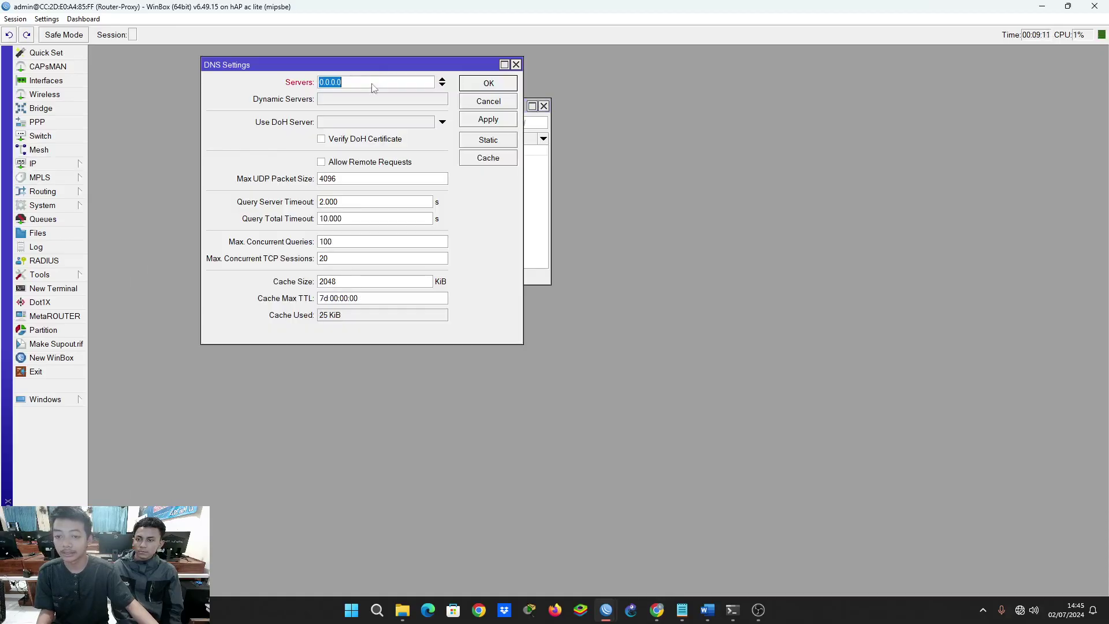
type("8.8.8.")
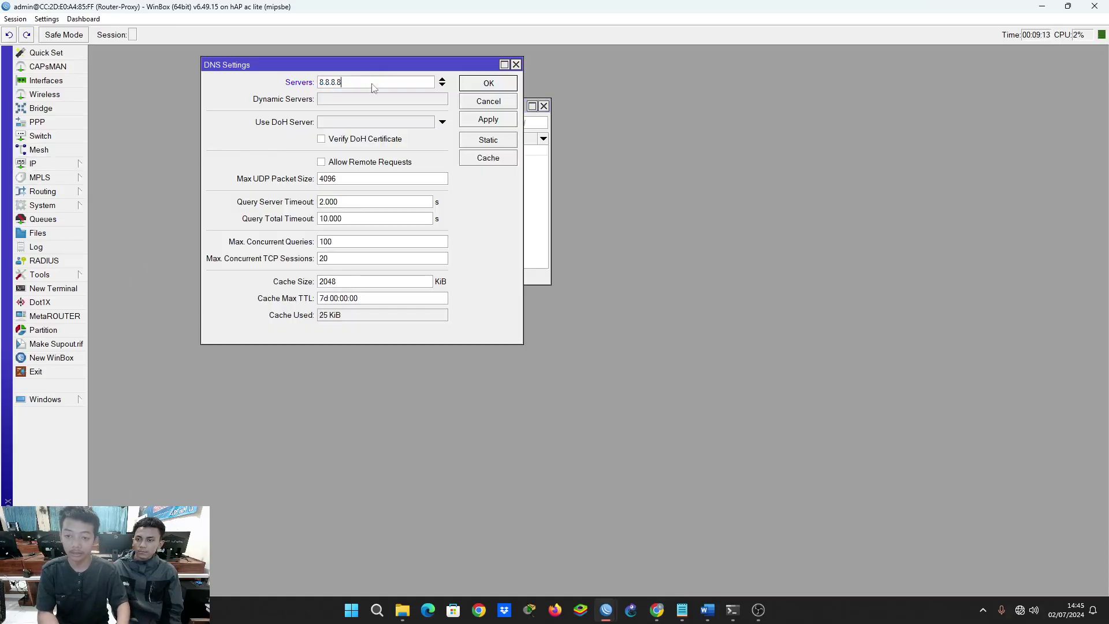
type("8")
left_click(442, 84)
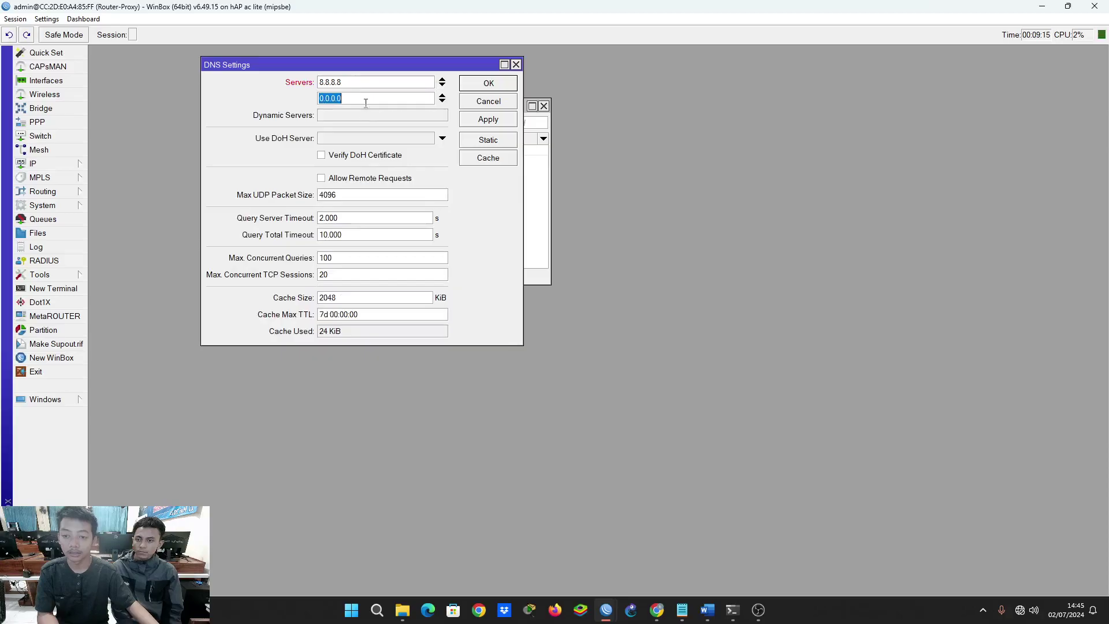
type("8.8.4.4")
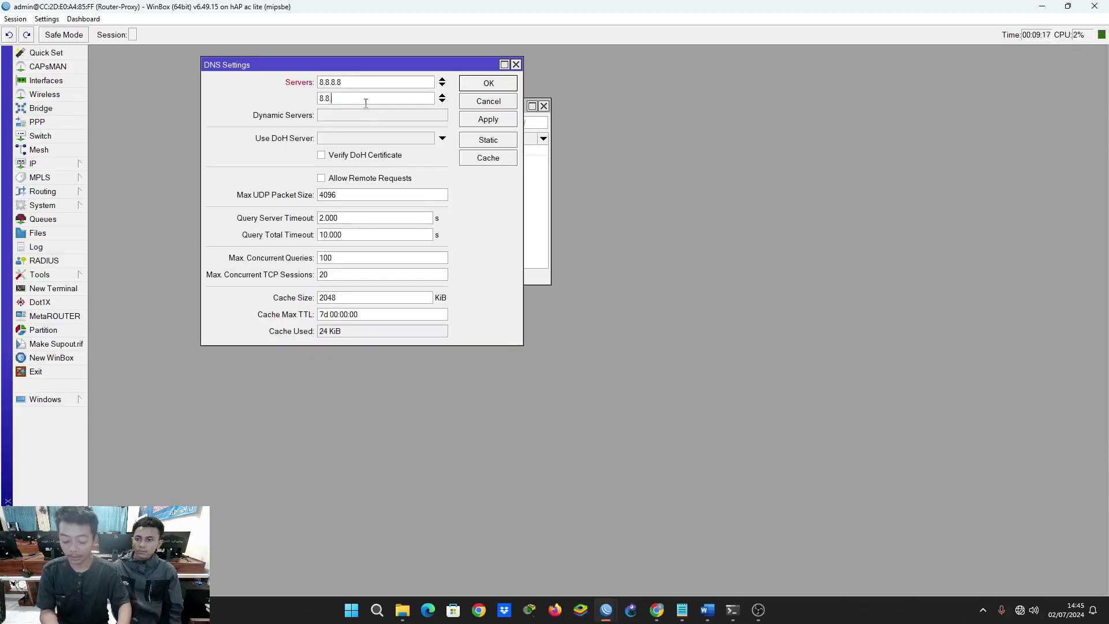
left_click(486, 84)
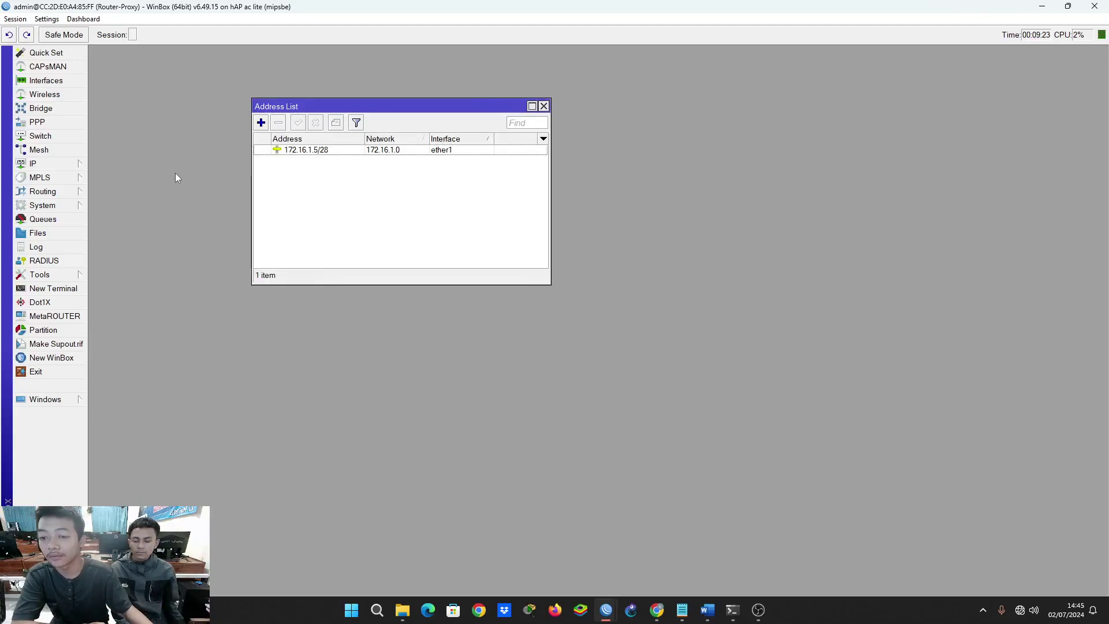
- Add a firewall NAT rule with chain srcnat, out interface ether1 and action masquerade
left_click(77, 167)
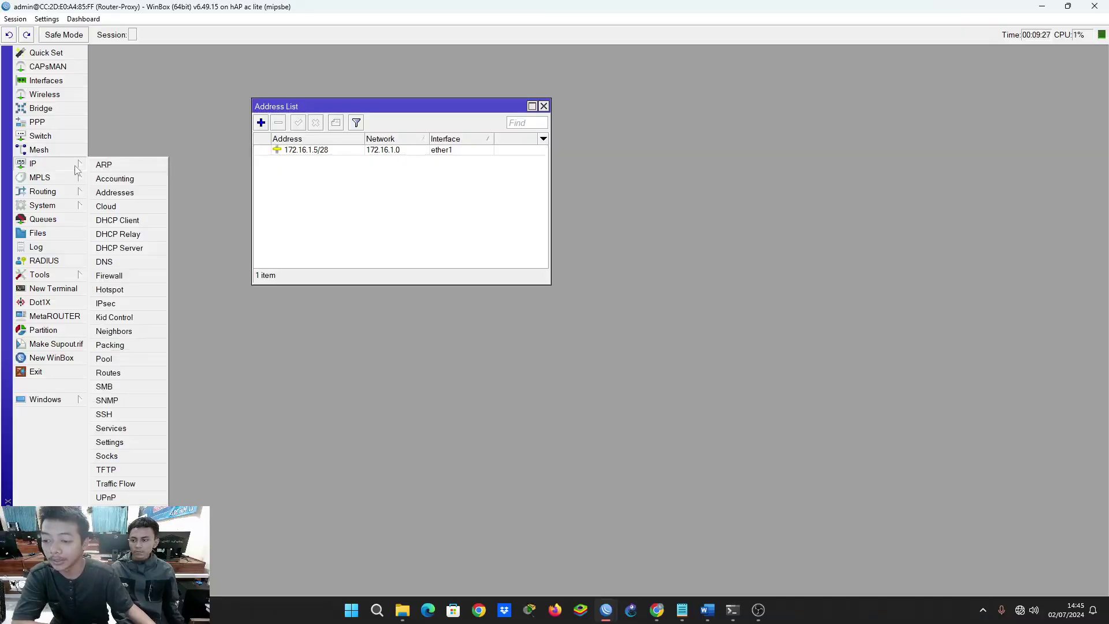
left_click(121, 283)
left_click_drag(313, 298, 317, 277)
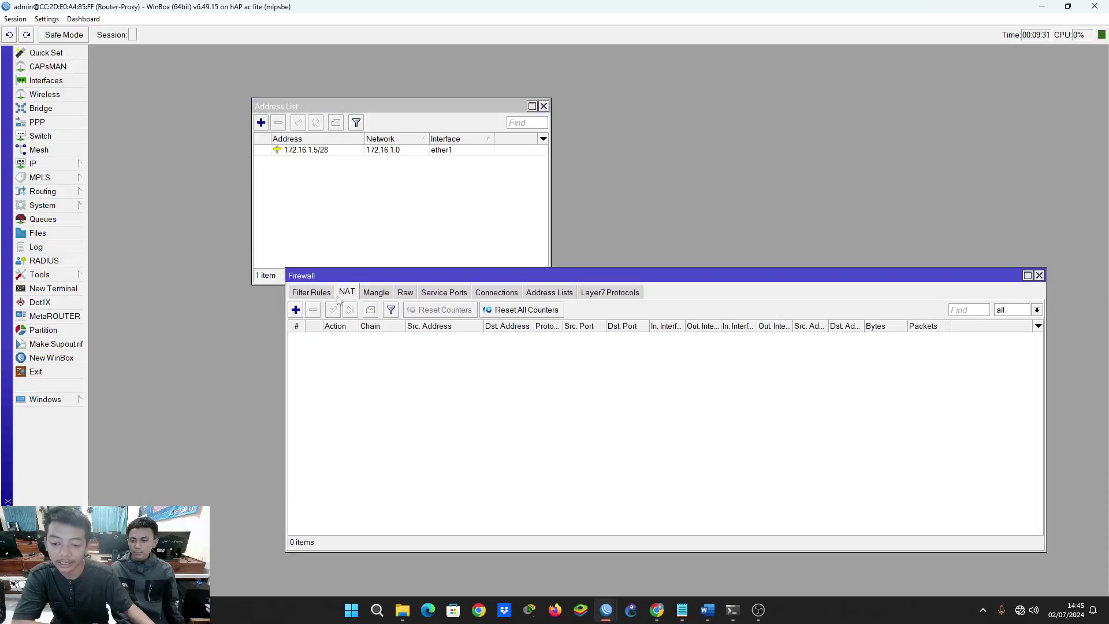
left_click(295, 311)
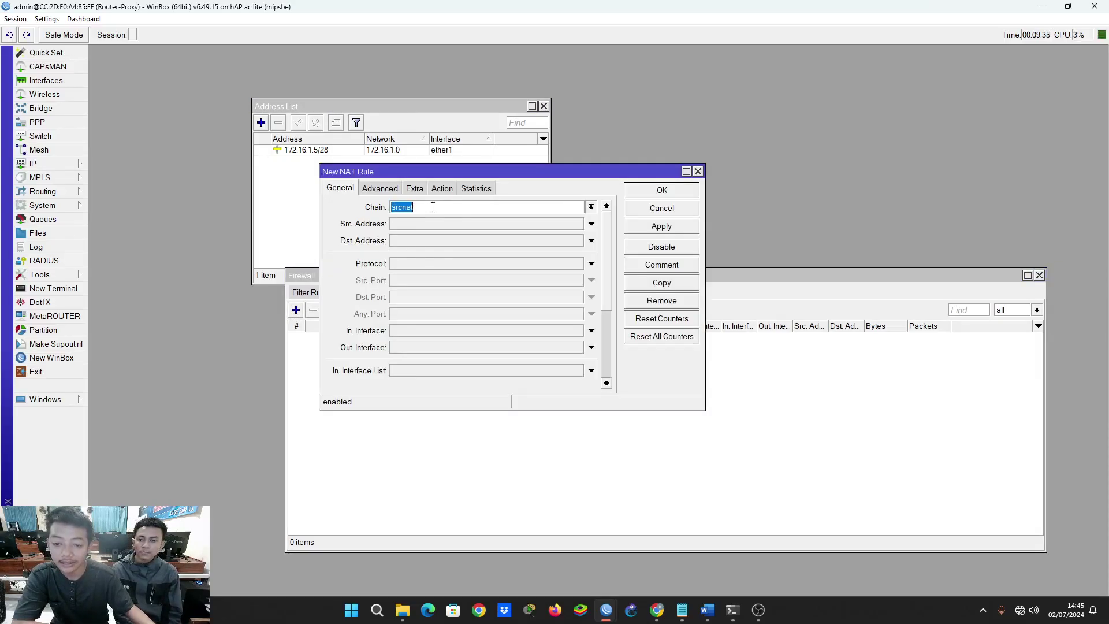
left_click(406, 350)
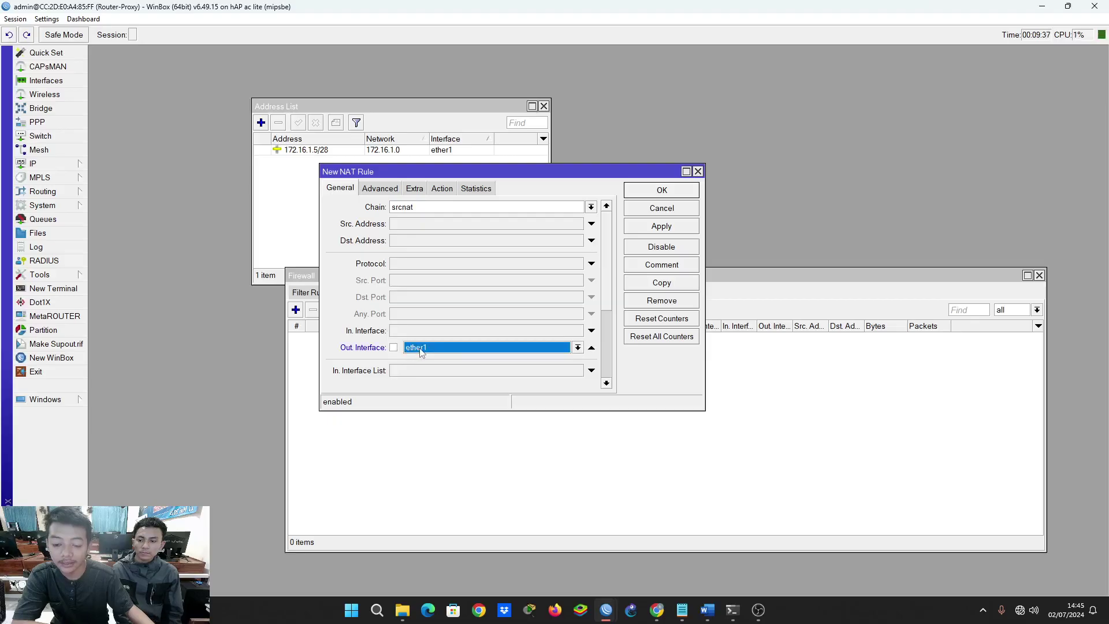
left_click(446, 192)
left_click(448, 206)
left_click(426, 282)
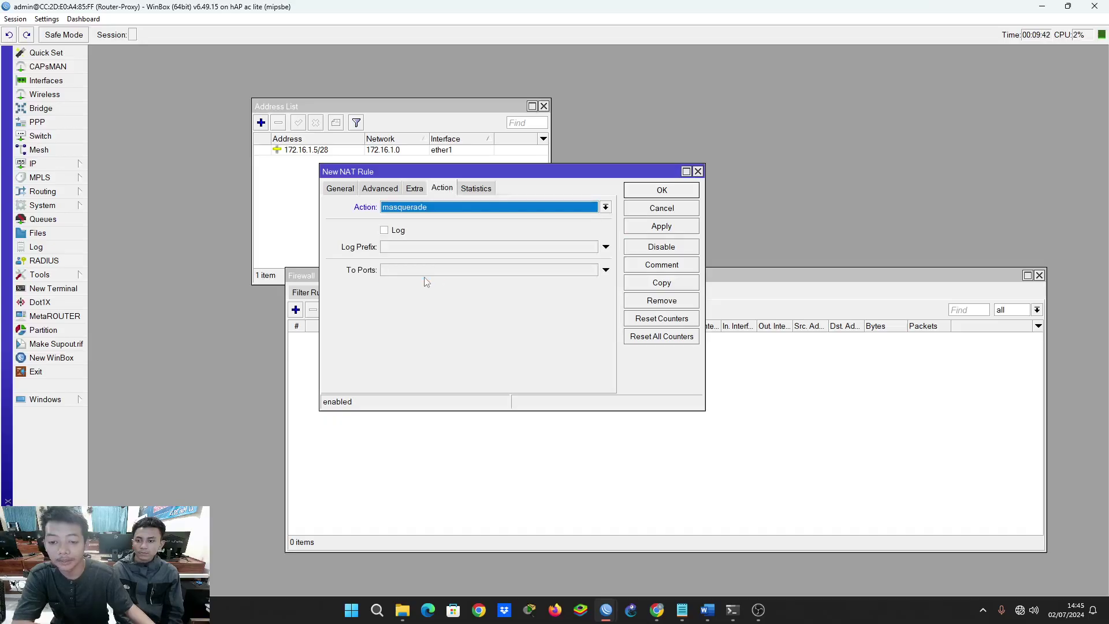
left_click(661, 226)
left_click(664, 191)
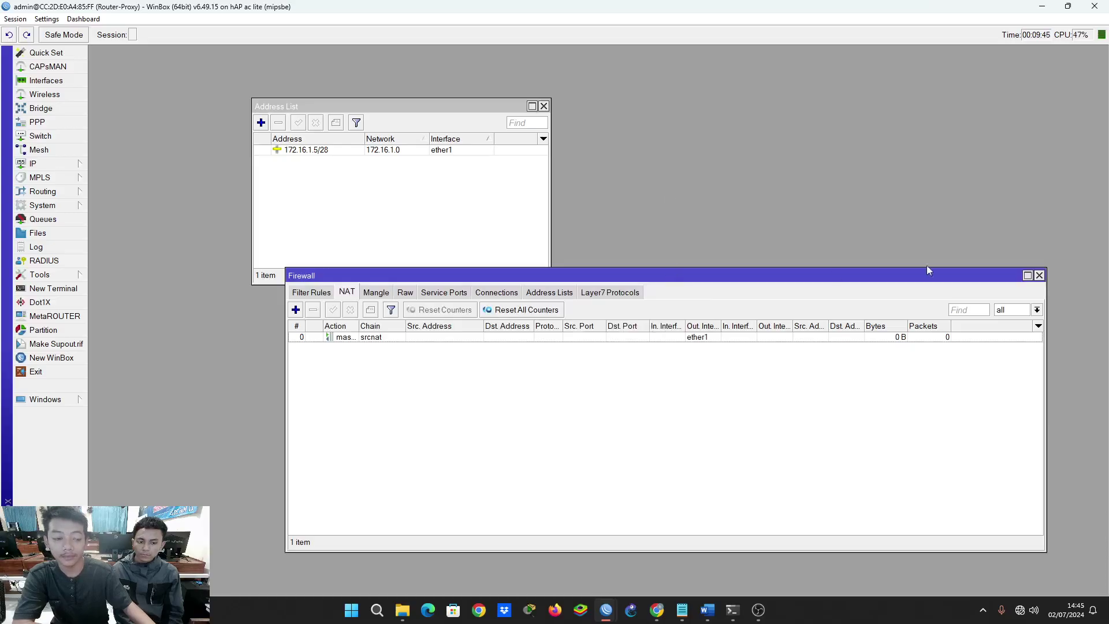
- Ping google.com from a new terminal, declining the licence text and skipping the password change, and stop the ping
left_click_drag(972, 276, 938, 290)
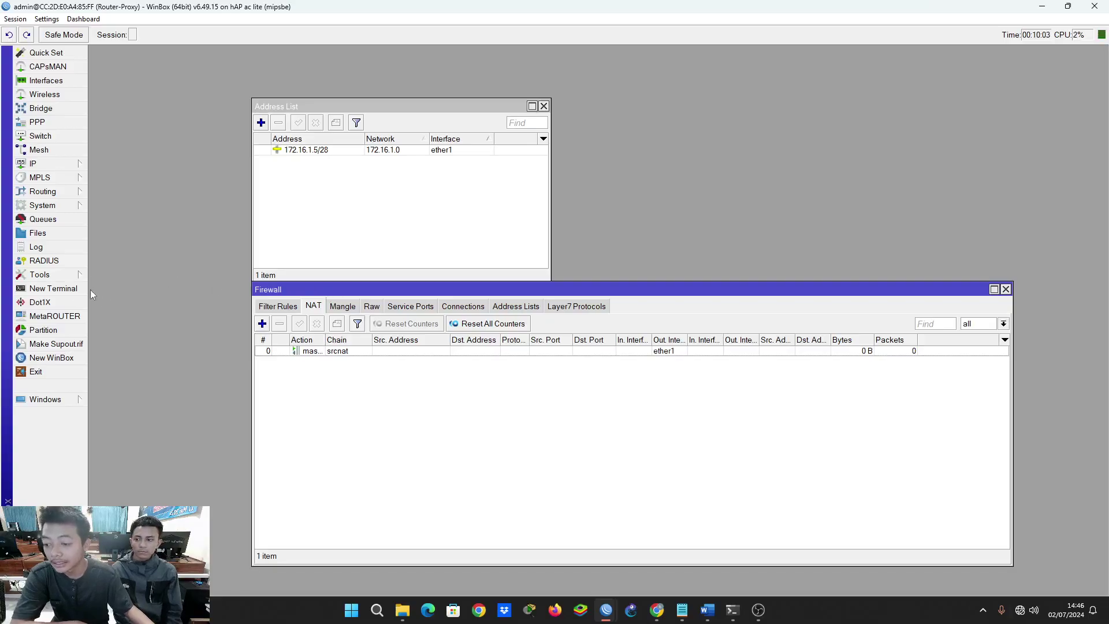
left_click(57, 288)
left_click_drag(188, 168, 203, 163)
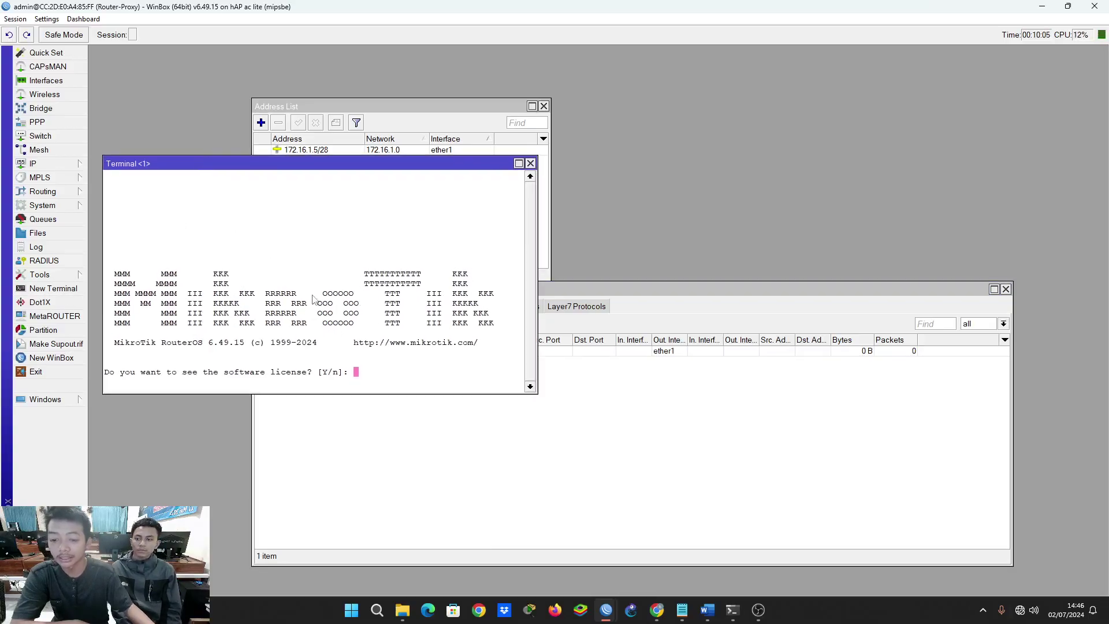
type("n")
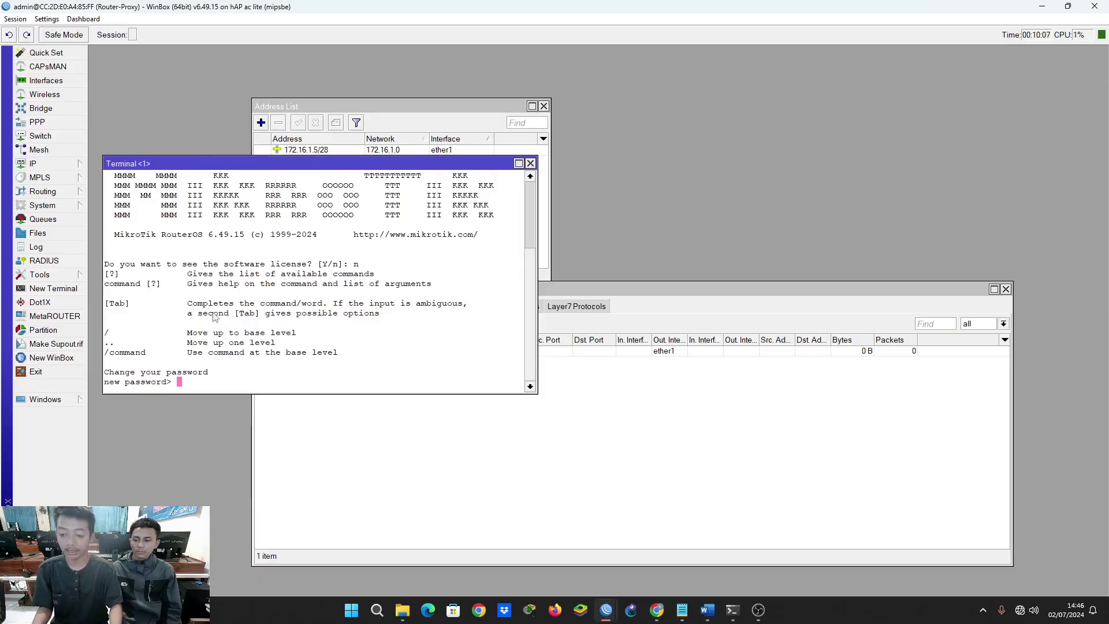
key("Return")
type("ping google.com")
key("Return")
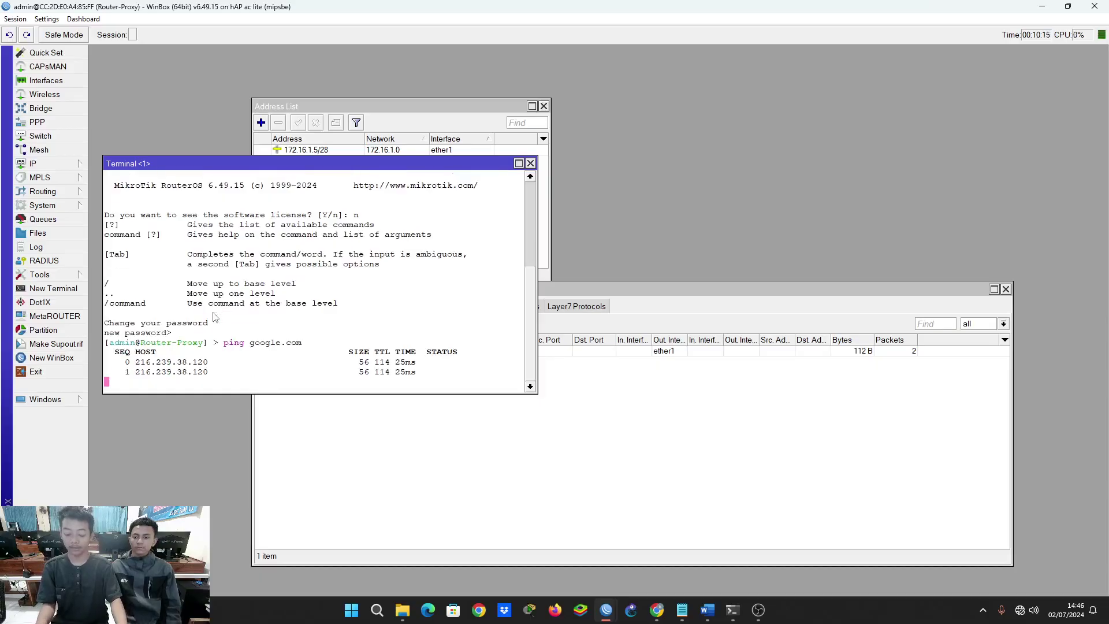
key("ctrl+c")
- Close the terminal, address list and firewall windows
left_click(530, 164)
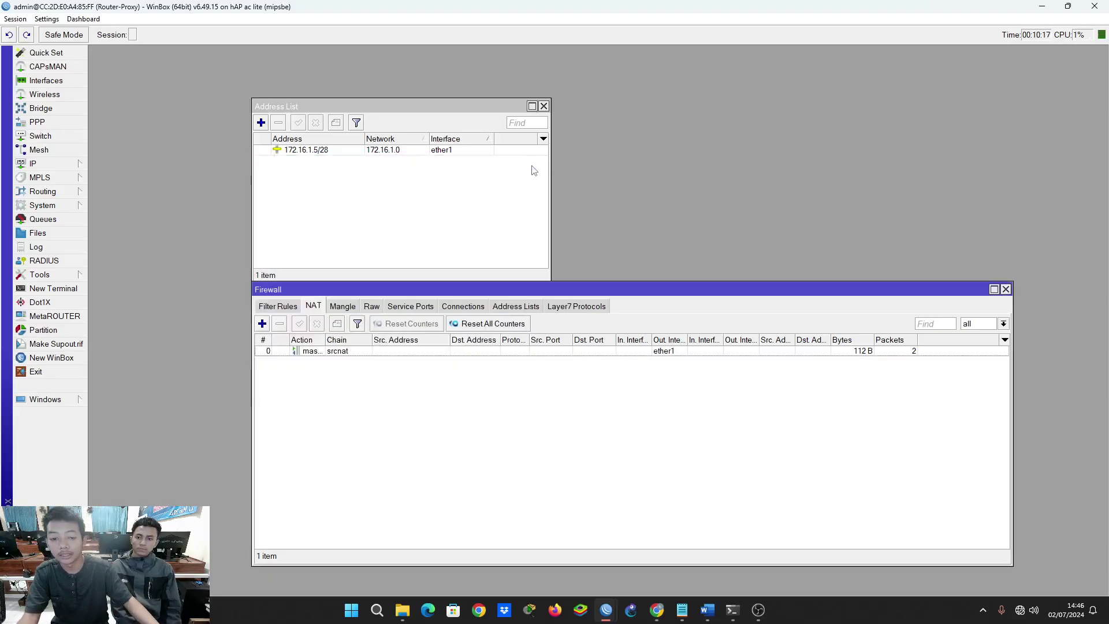
left_click(544, 106)
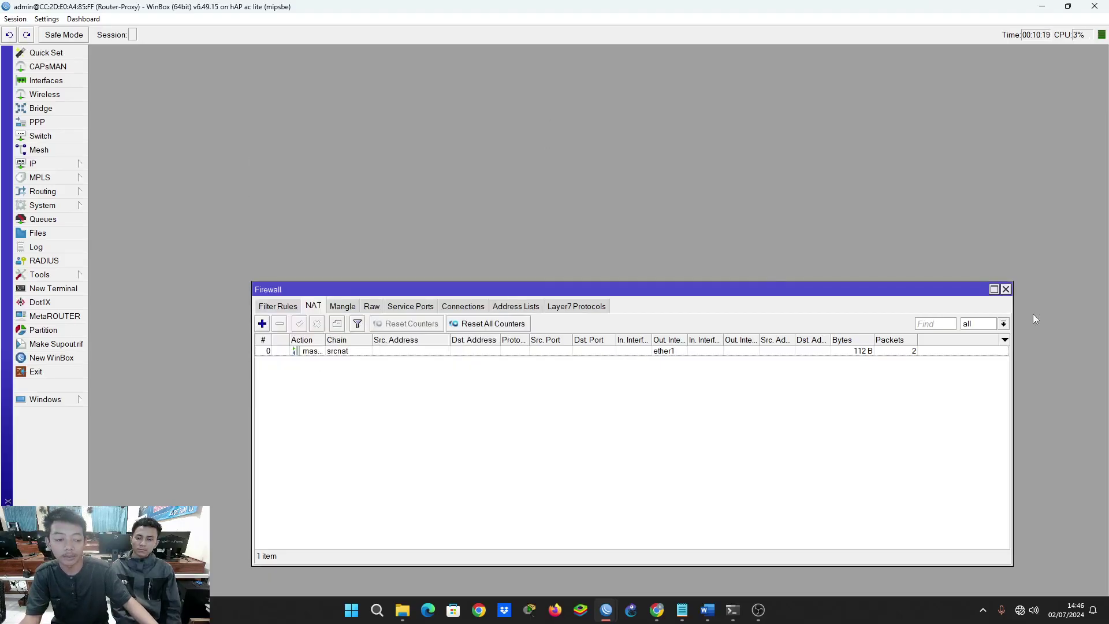
left_click(1007, 289)
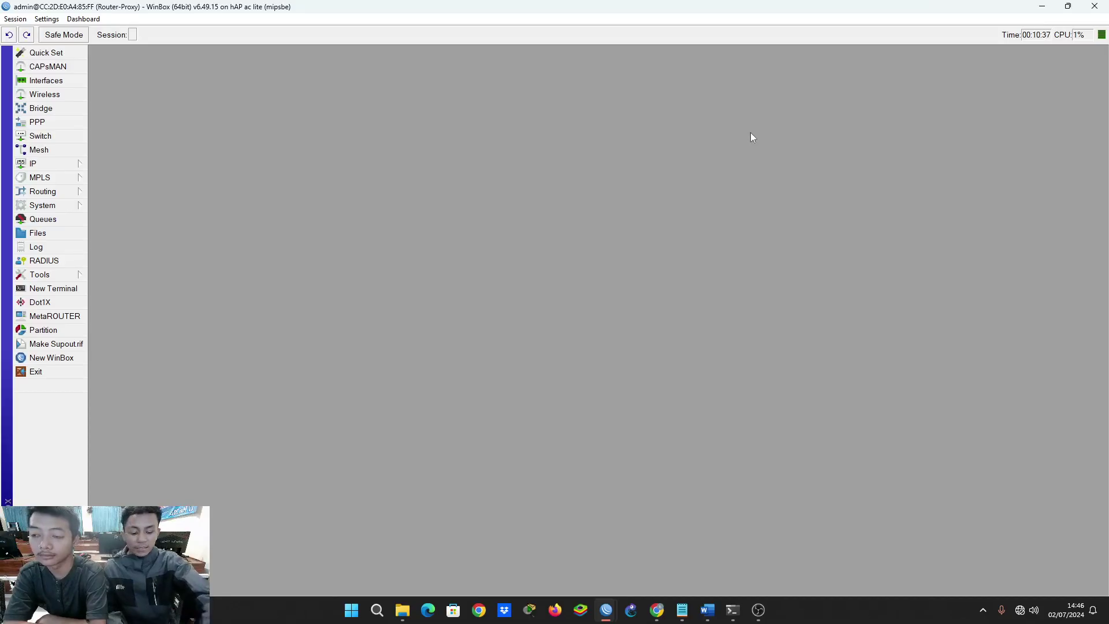
- Start a new entry in the router's IP address list
left_click(55, 164)
left_click(155, 194)
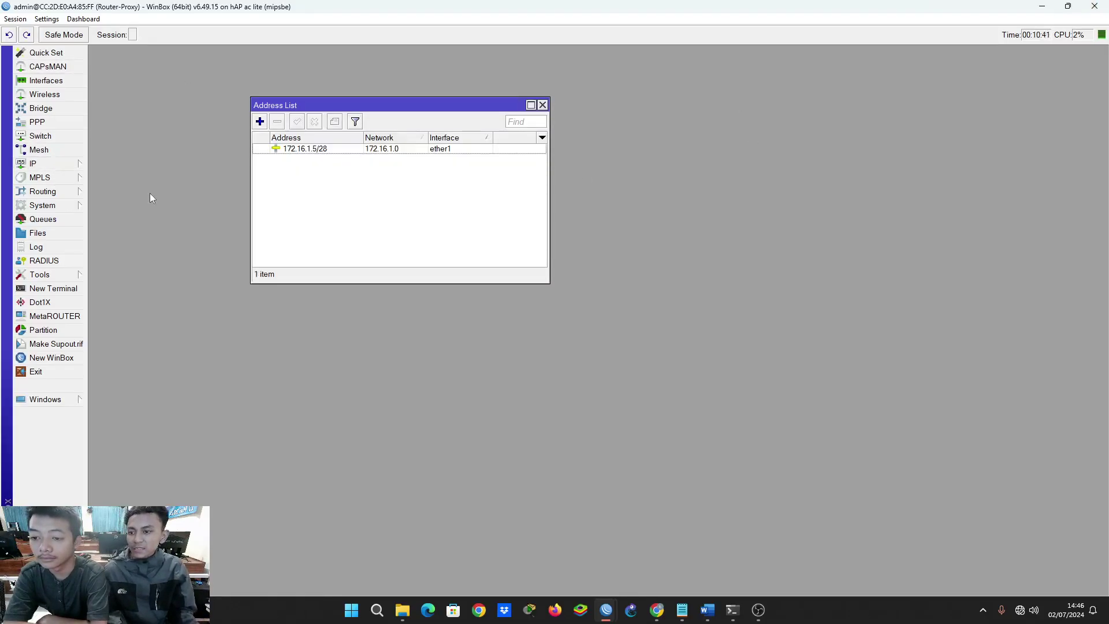
left_click(260, 122)
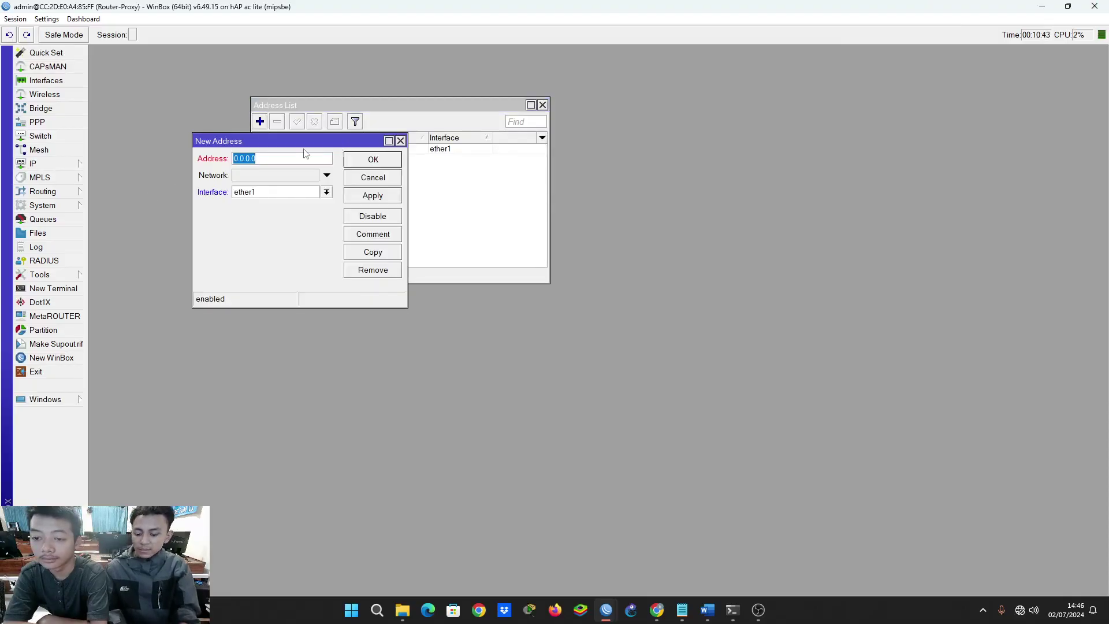
key("Tab")
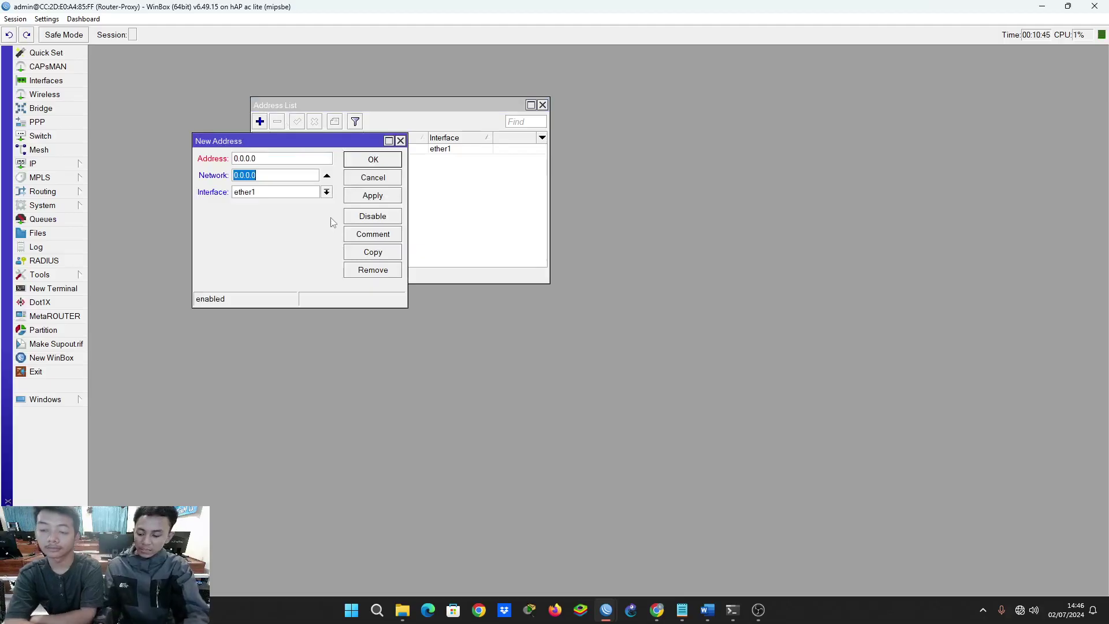
type("192.168.10")
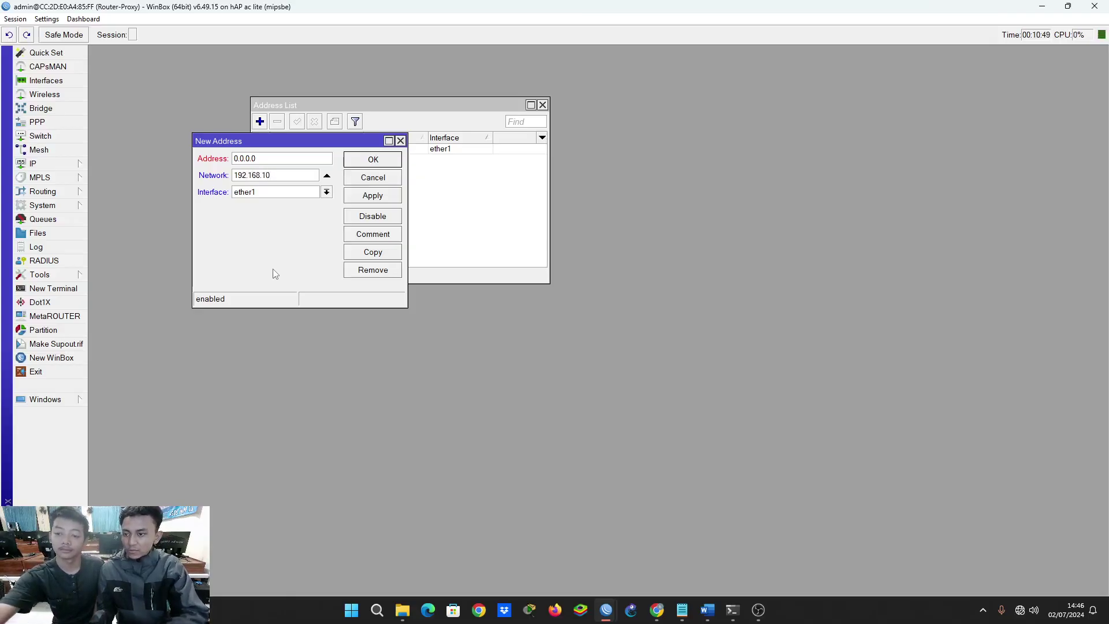
key("BackSpace")
key("BackSpace")
key("BackSpace")
key("BackSpace")
key("BackSpace")
key("BackSpace")
key("BackSpace")
key("BackSpace")
key("BackSpace")
key("BackSpace")
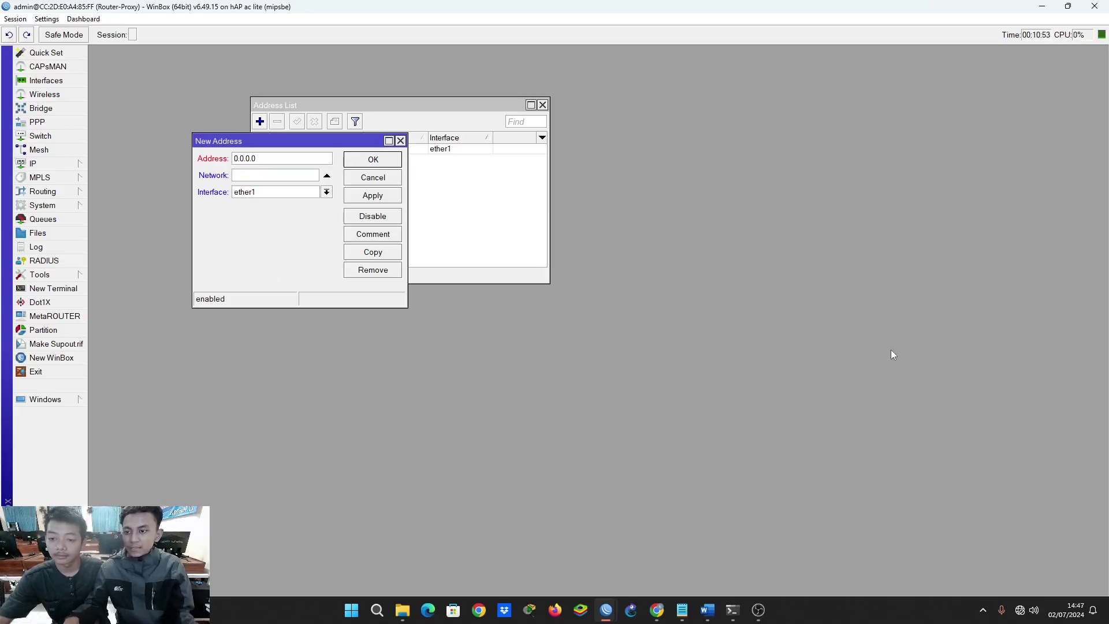
- Add the IP address 192.168.10.1/24 with network 192.168.10.0 on interface ether2
double_click(294, 158)
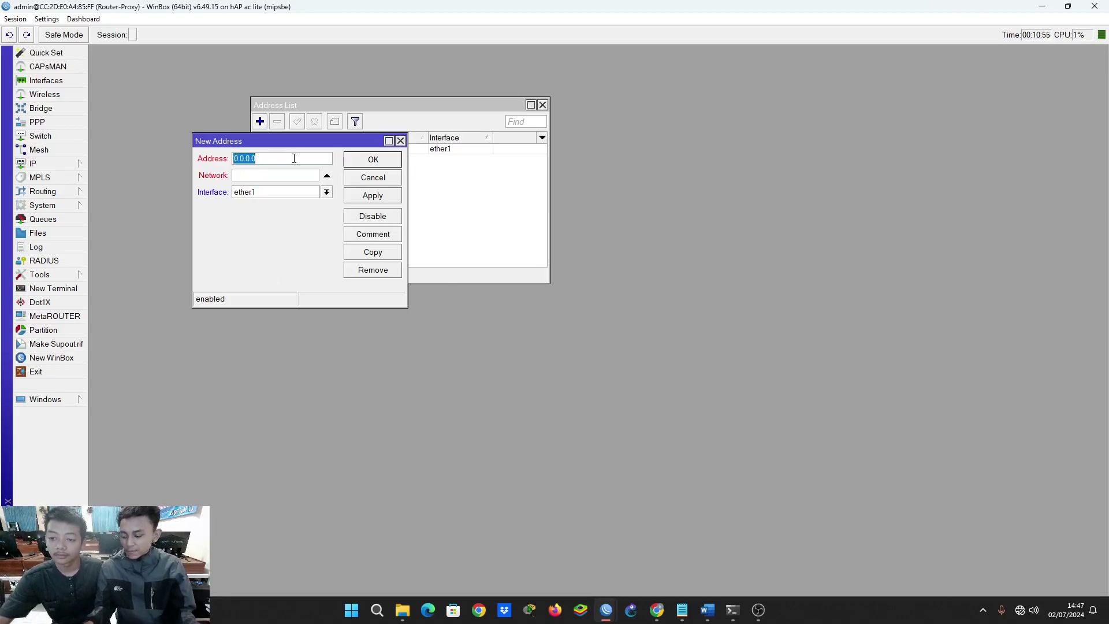
type("192.168.10.1/24")
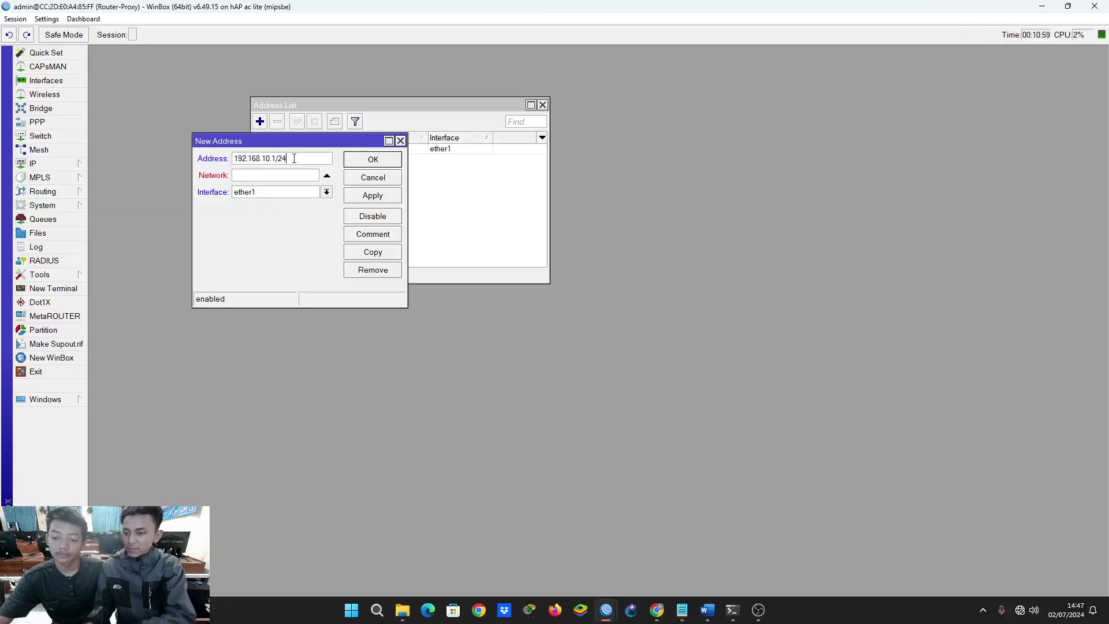
left_click(292, 193)
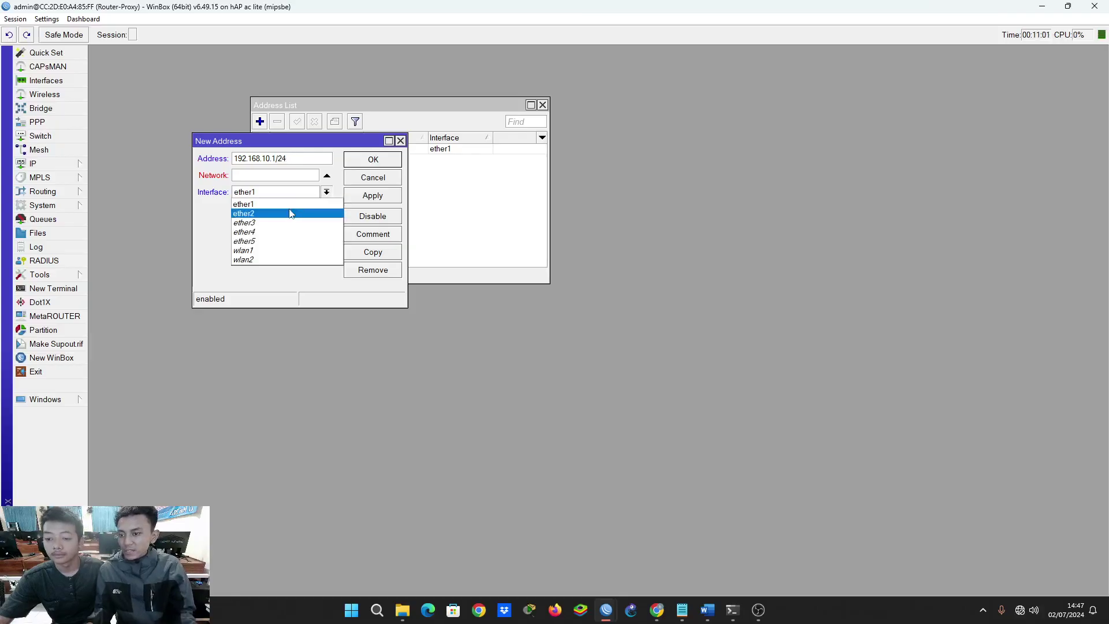
left_click(290, 214)
left_click(385, 199)
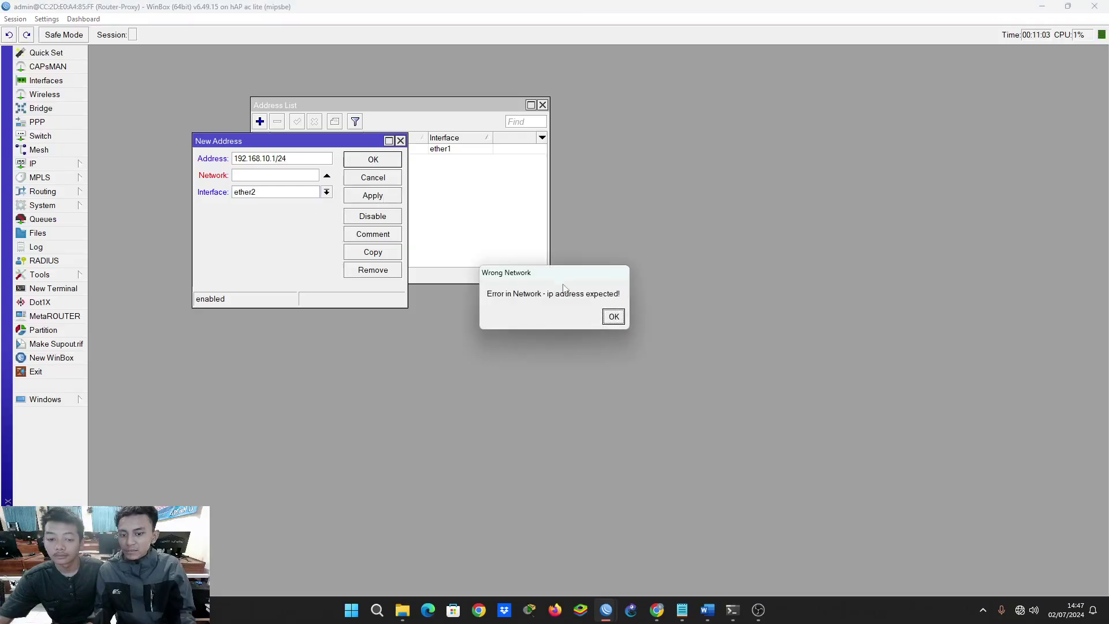
left_click(612, 317)
left_click(288, 176)
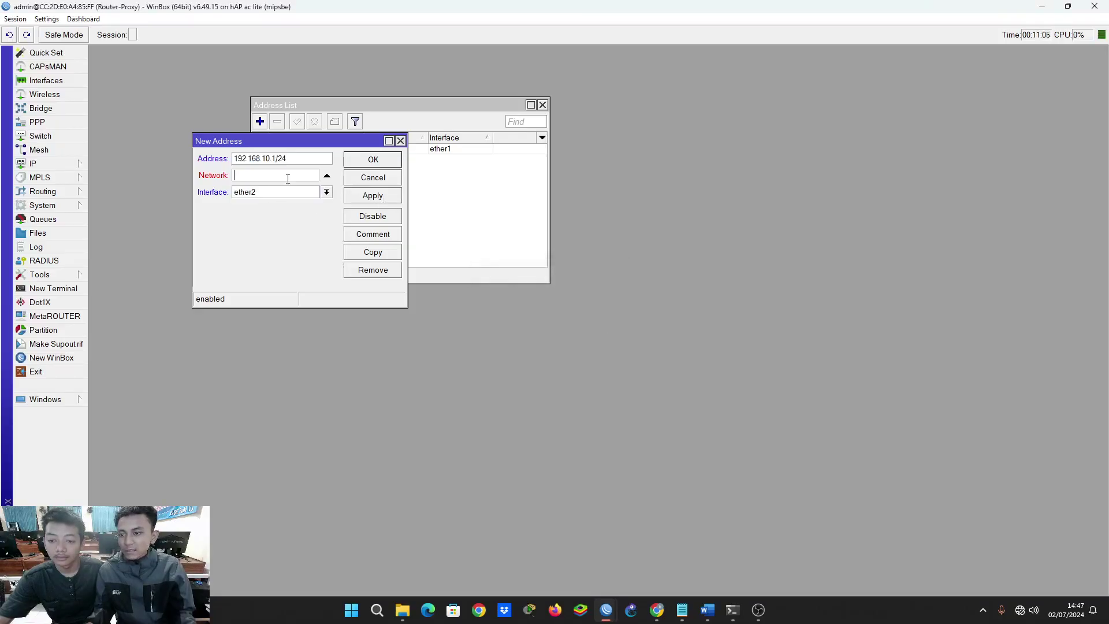
type("192.168.10.0")
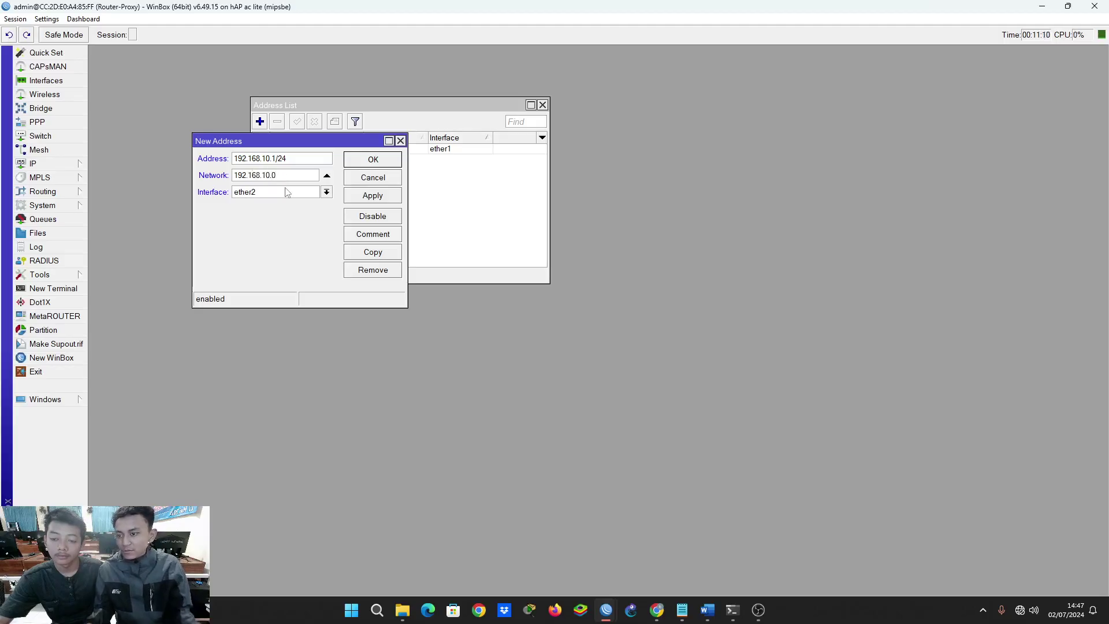
left_click(393, 195)
left_click(391, 164)
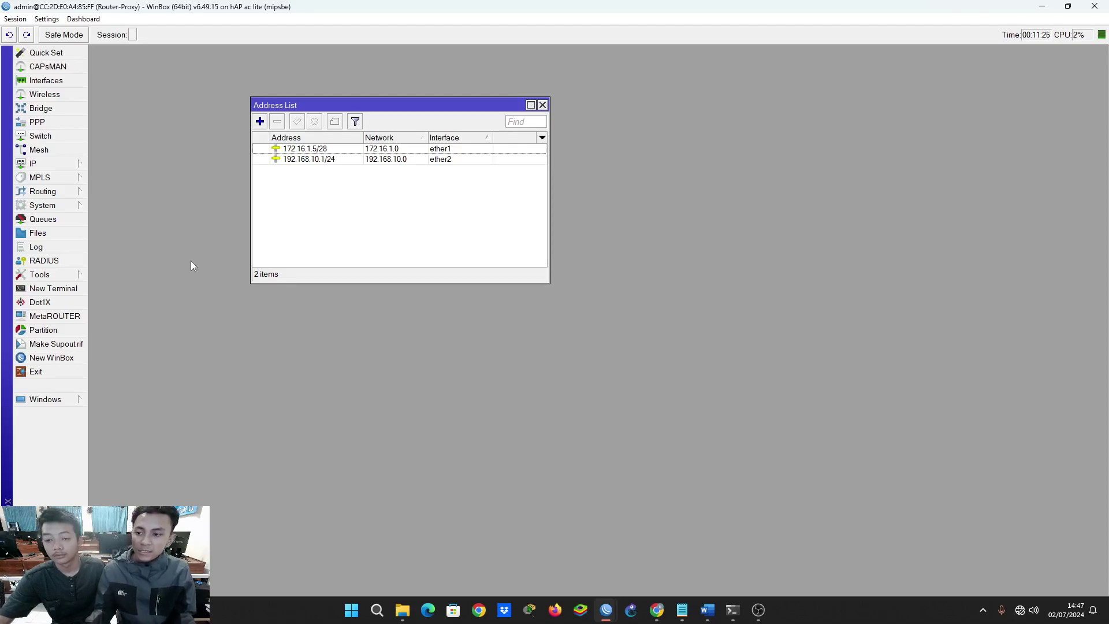
- Set up a DHCP server on interface ether2 with the setup wizard, accepting the proposed settings and the 00:10:00 lease time
left_click(77, 168)
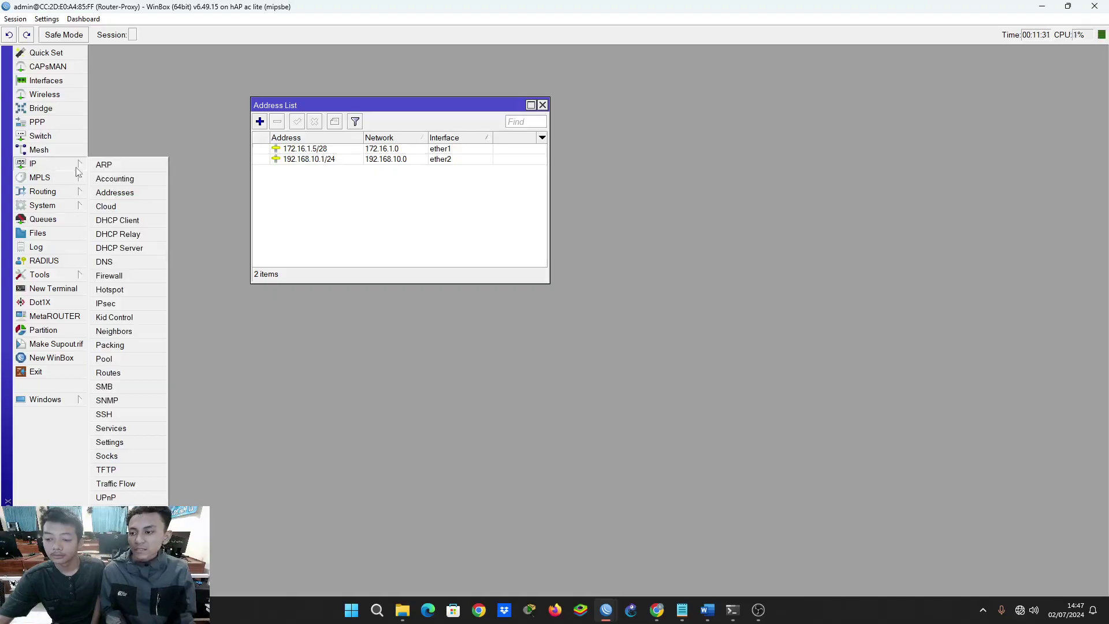
left_click(140, 249)
left_click(285, 270)
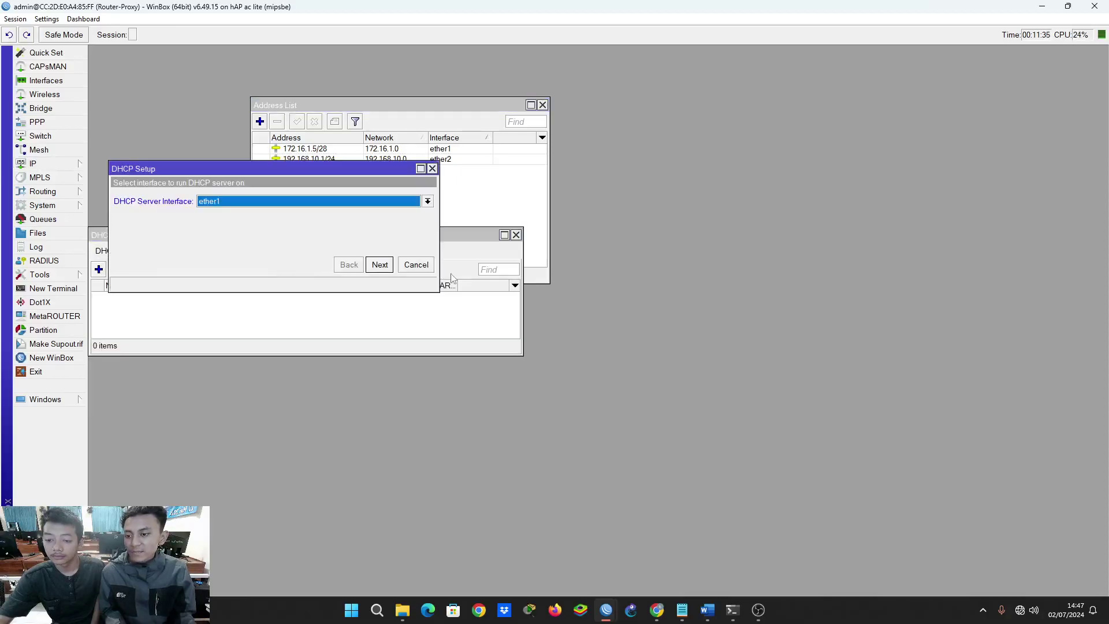
left_click(339, 200)
left_click(311, 222)
left_click(380, 264)
left_click(380, 264)
left_click(380, 265)
left_click(380, 264)
left_click(380, 265)
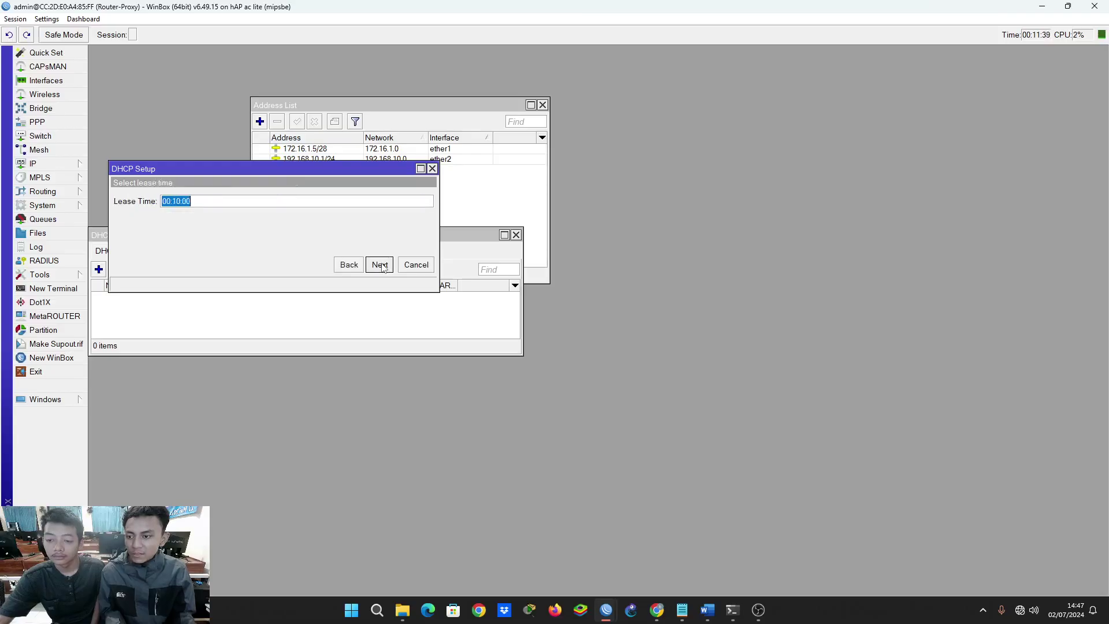
left_click(380, 265)
left_click(604, 316)
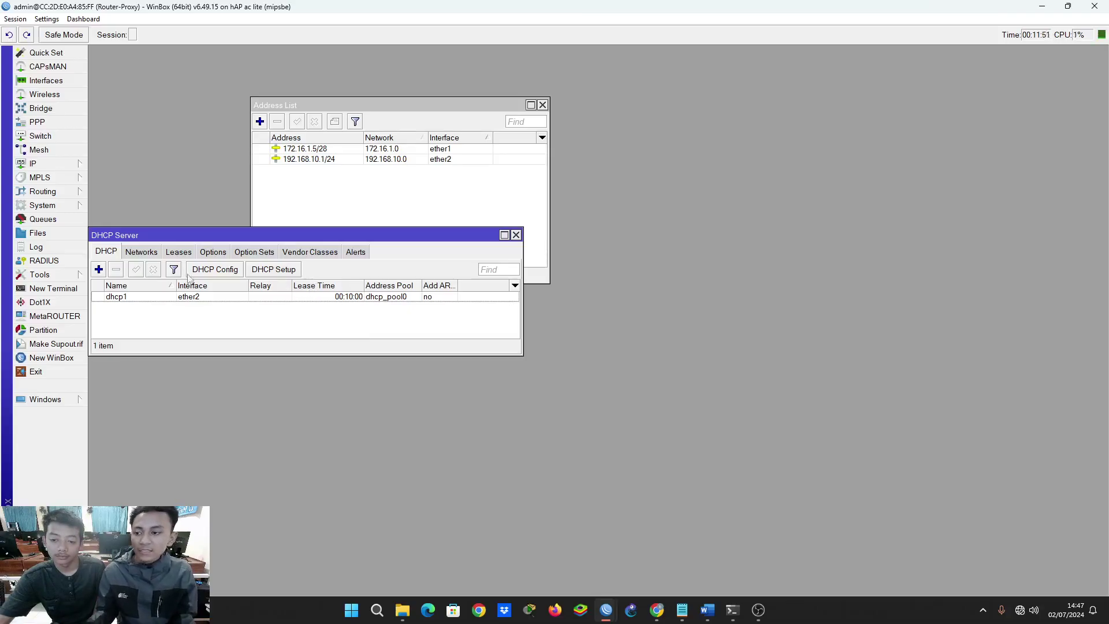
- Enable the wireless interface wlan1
left_click(66, 95)
left_click(153, 131)
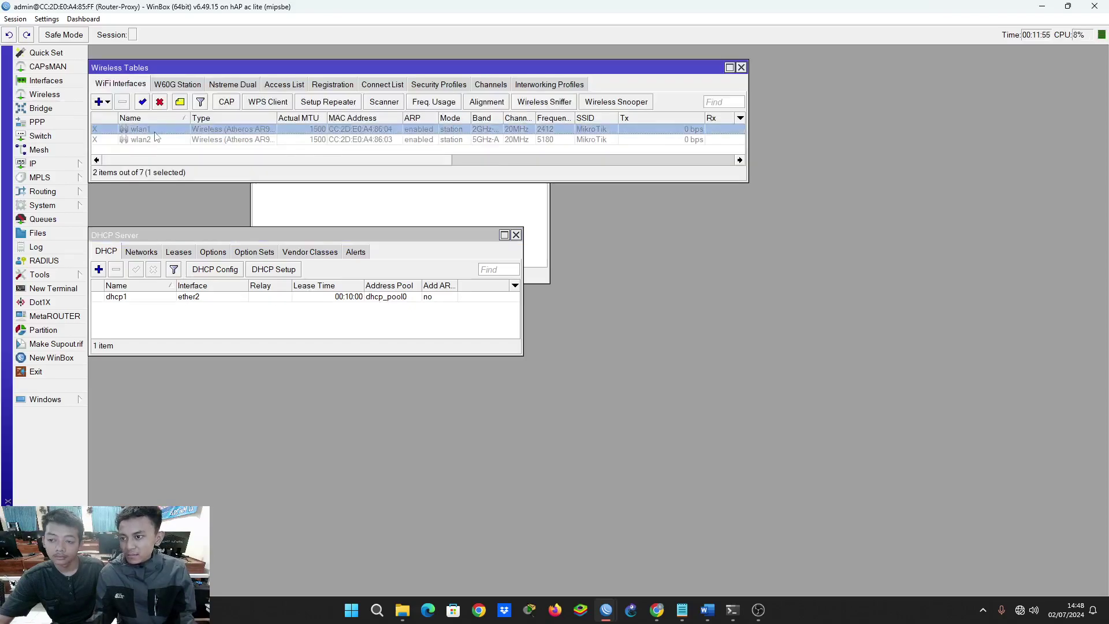
left_click(142, 102)
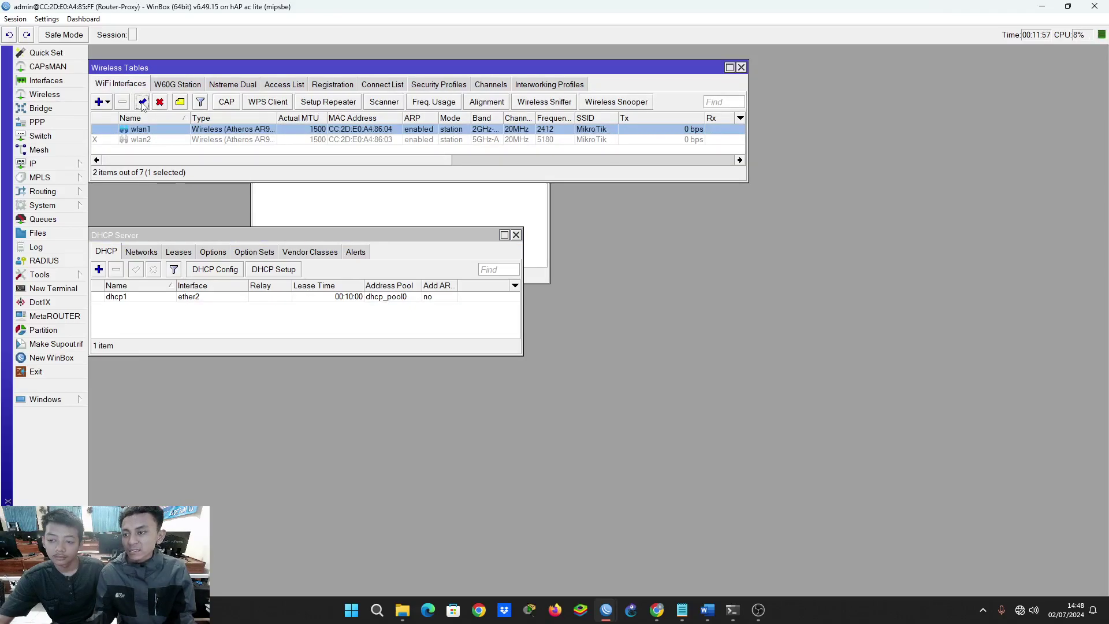
- Configure wlan1 with mode ap bridge, band 2GHz-B/G/N and SSID wifi-proxy
double_click(169, 134)
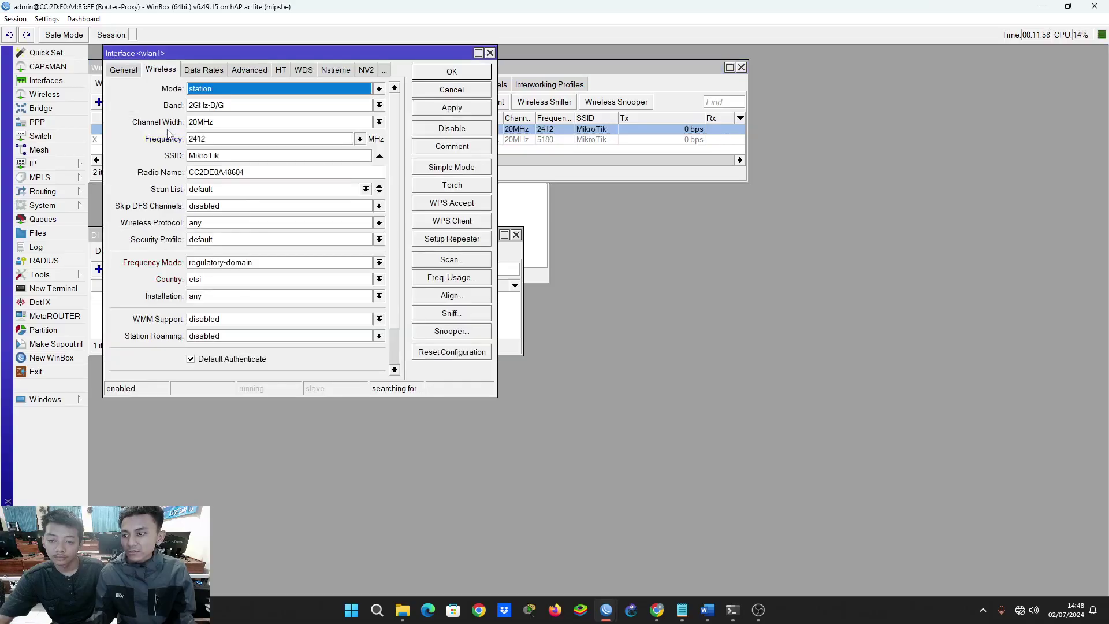
left_click(239, 90)
left_click(235, 114)
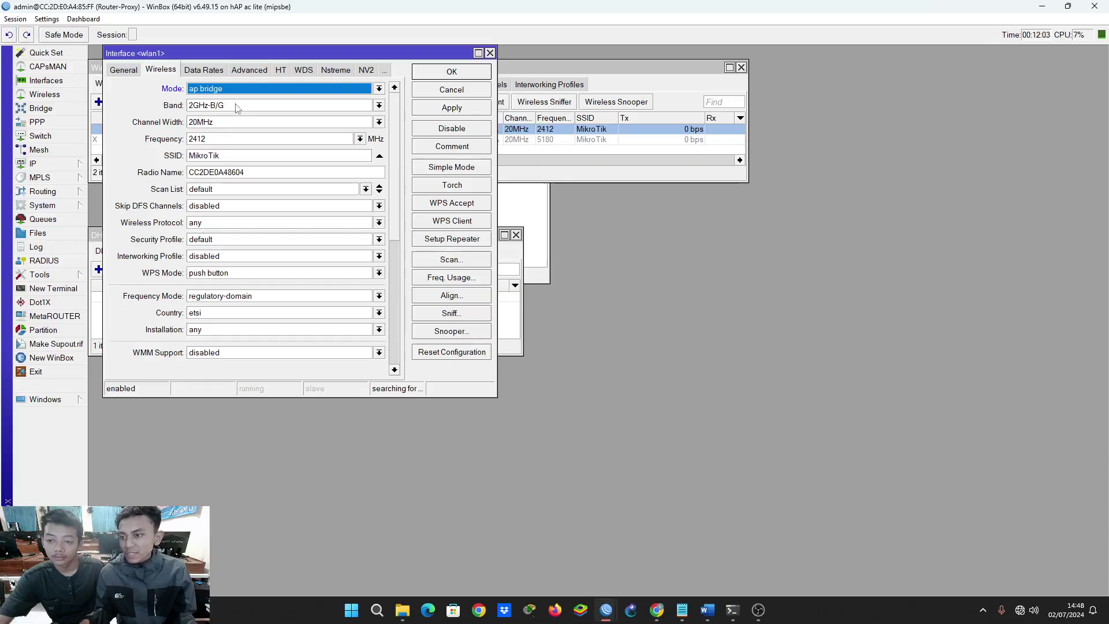
left_click(235, 106)
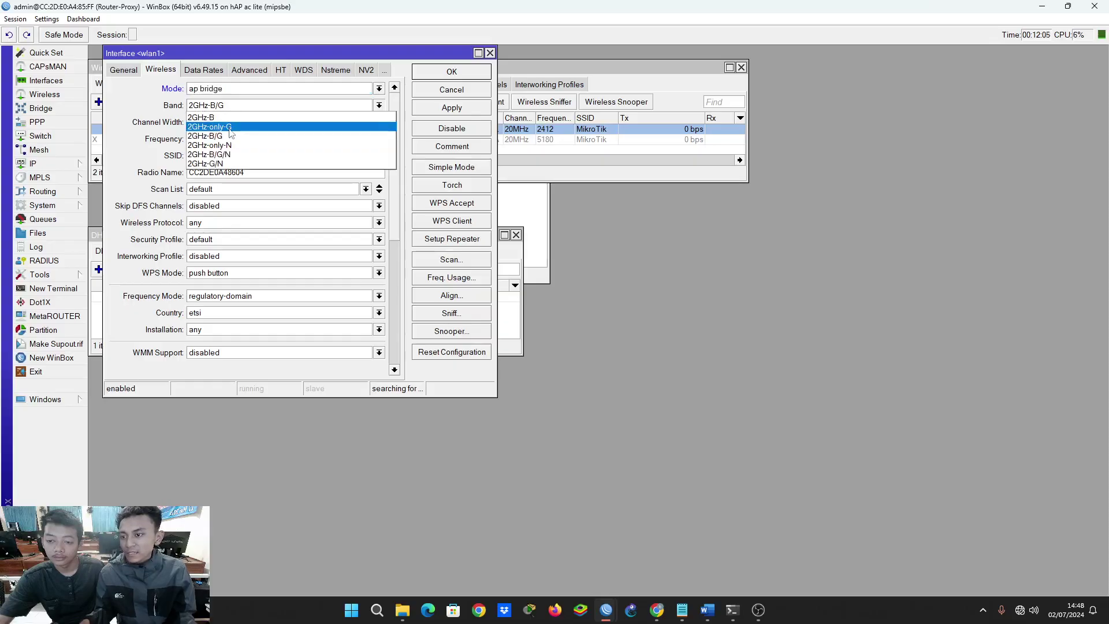
left_click(230, 154)
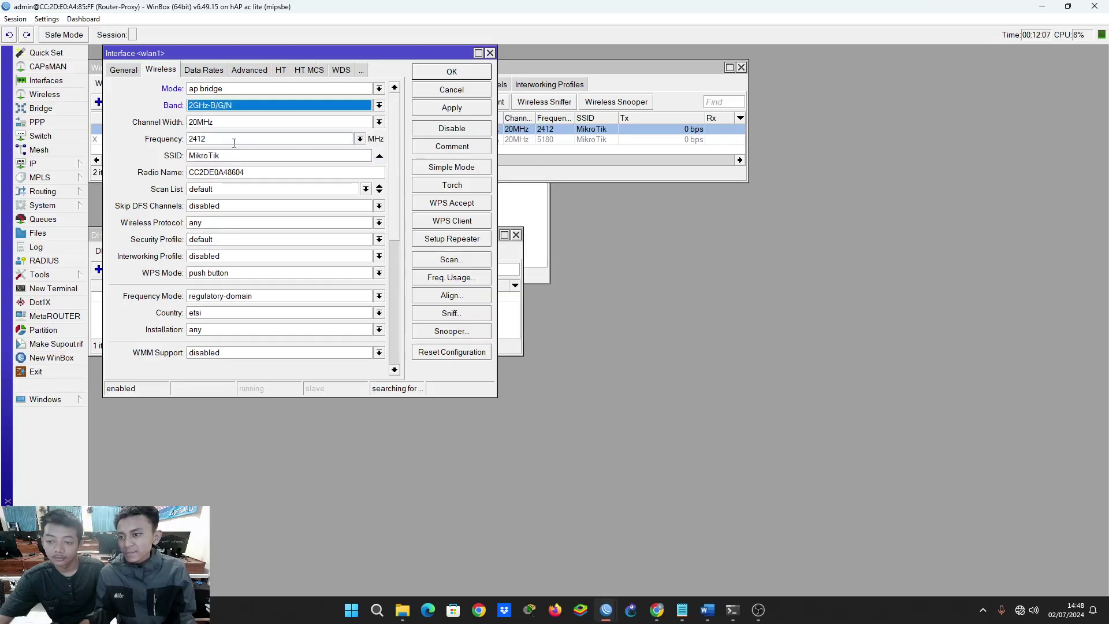
double_click(235, 155)
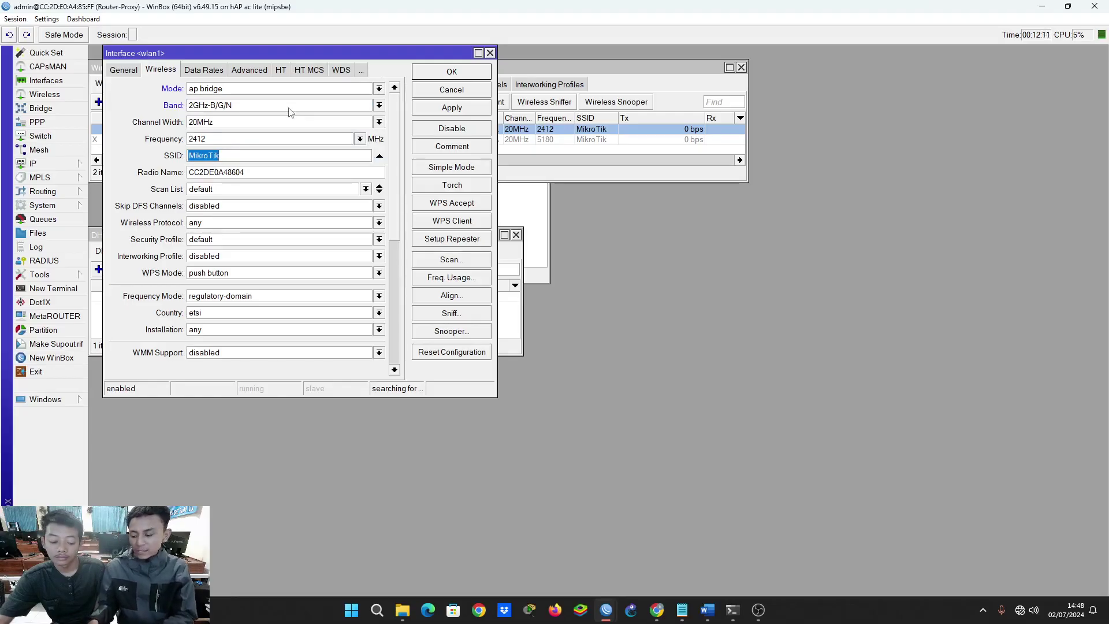
type("wid")
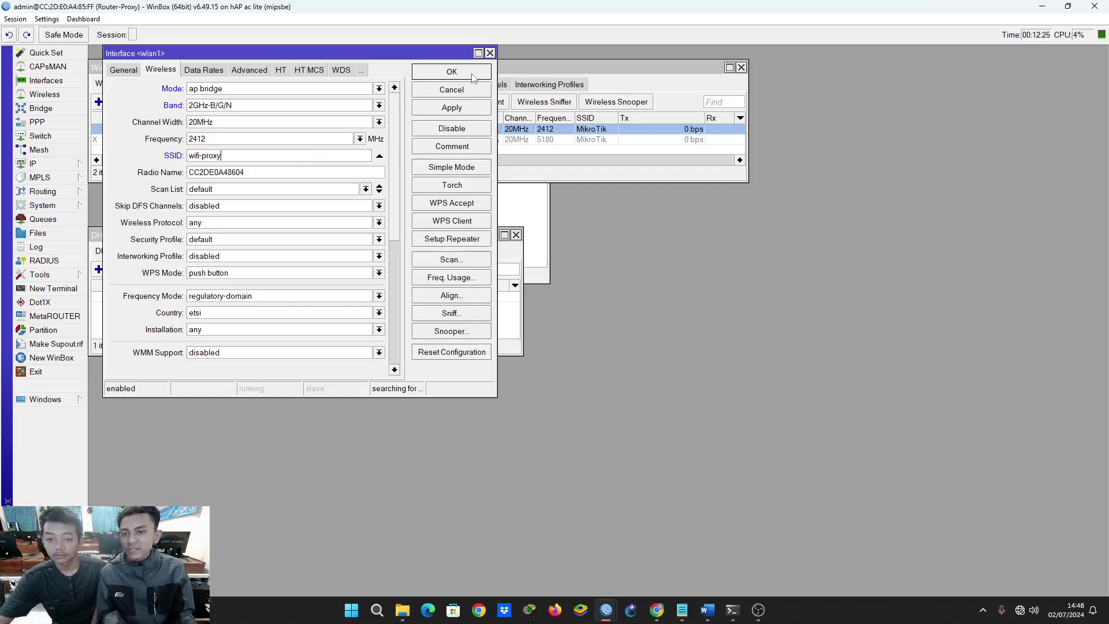
left_click(451, 71)
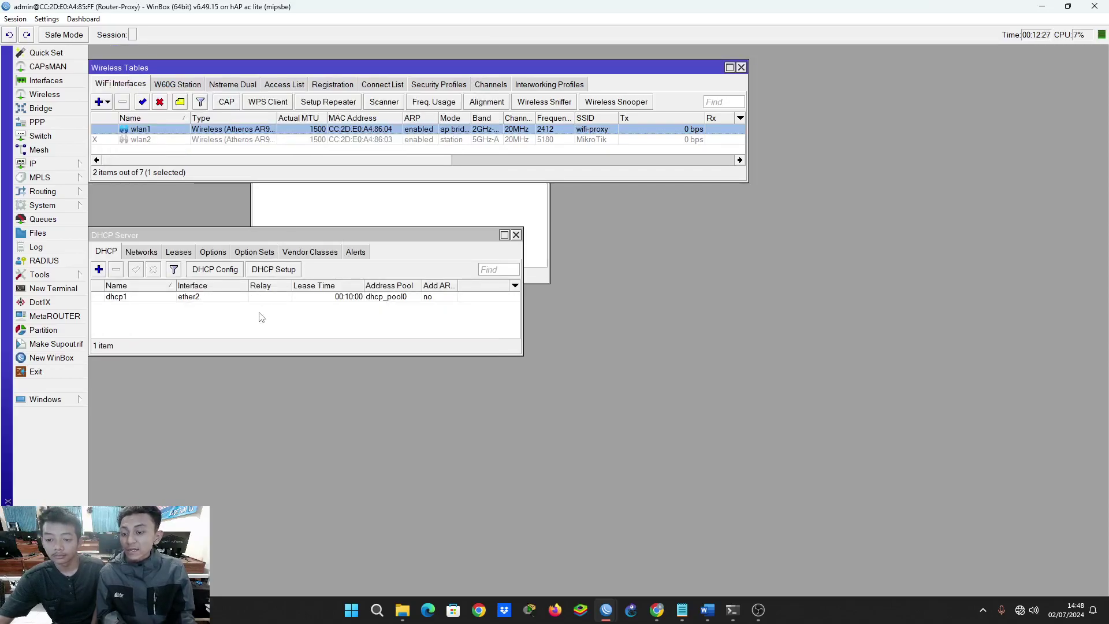
- Add the IP address 10.10.10.1/24 on interface wlan1 to the router's address list
left_click(305, 209)
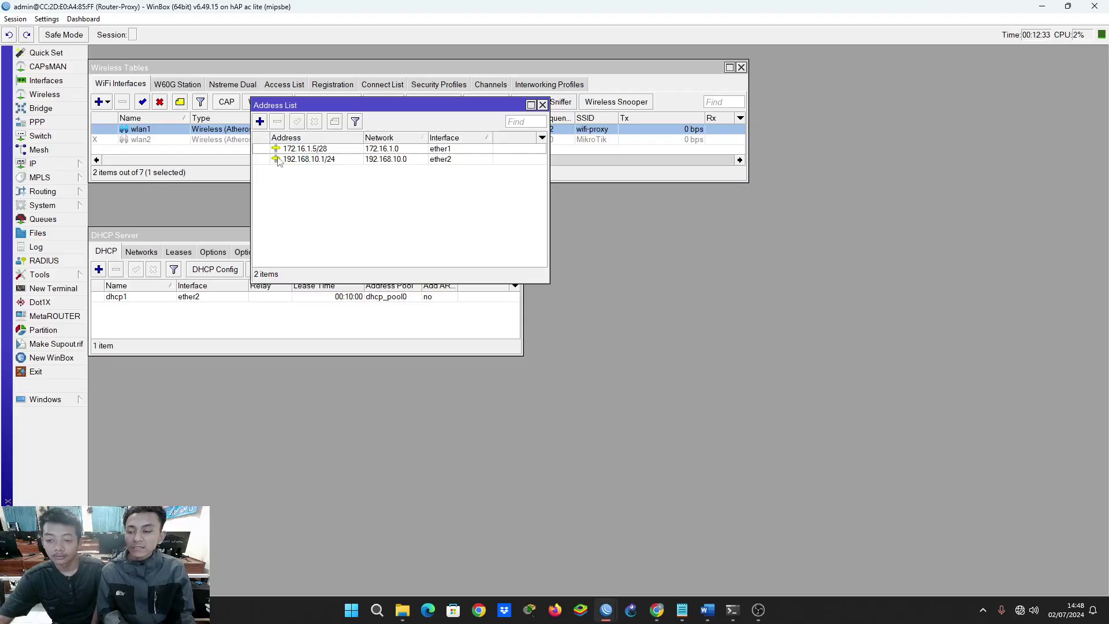
left_click(260, 121)
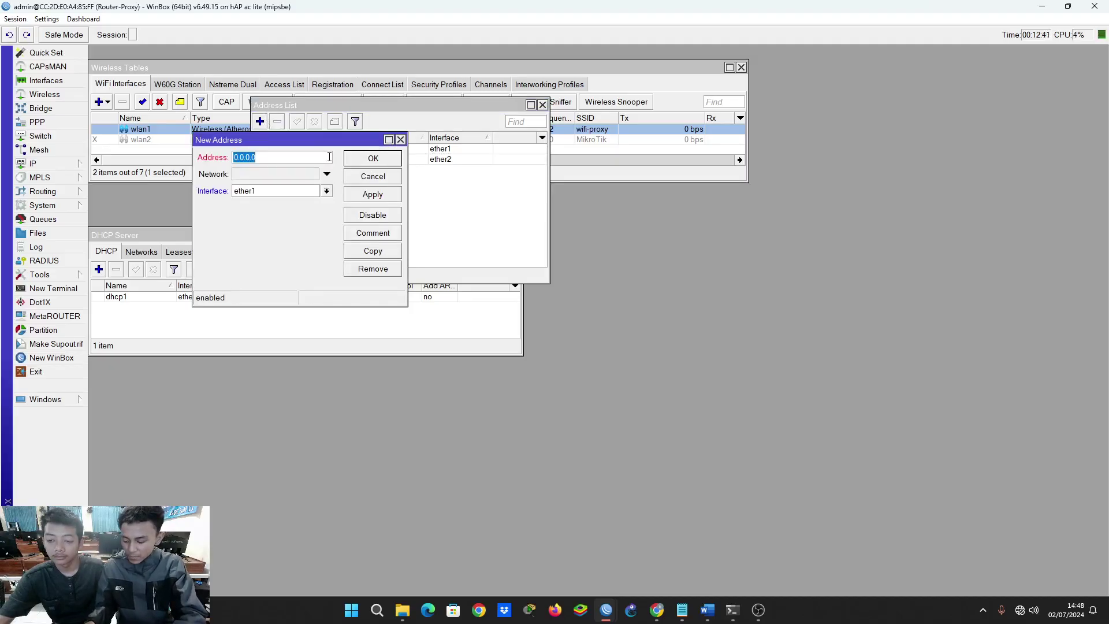
type("10.10.10.1")
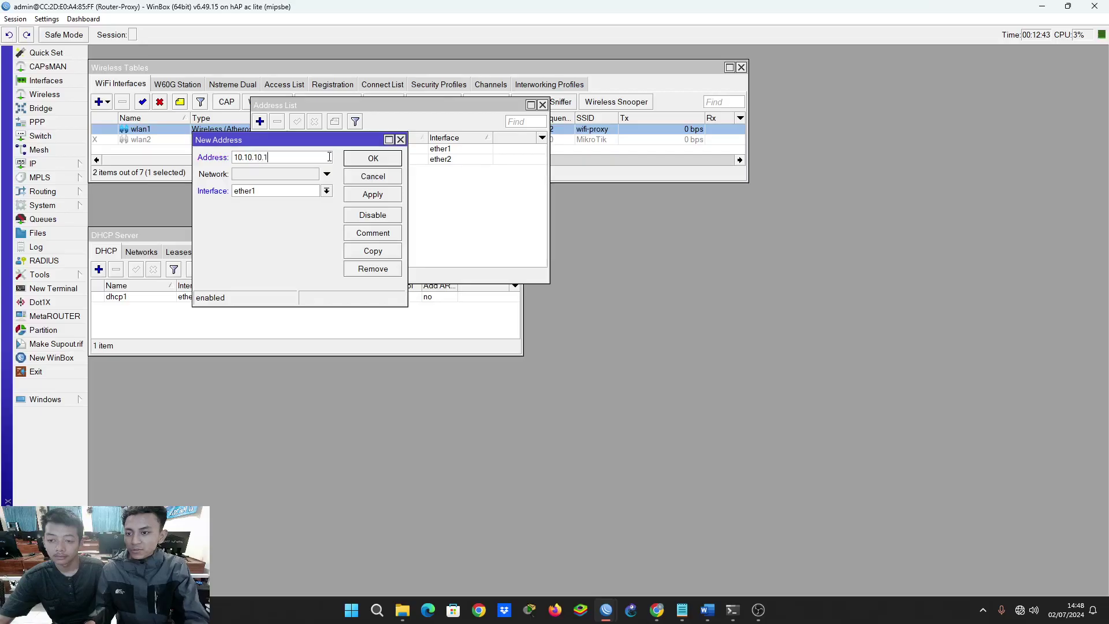
type("/24")
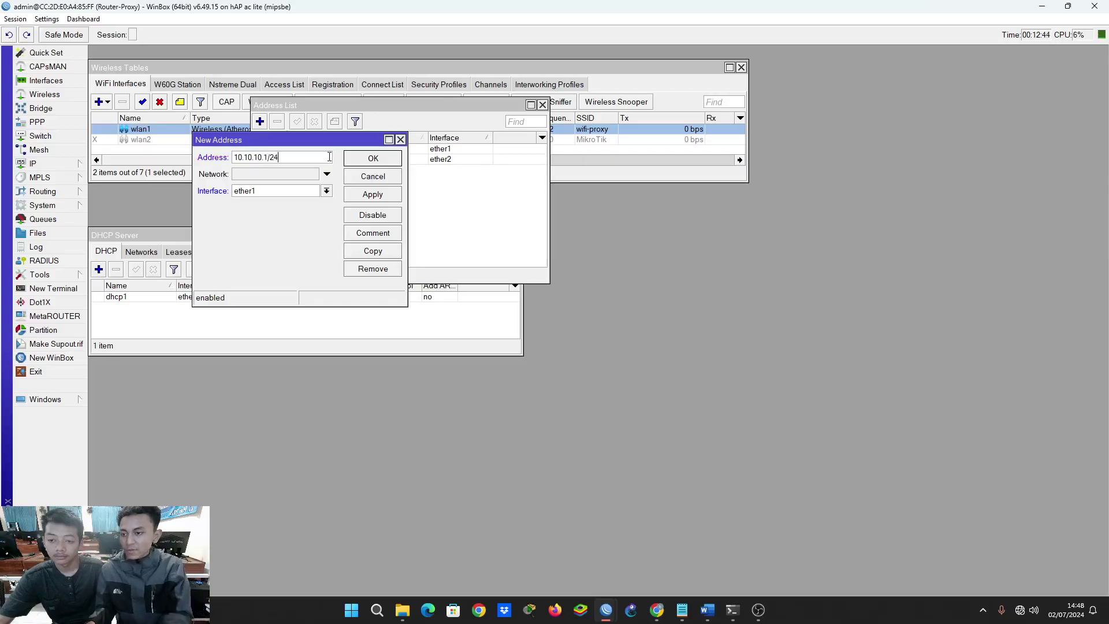
left_click(327, 191)
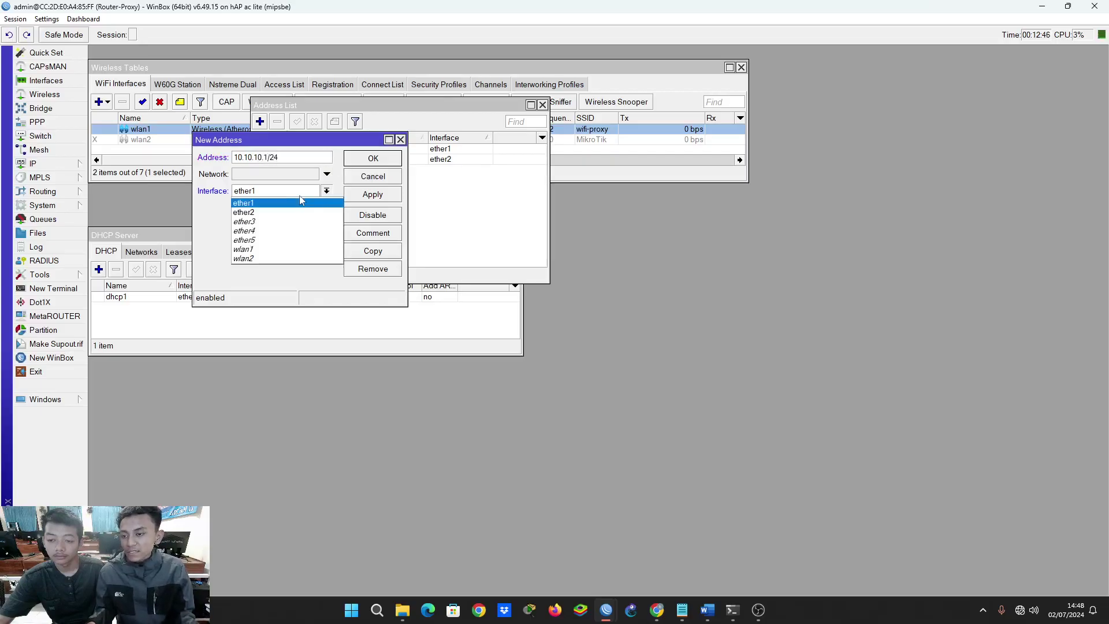
left_click(291, 249)
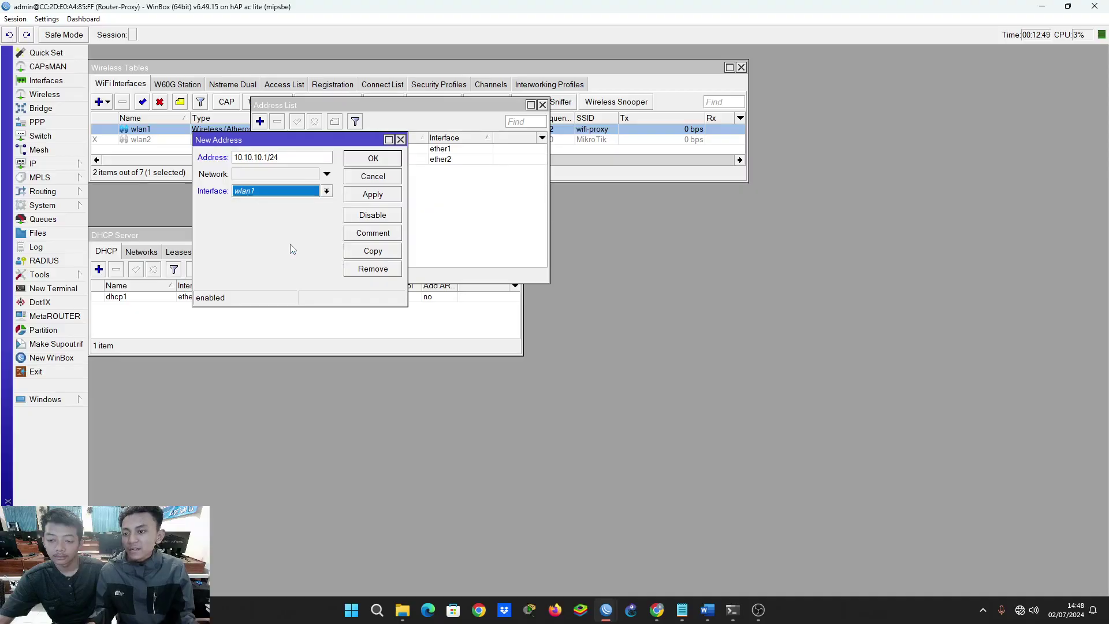
left_click(357, 161)
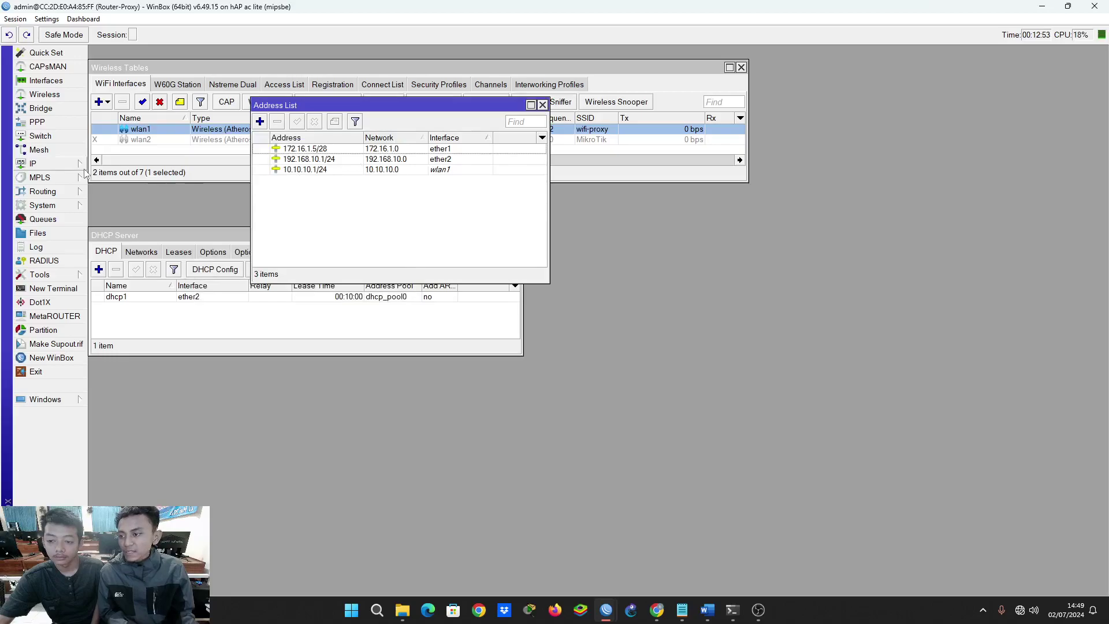
- Set up a DHCP server on interface wlan1 with the setup wizard, accepting the proposed settings and the address pool 10.10.10.2-10.10.10.254
left_click(34, 164)
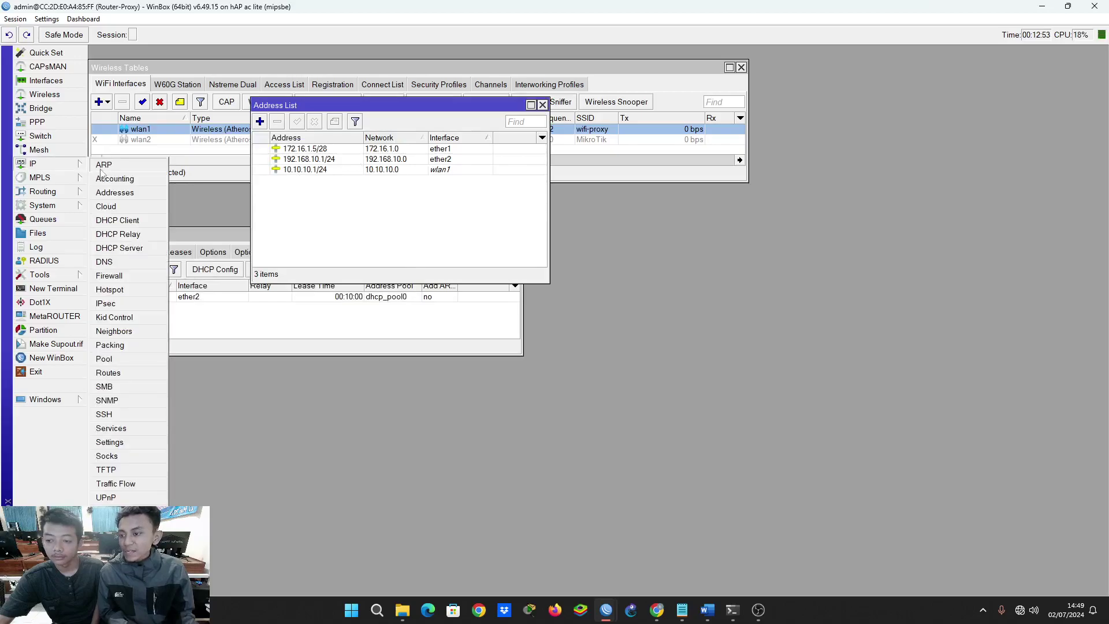
left_click(144, 252)
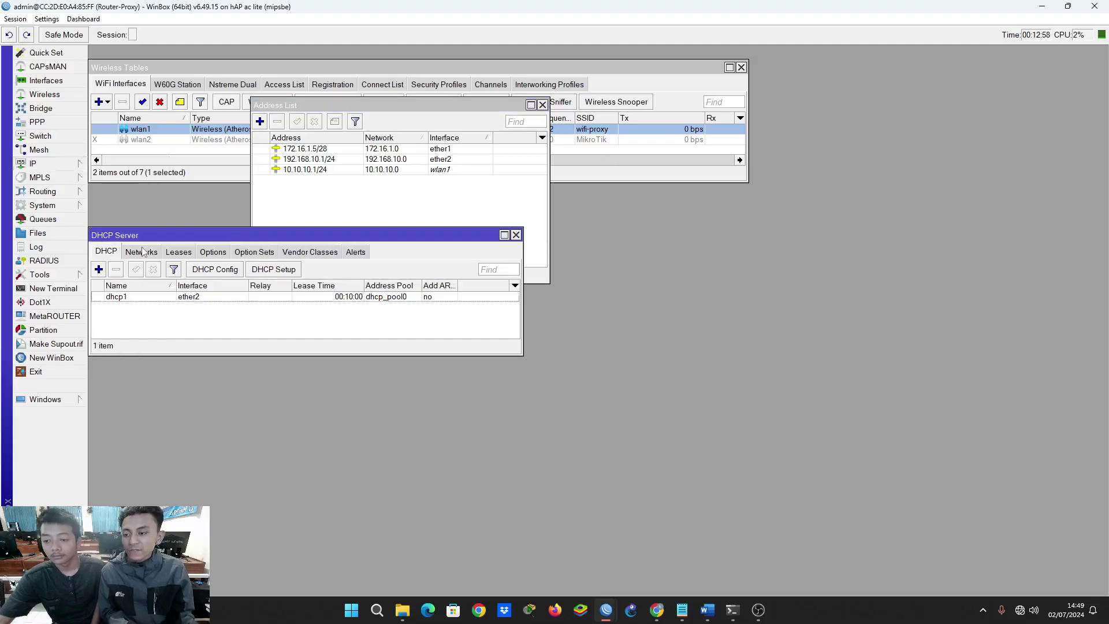
left_click(266, 298)
left_click(283, 270)
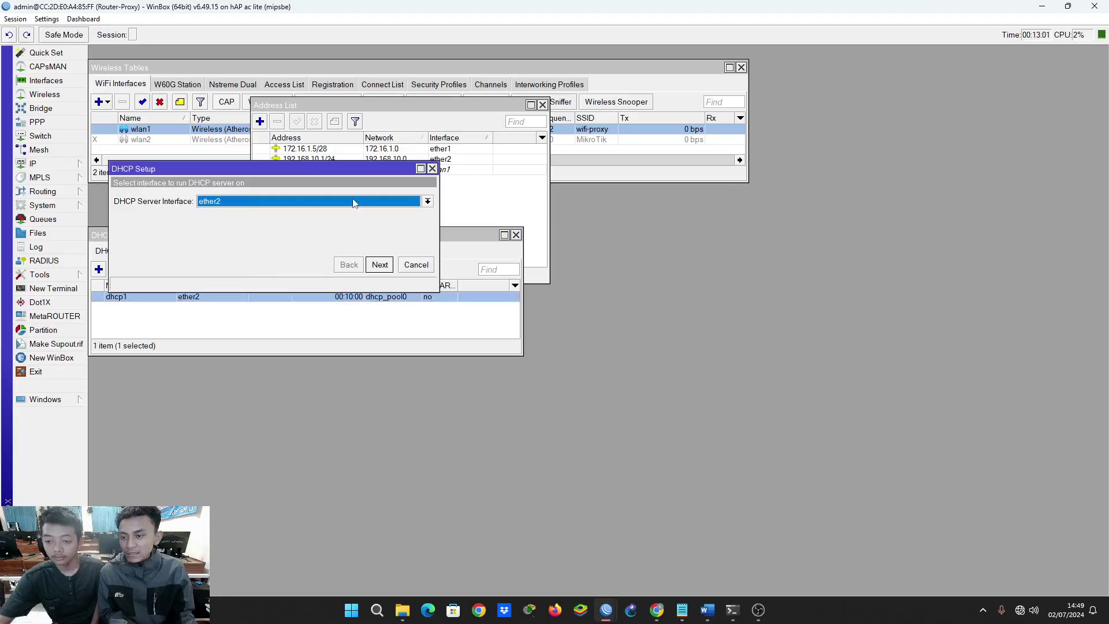
left_click(354, 202)
left_click(300, 264)
left_click(380, 265)
left_click(380, 265)
left_click(379, 265)
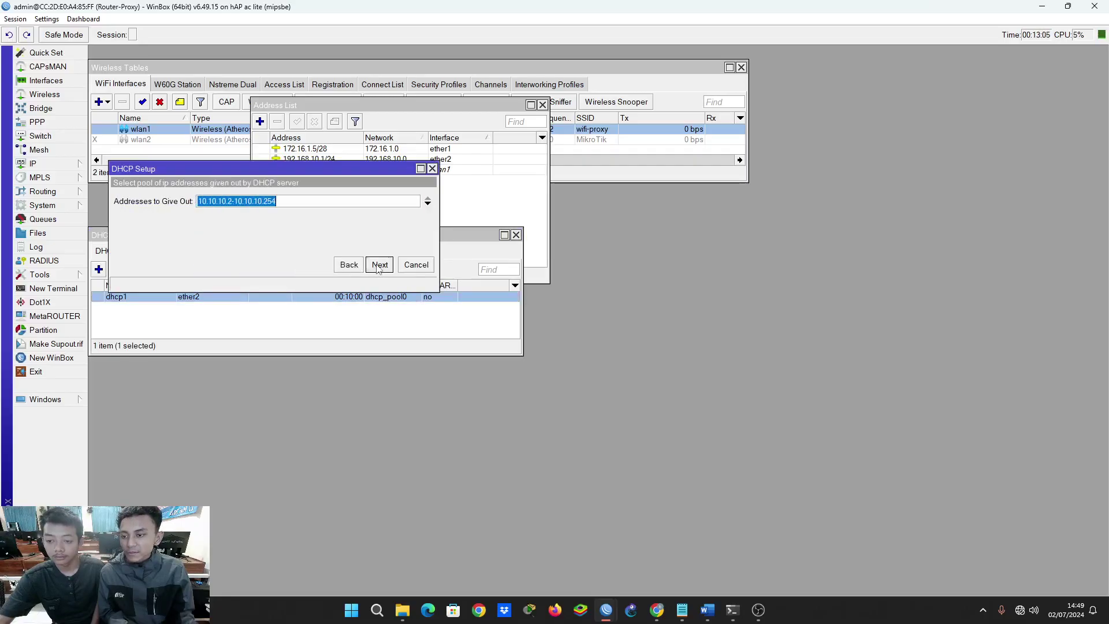
left_click(379, 265)
left_click(379, 265)
left_click(379, 265)
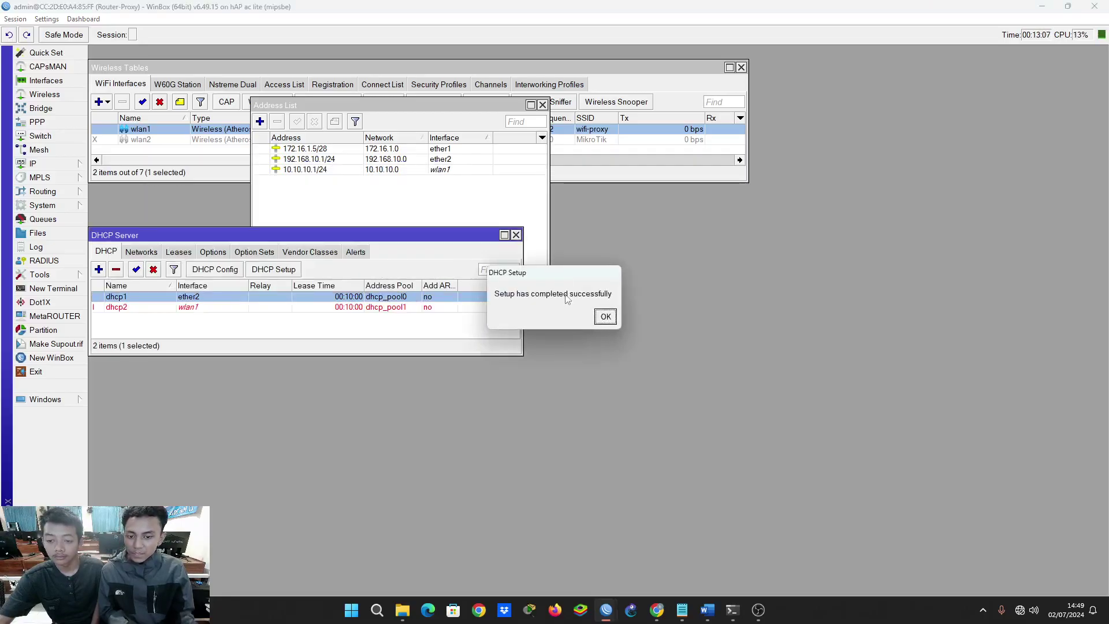
left_click(607, 318)
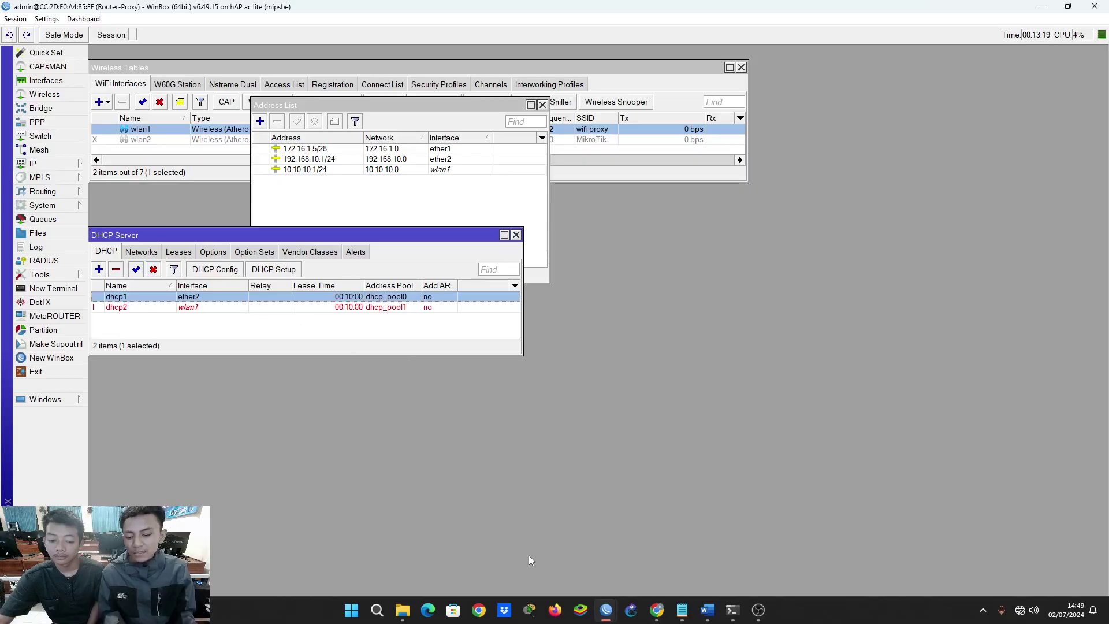
- Switch to the Command Prompt, ping 8.8.8.8 to test the internet connection, and interrupt the ping
left_click(733, 611)
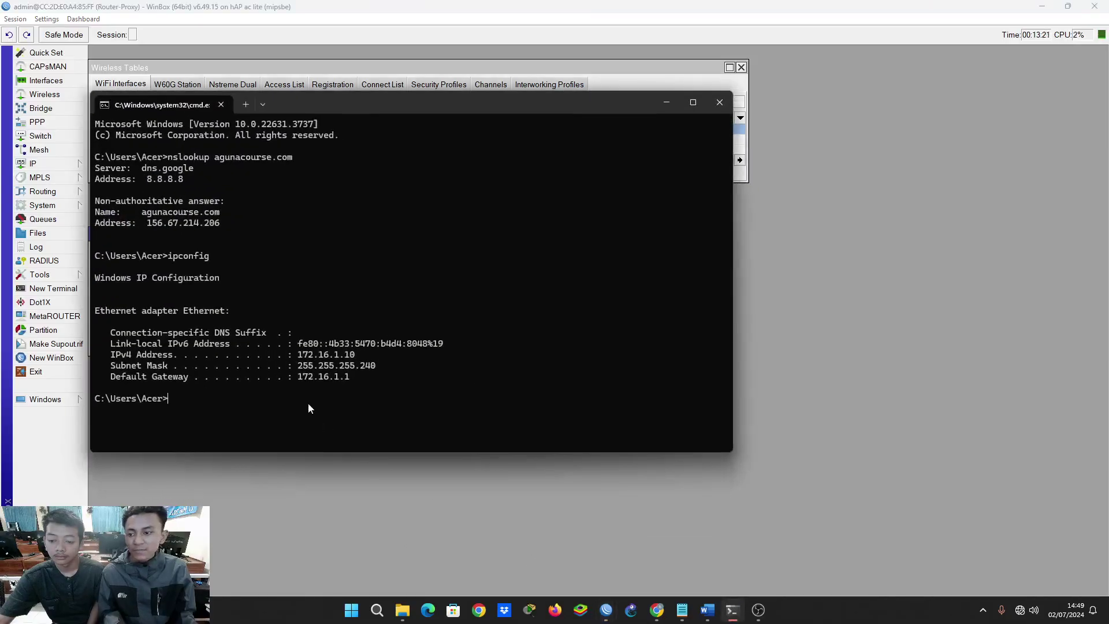
type("p")
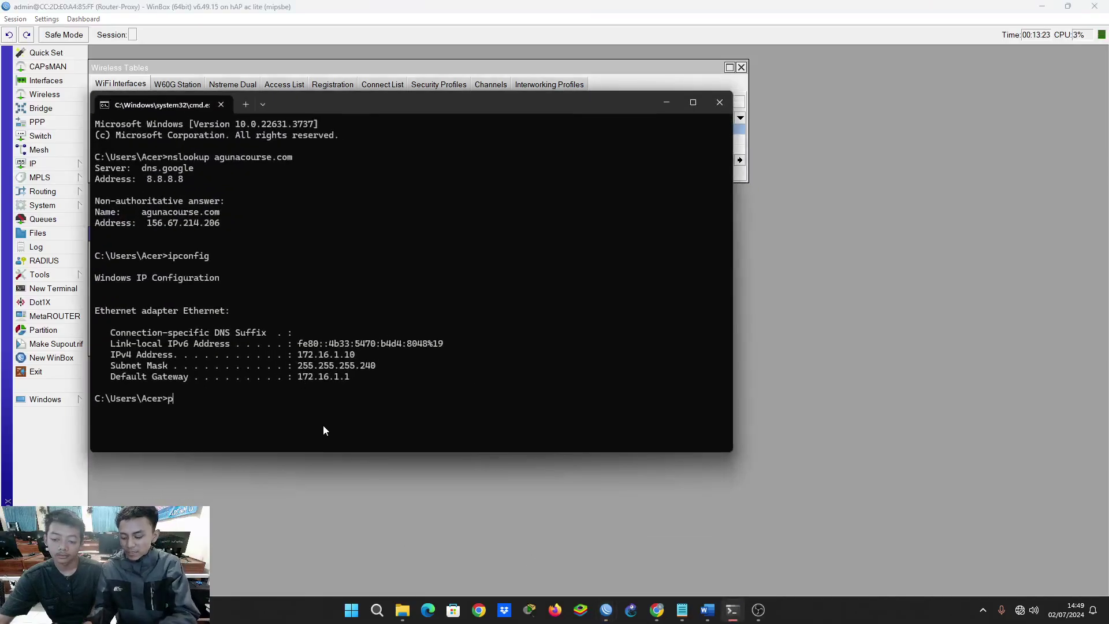
type("ing 8.8.8.8")
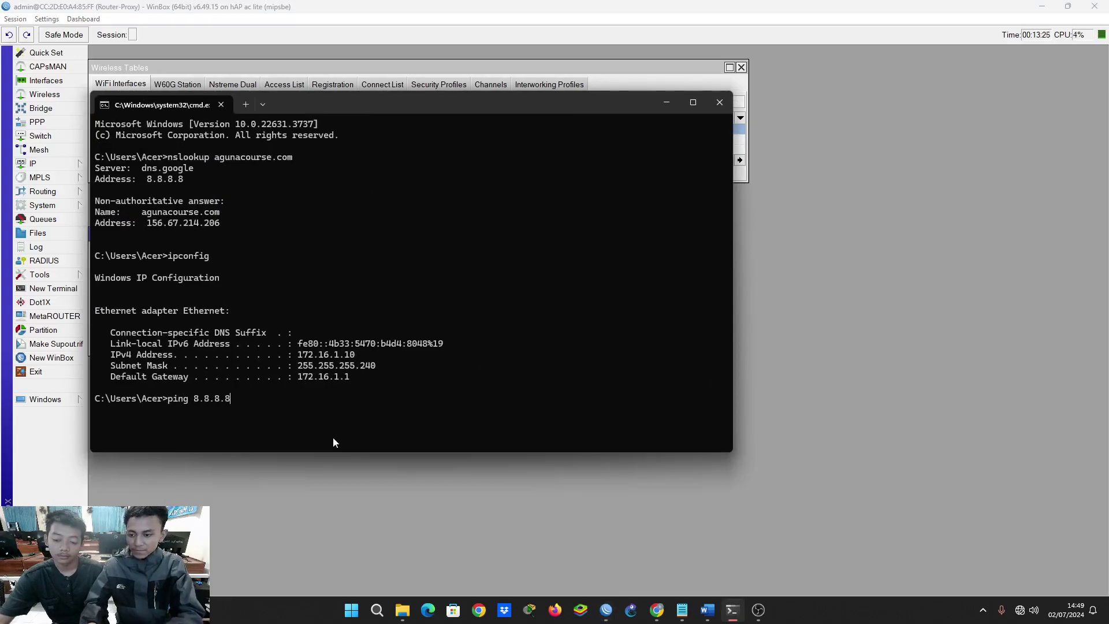
key("Return")
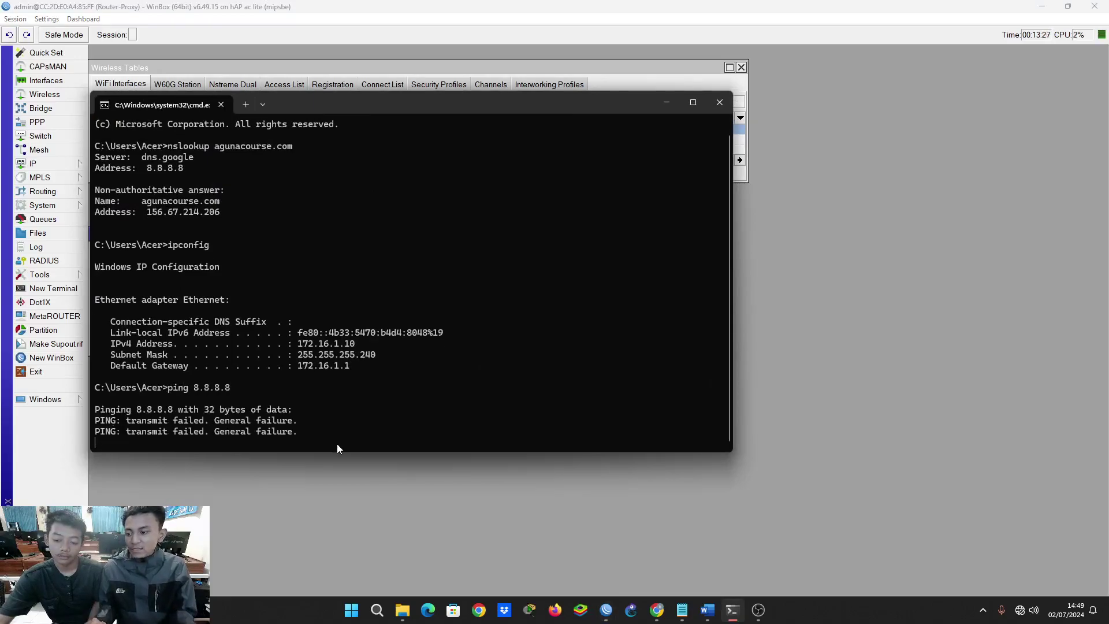
key("ctrl+c")
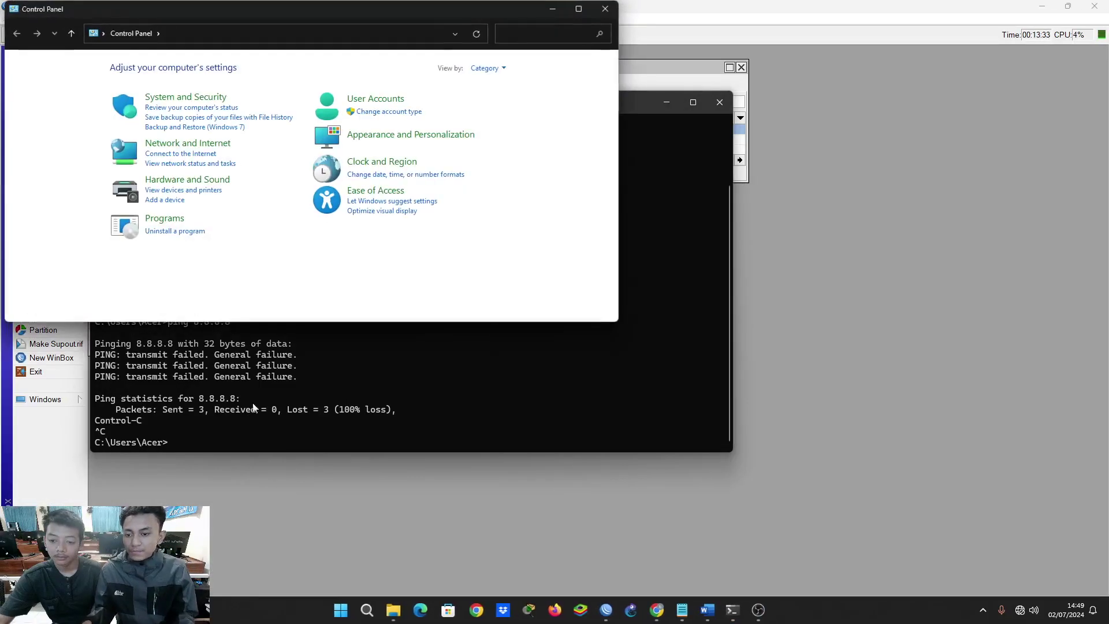
- Disable and re-enable the computer's Ethernet adapter in the Windows Network Connections
left_click(202, 146)
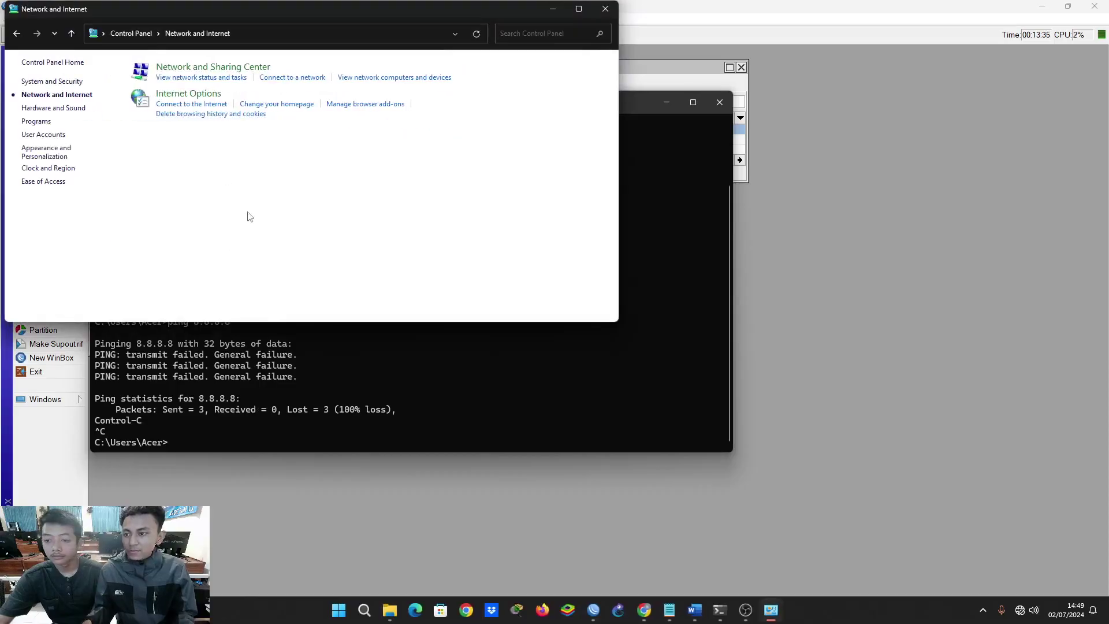
left_click(202, 77)
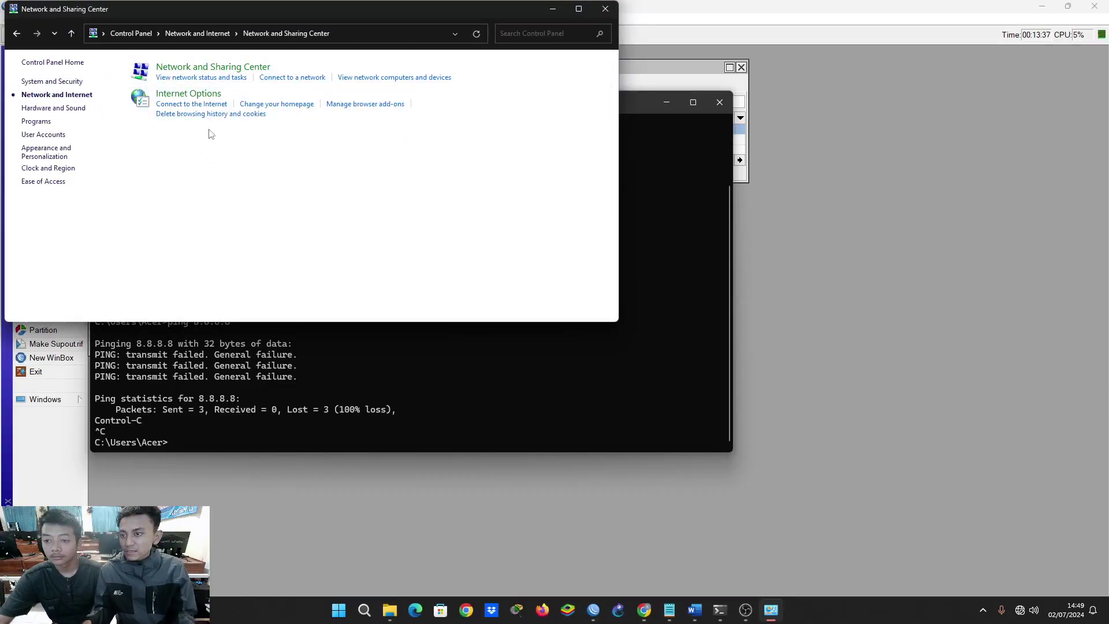
left_click(71, 86)
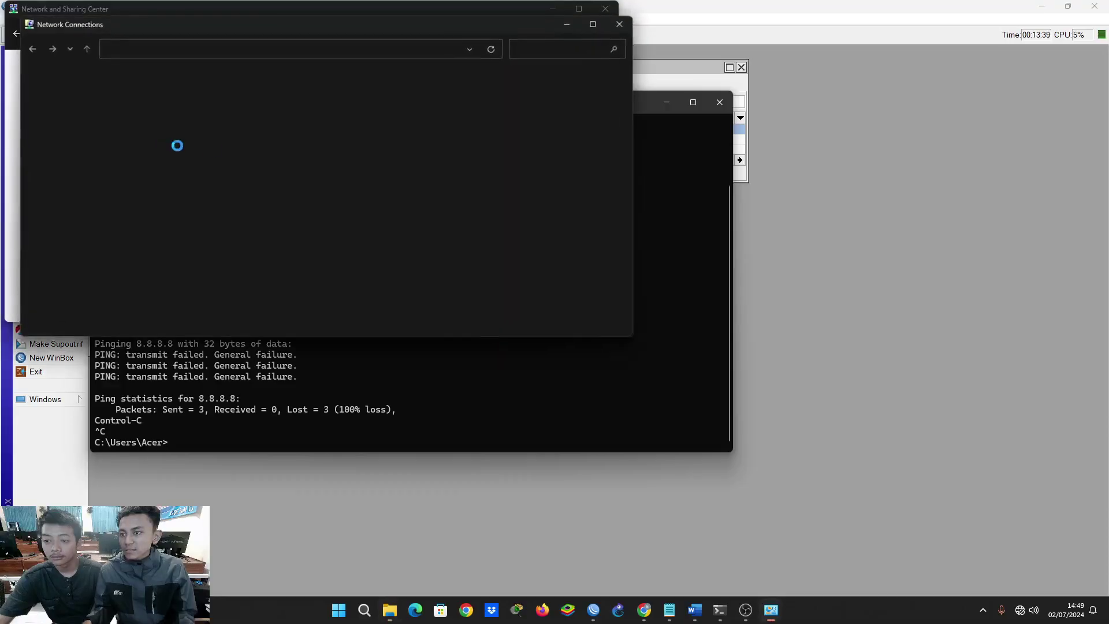
left_click(271, 110)
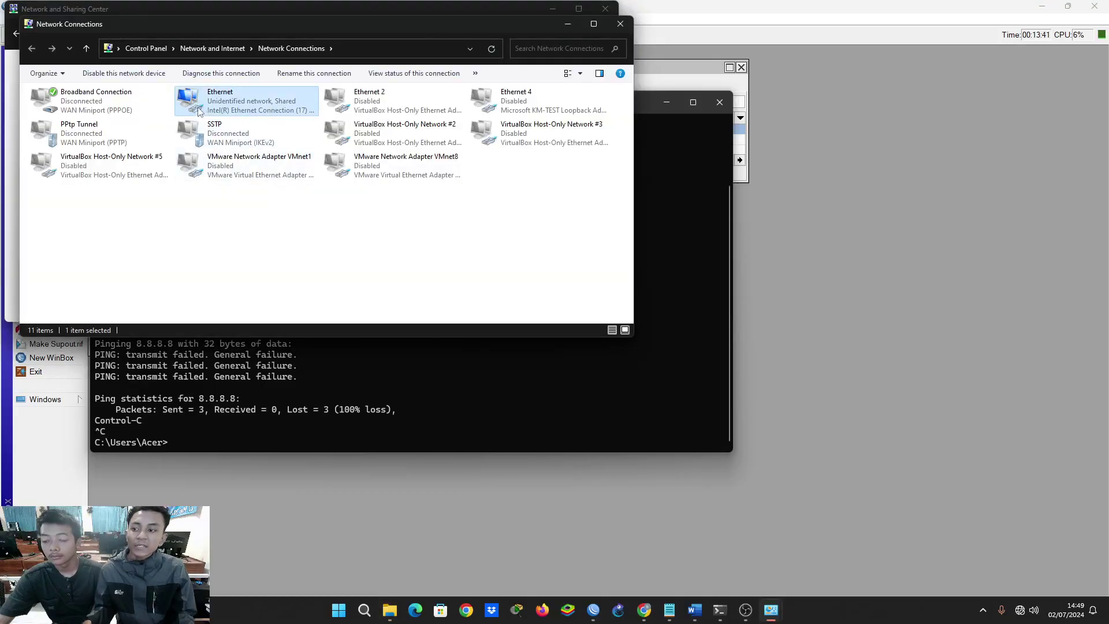
left_click(132, 73)
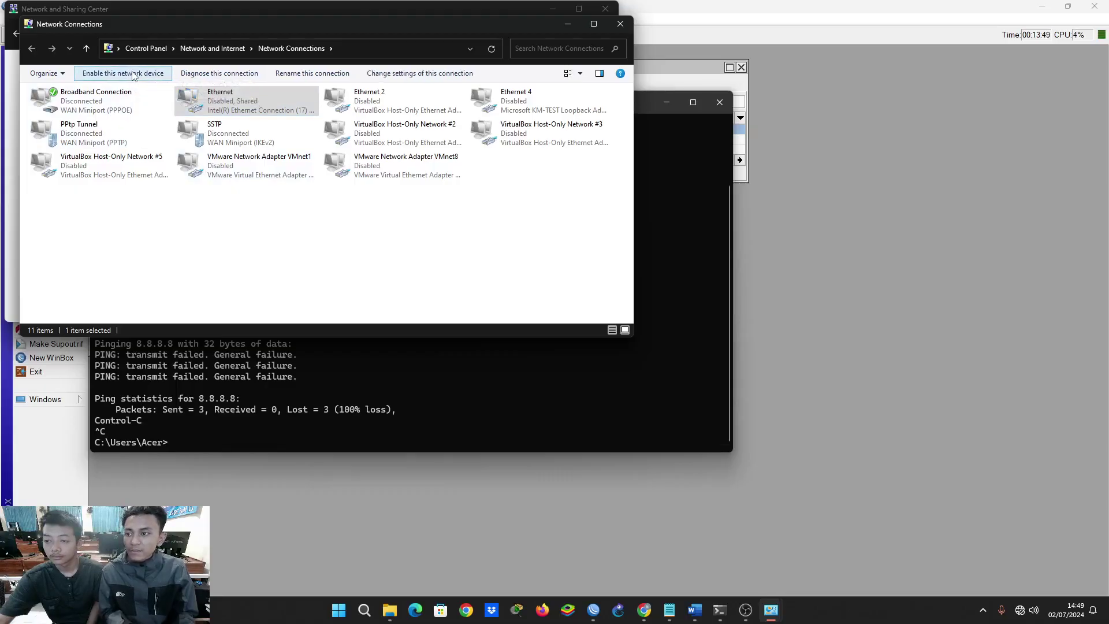
left_click(130, 73)
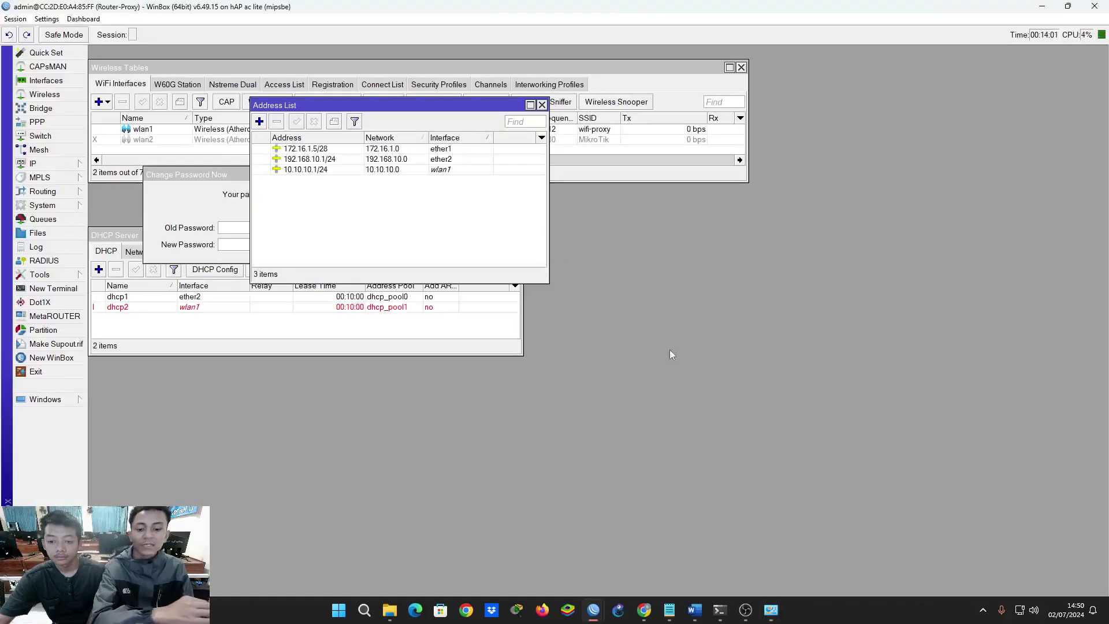
- Return to the Command Prompt, repeat the ping to 8.8.8.8, and close the Command Prompt
left_click(719, 610)
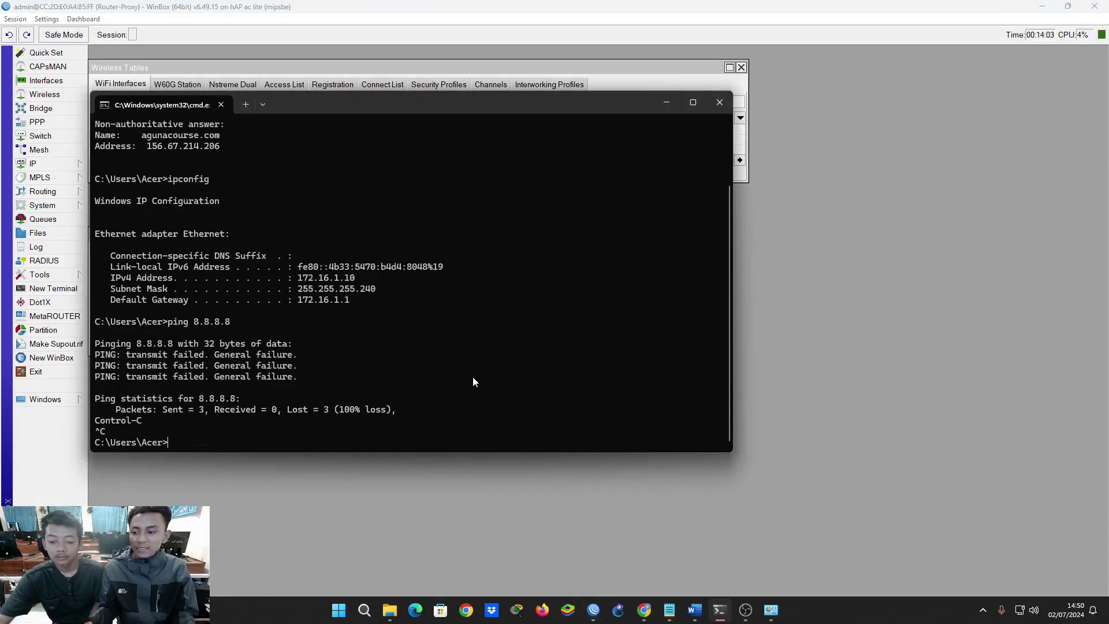
key("Up")
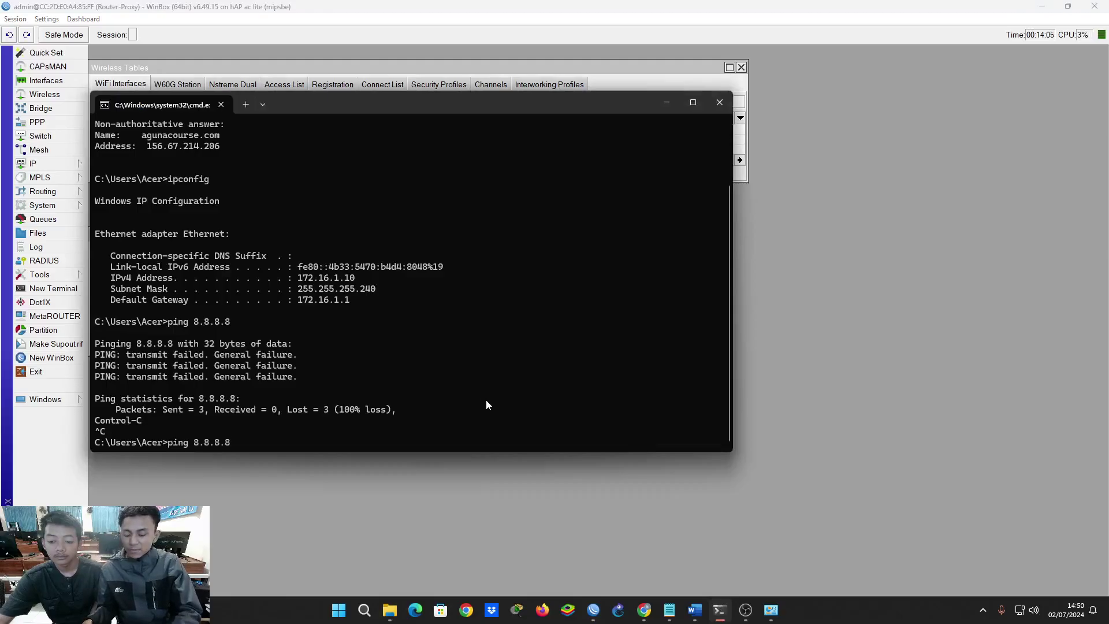
key("Return")
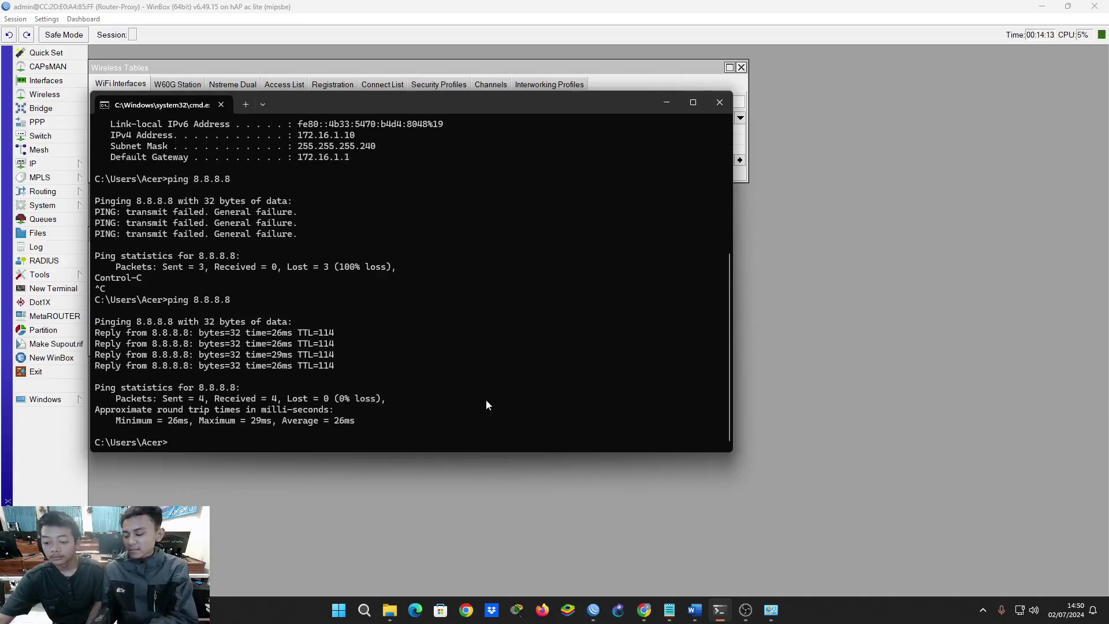
key("Return")
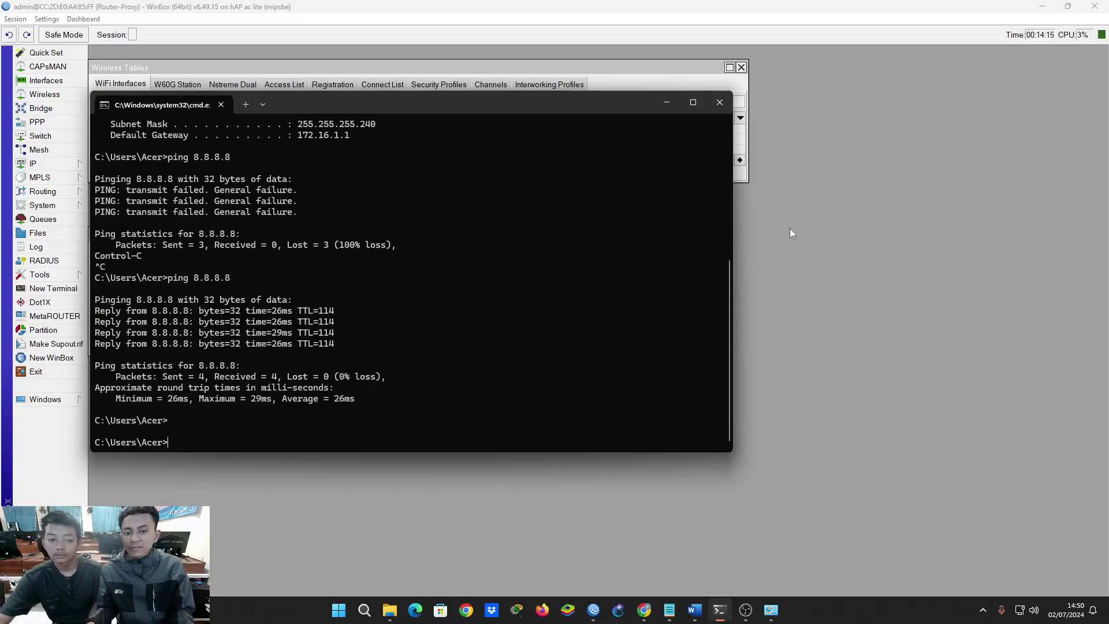
left_click(721, 103)
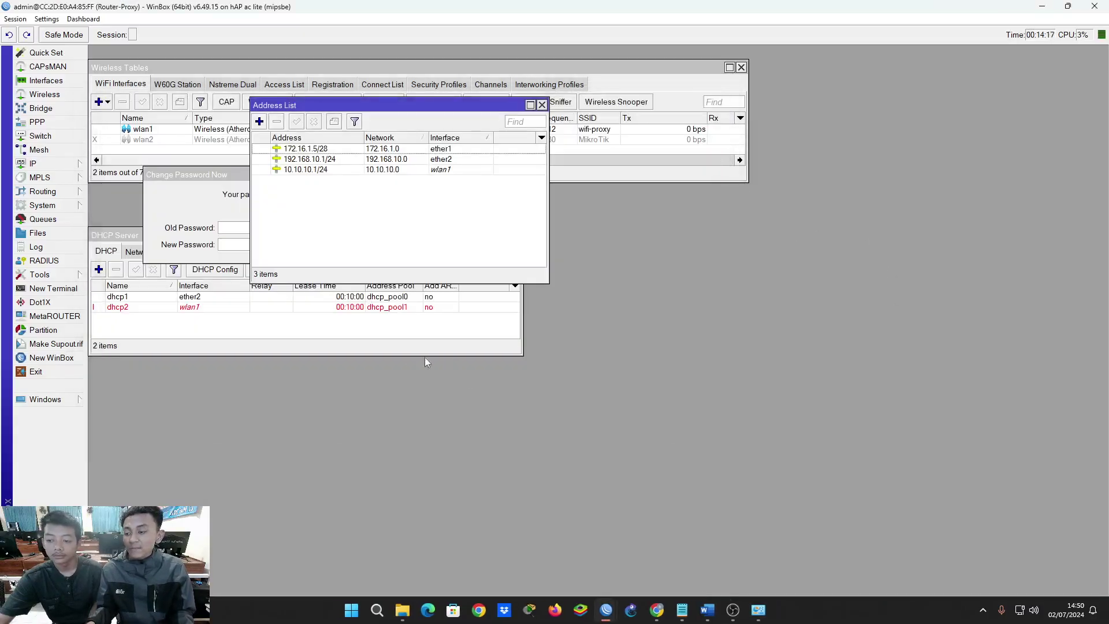
- Close the open configuration windows in WinBox and set the router's web proxy to enabled in the Web Proxy Settings
key("Escape")
key("Escape")
key("Escape")
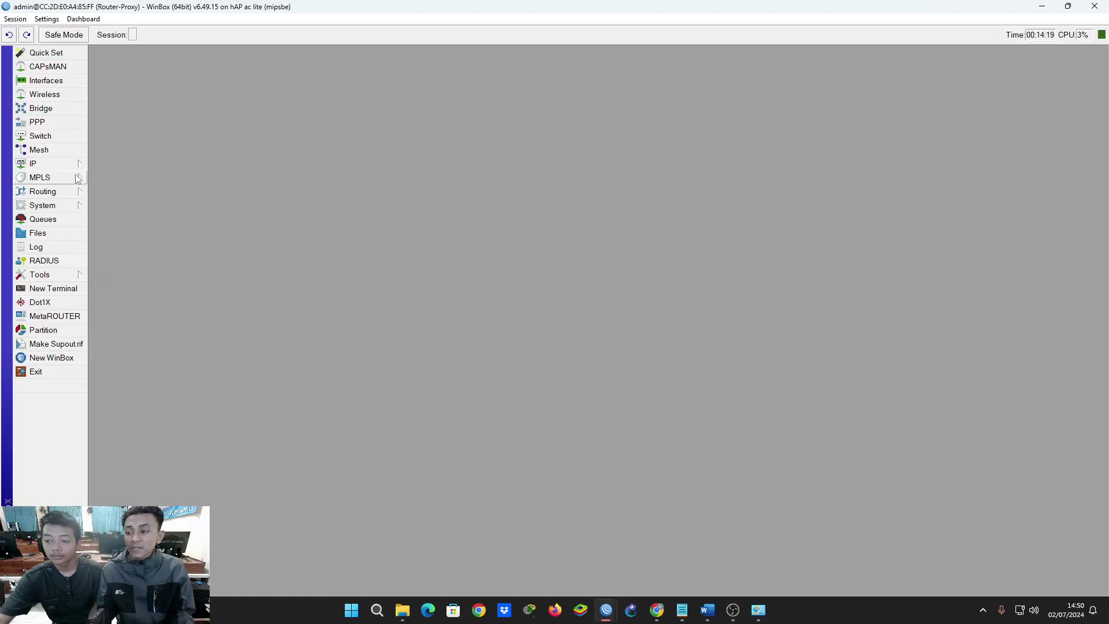
left_click(34, 164)
left_click(110, 511)
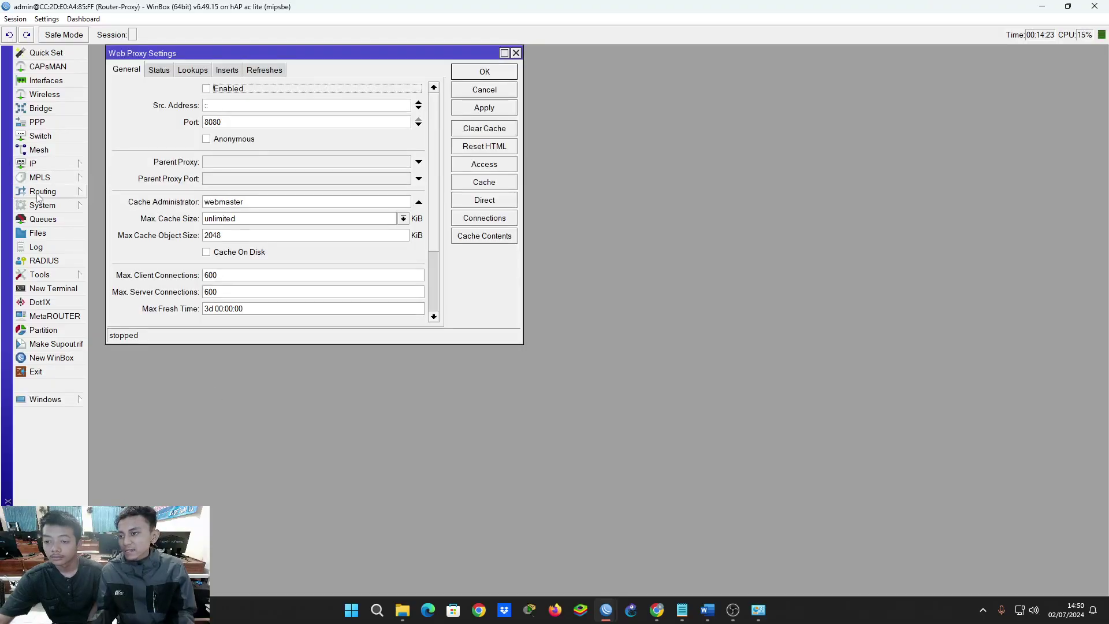
left_click(58, 163)
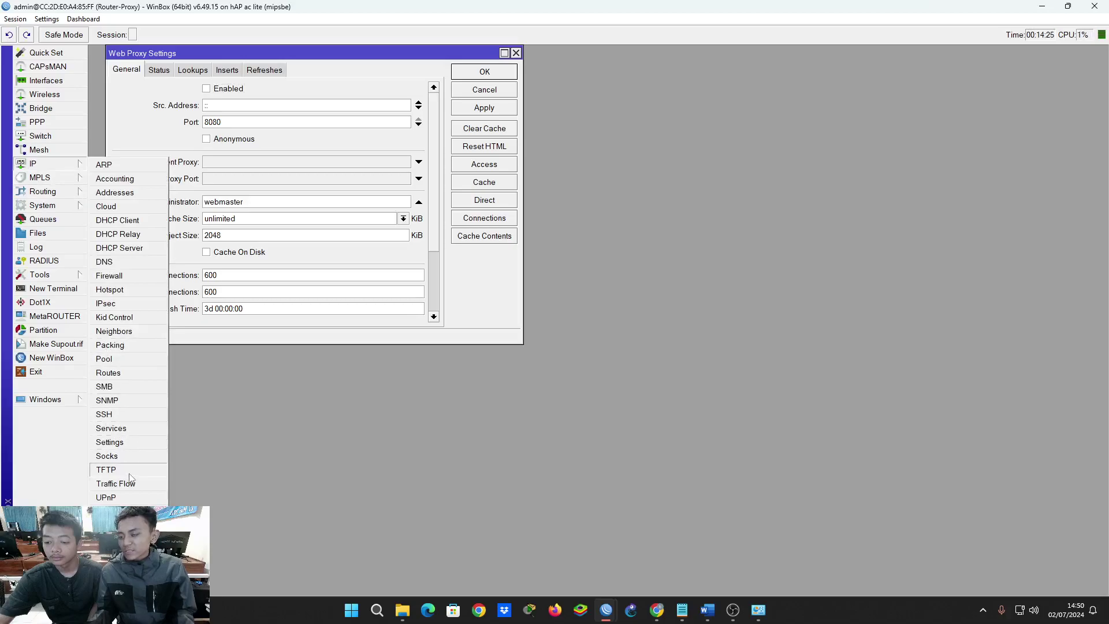
left_click(291, 90)
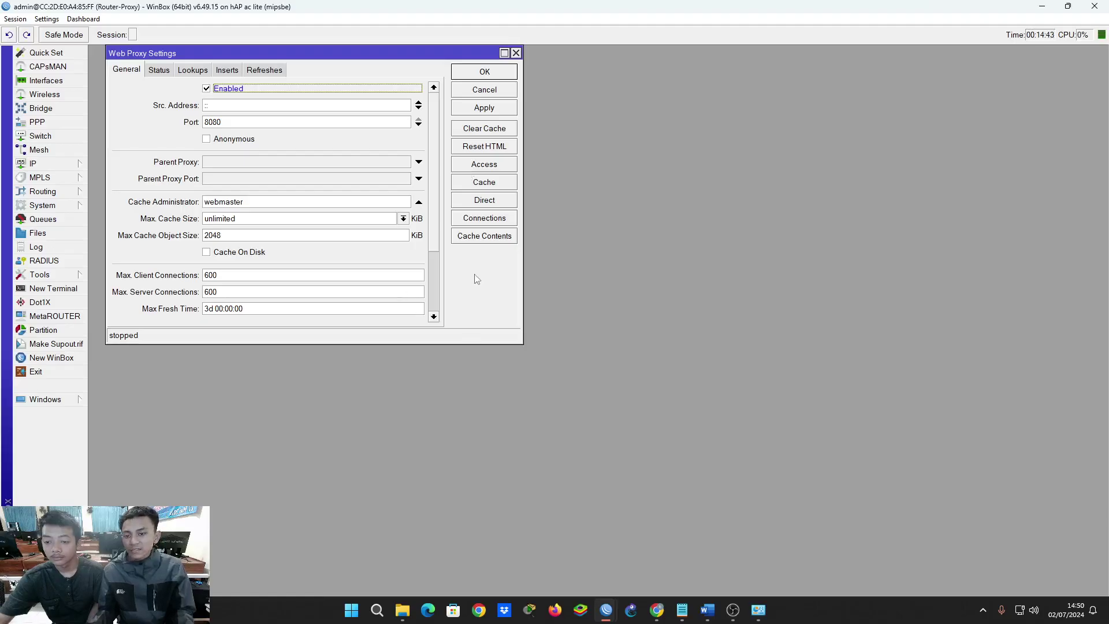
- Add a web proxy access rule that denies the destination host itnetworking.tkj1.site
left_click(488, 168)
left_click_drag(436, 127, 505, 220)
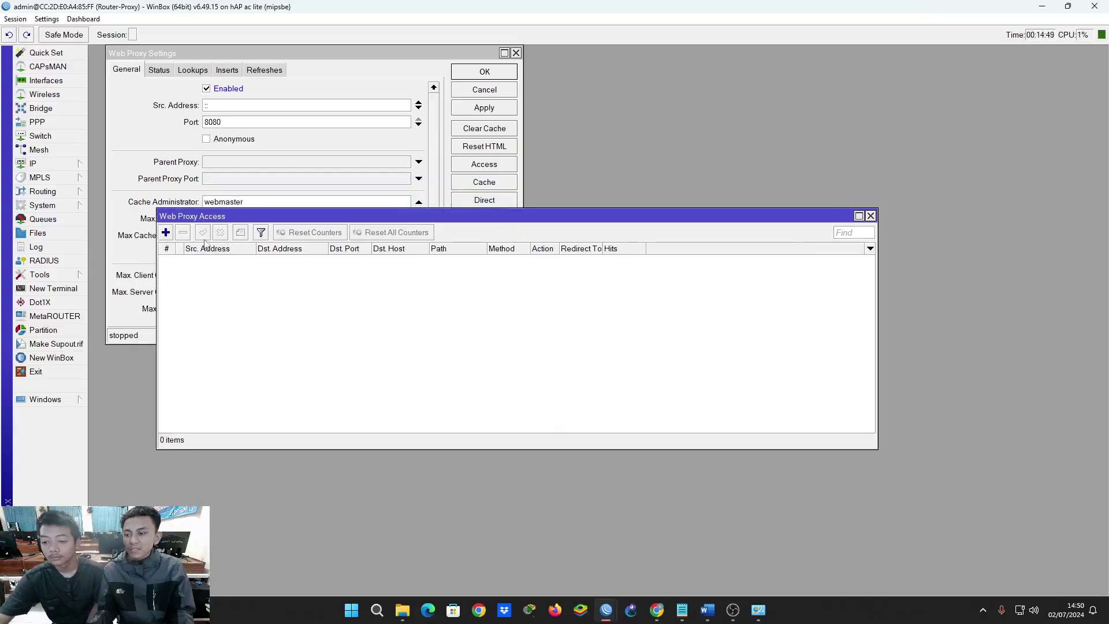
left_click(166, 233)
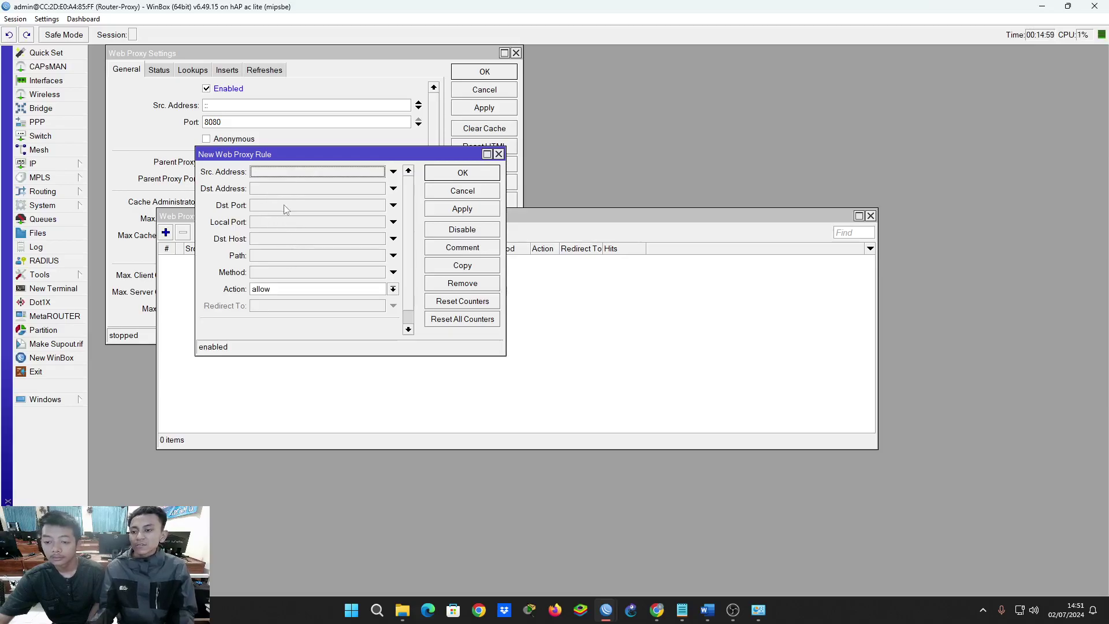
left_click(272, 243)
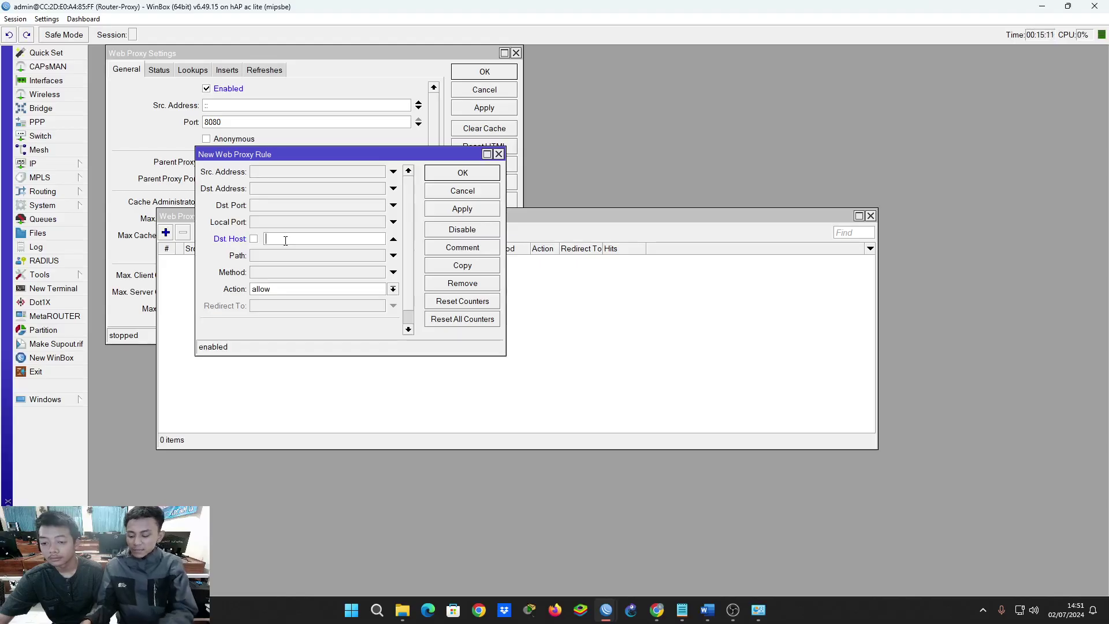
type("itnetwor")
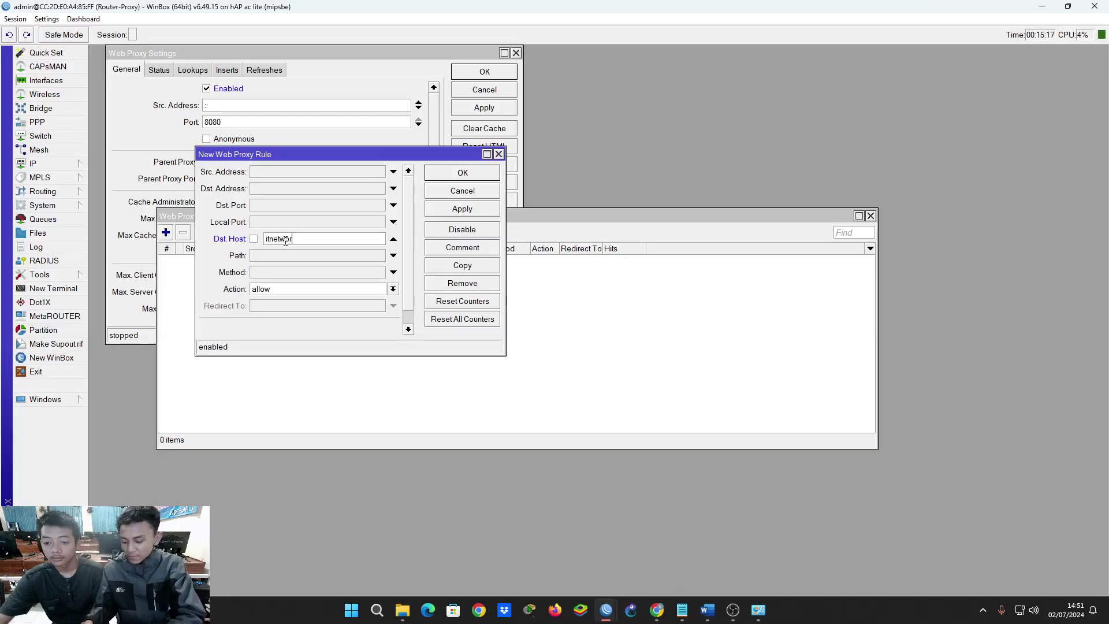
type("king")
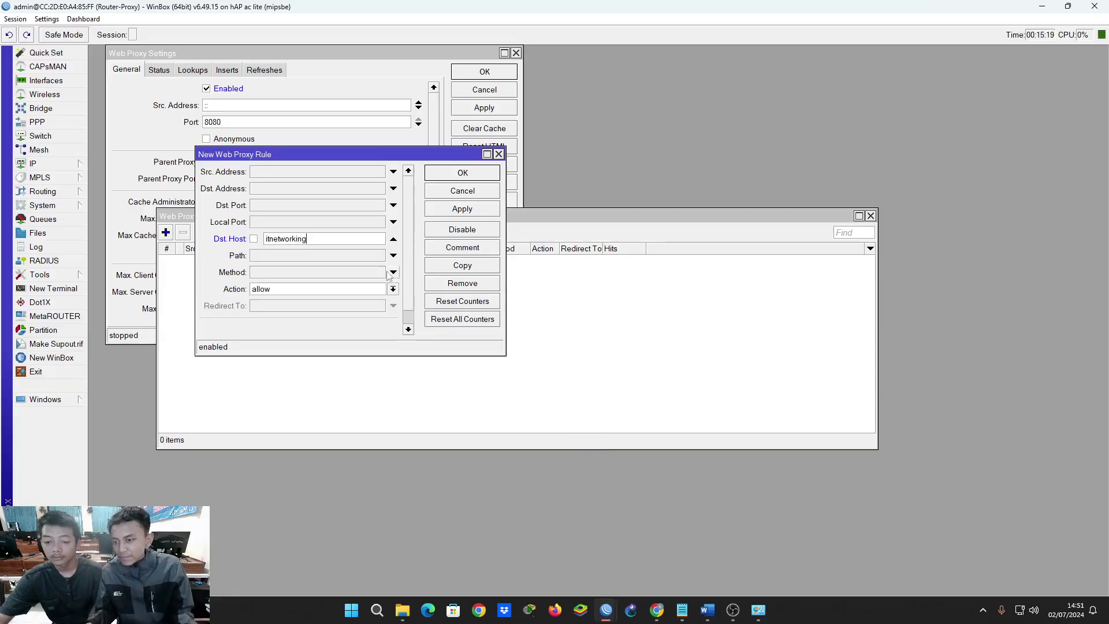
type(".tkj1.site")
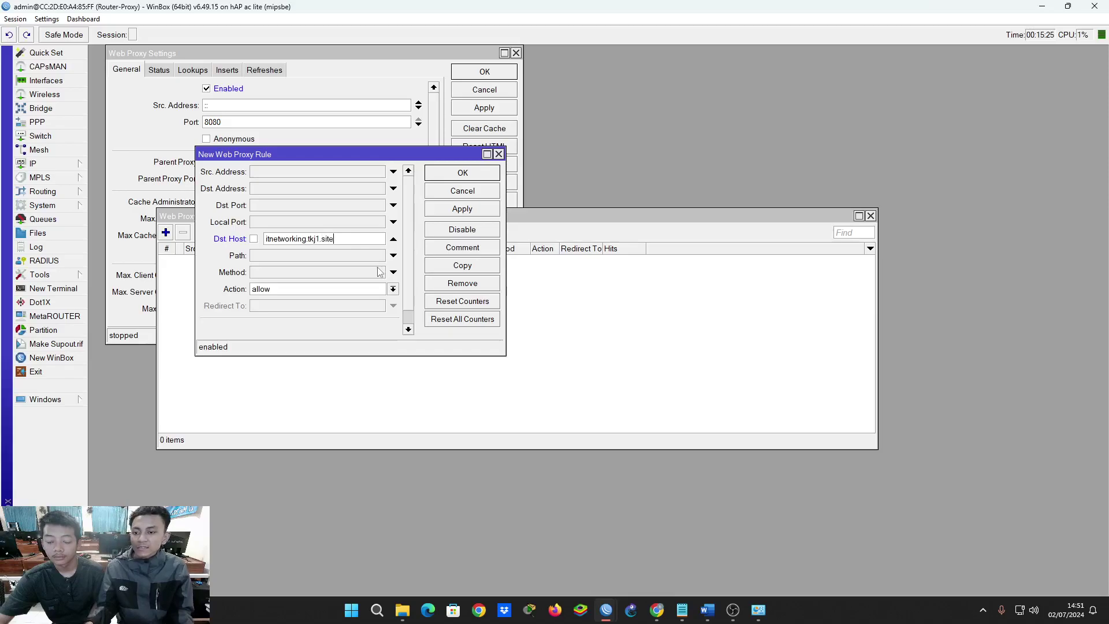
left_click(338, 293)
left_click(315, 309)
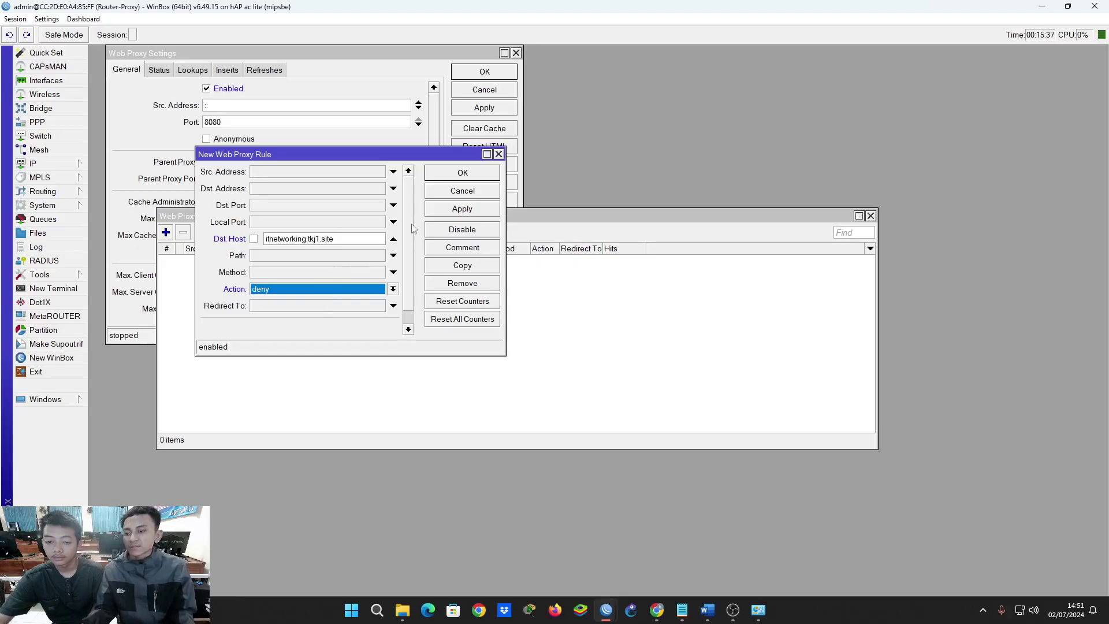
left_click(463, 176)
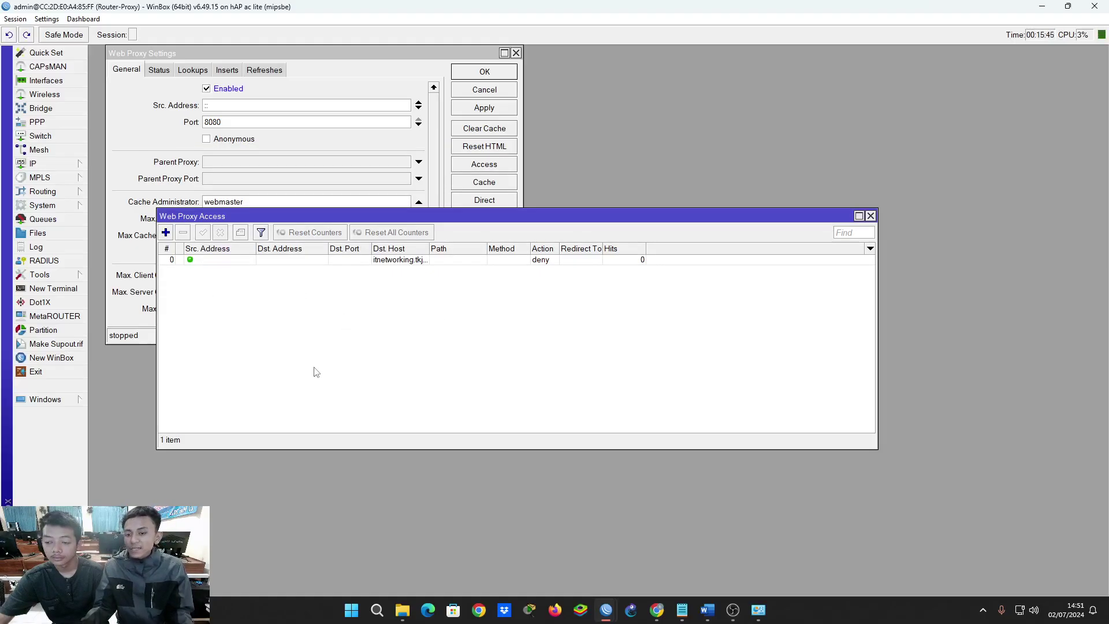
- Start a new firewall NAT rule with chain dstnat, protocol 6 (tcp) and destination port 80
left_click(80, 167)
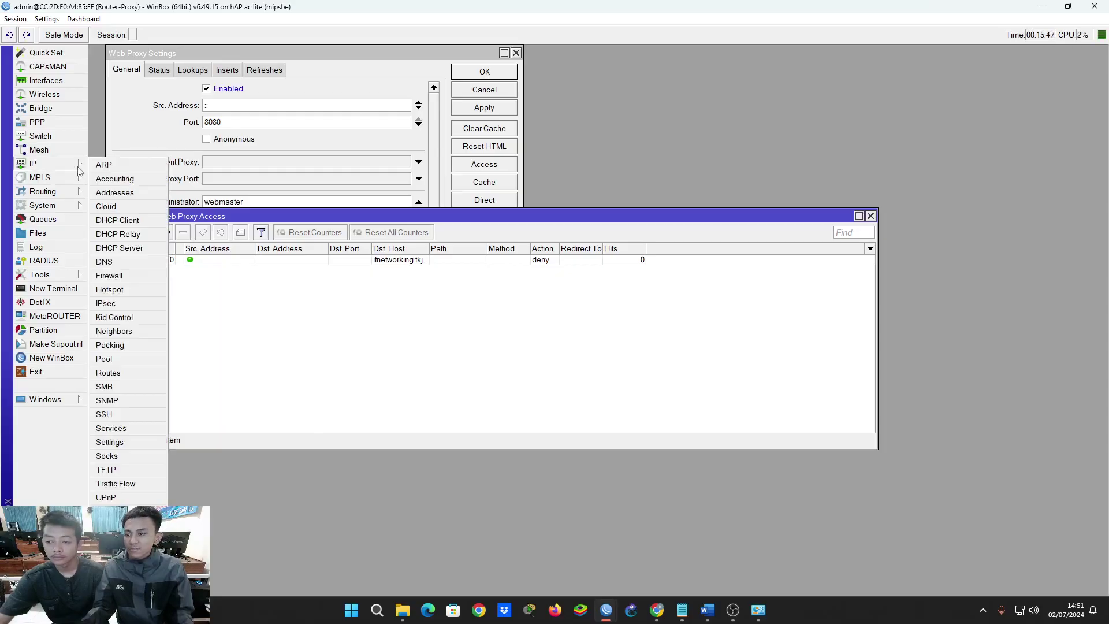
left_click(127, 276)
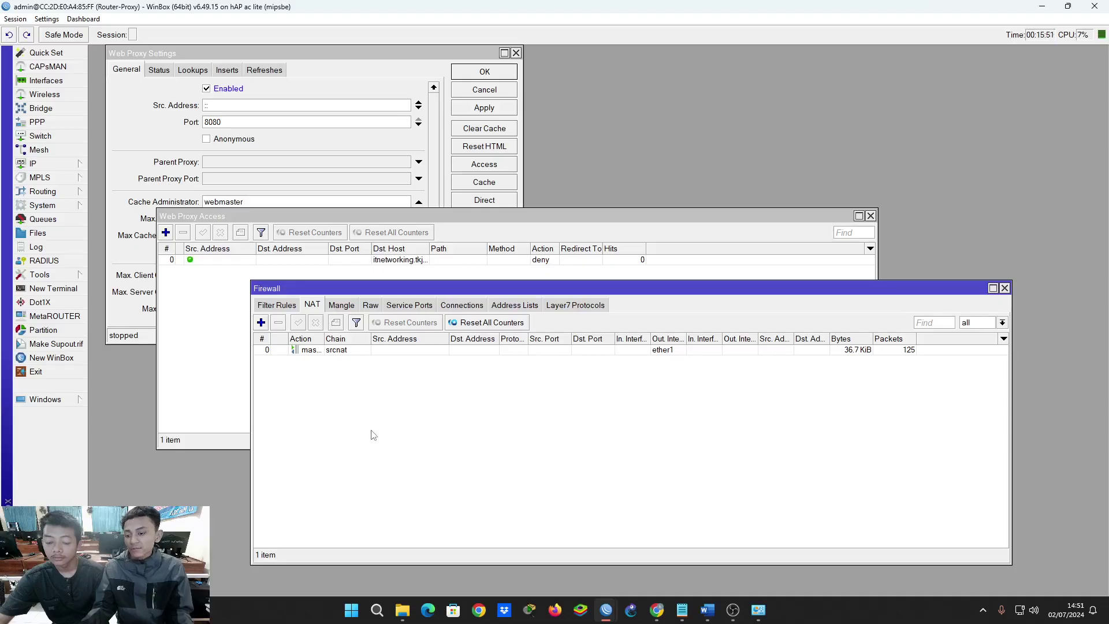
left_click(260, 323)
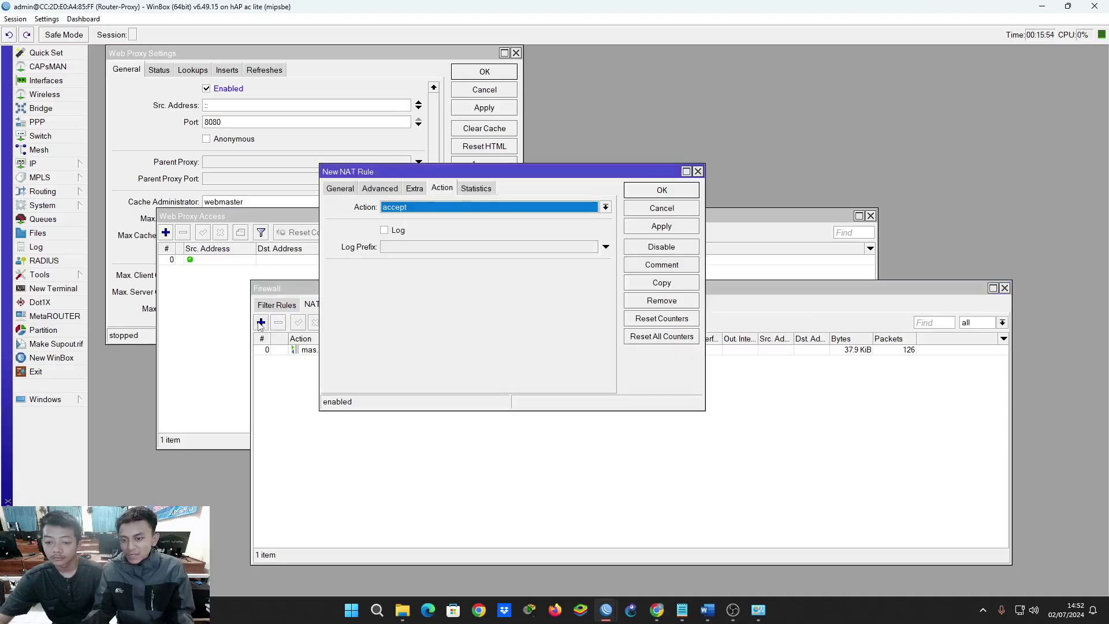
left_click(341, 189)
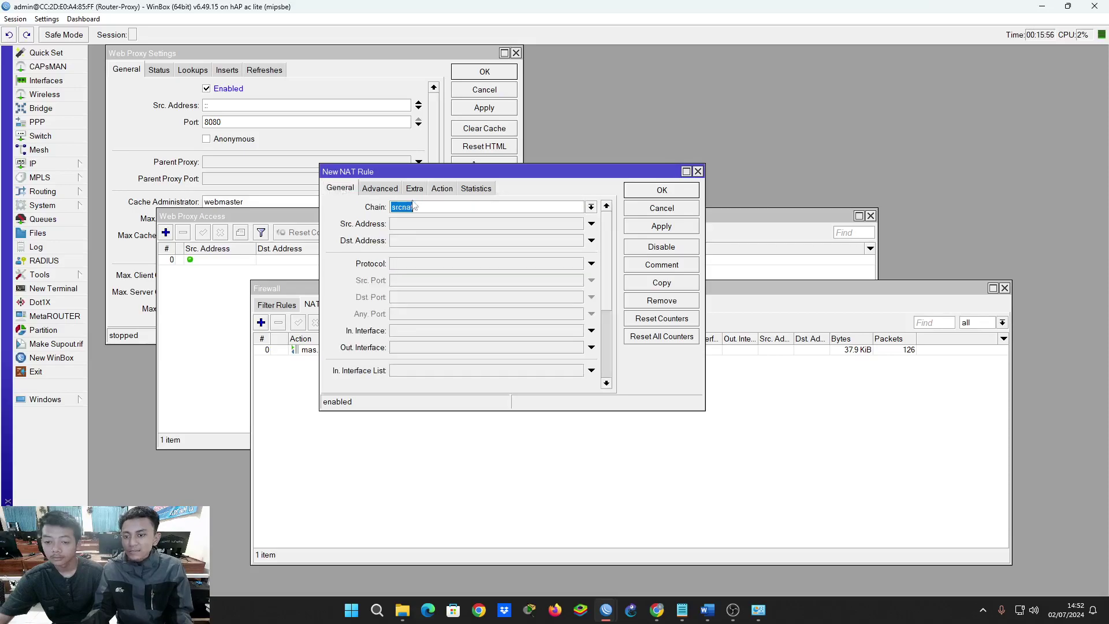
left_click(592, 207)
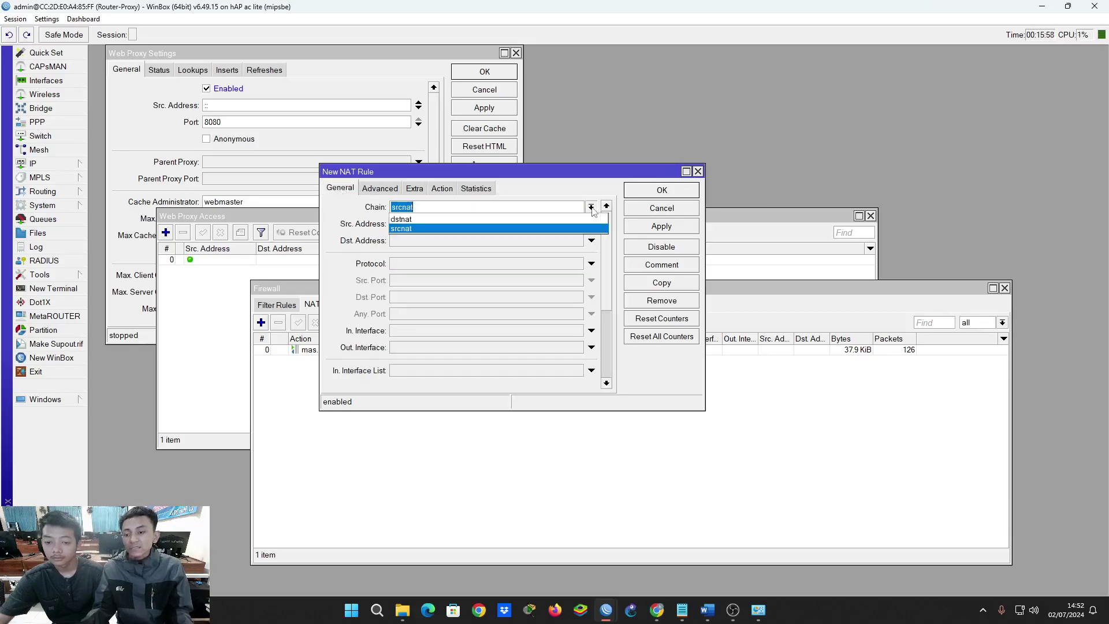
left_click(548, 219)
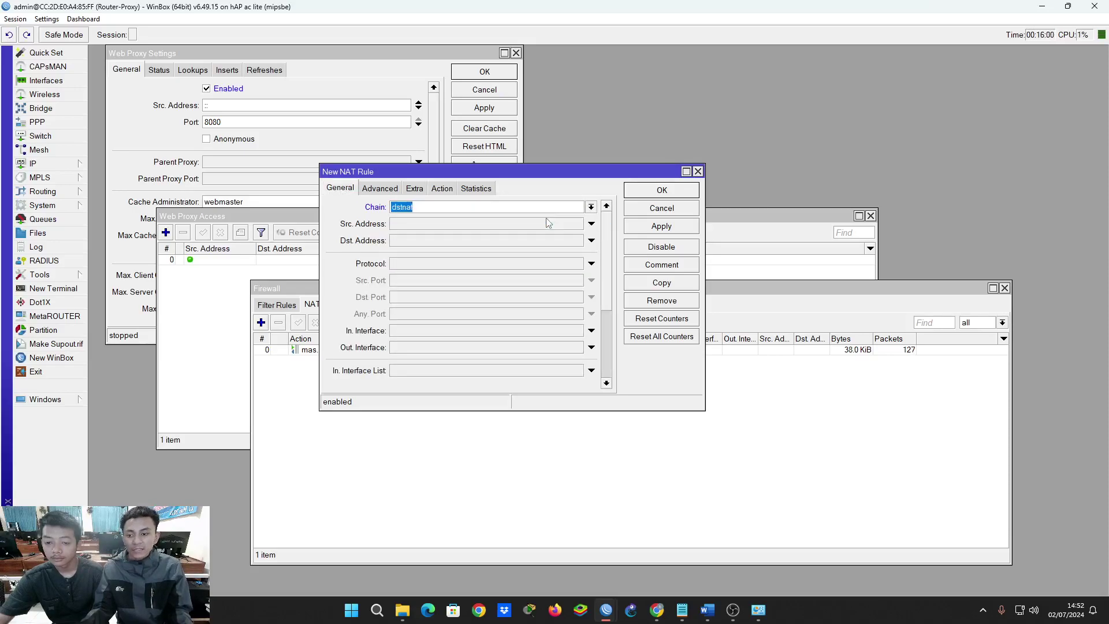
left_click(414, 265)
left_click(417, 299)
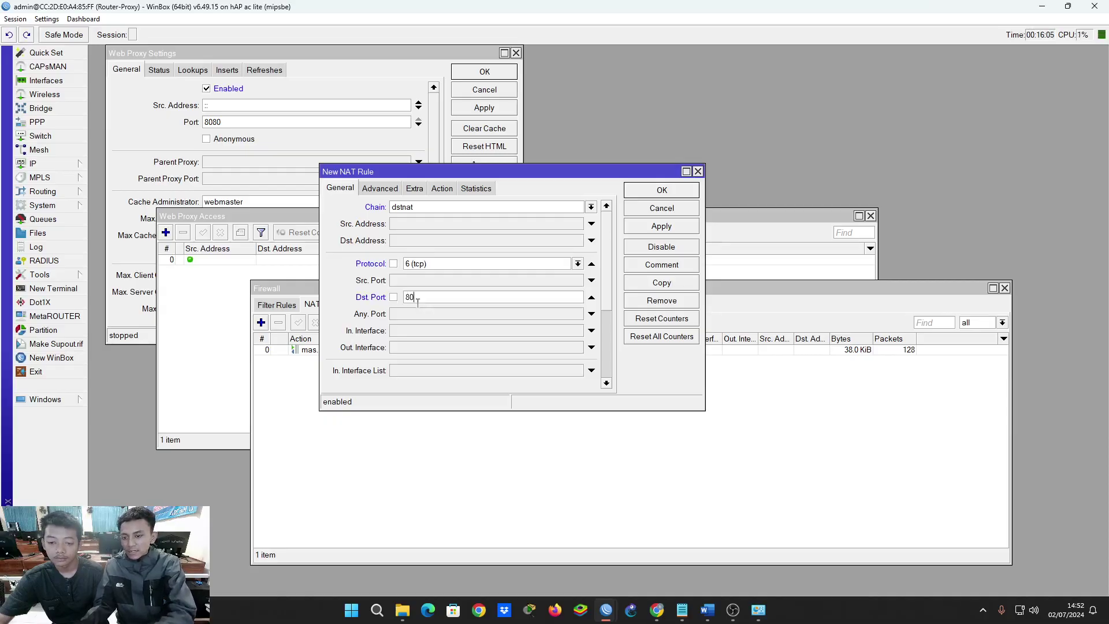
type("80")
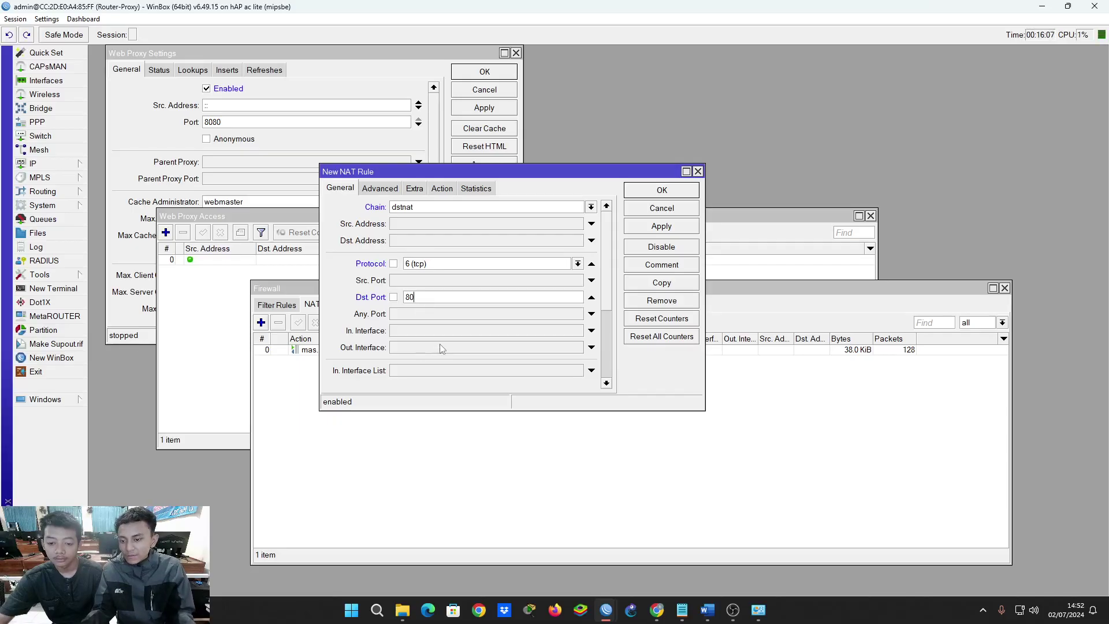
- Set the new NAT rule's incoming interface to ether2
scroll(434, 315, "down", 2)
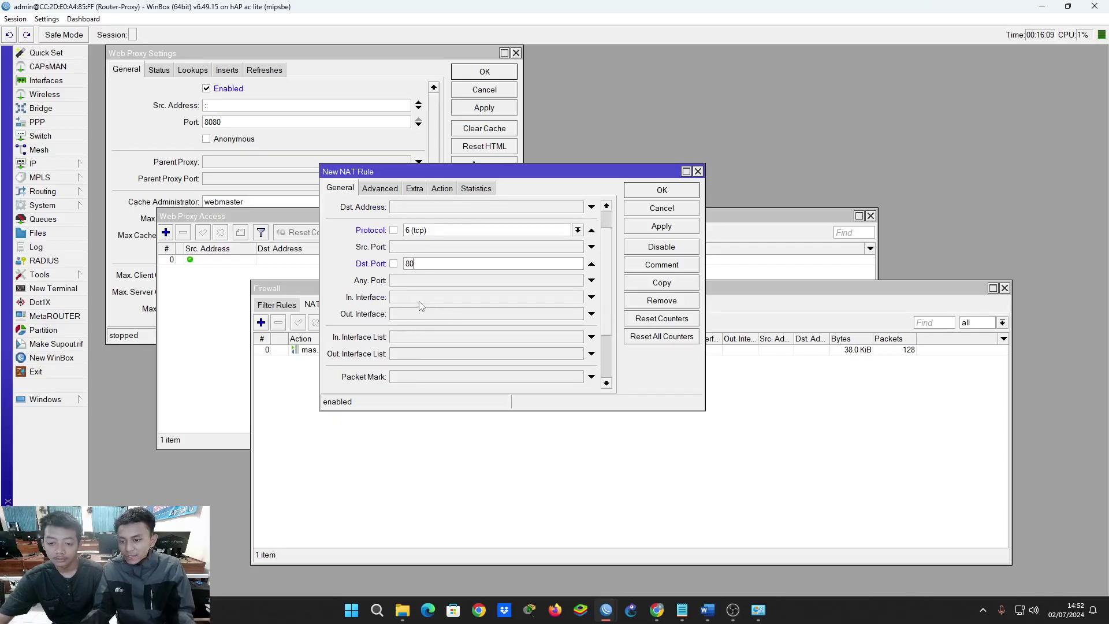
left_click(417, 301)
left_click(457, 300)
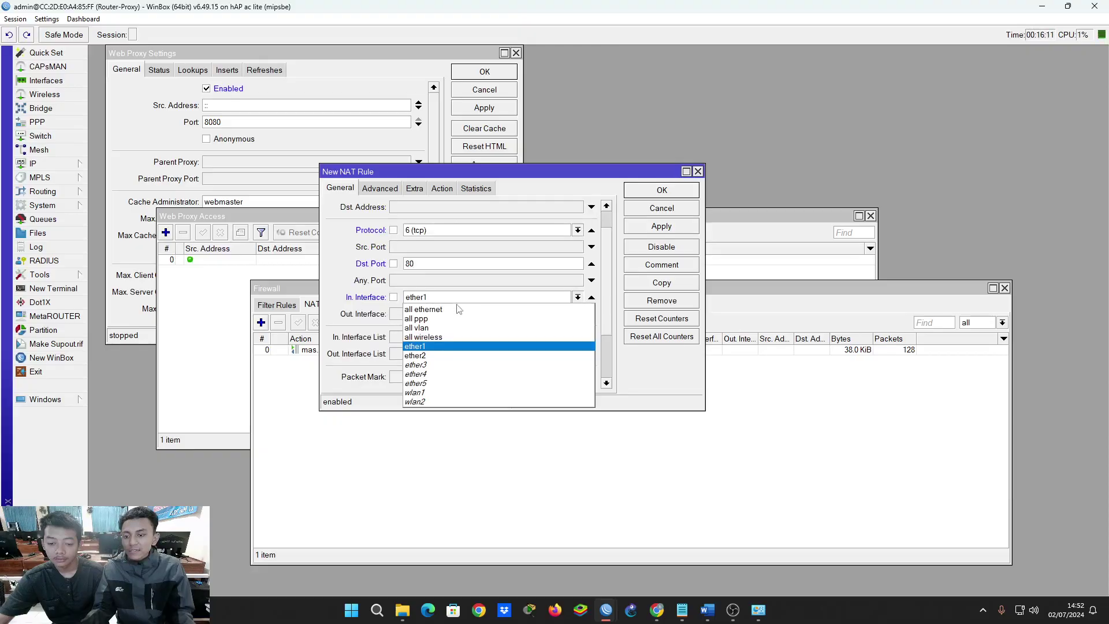
left_click(448, 356)
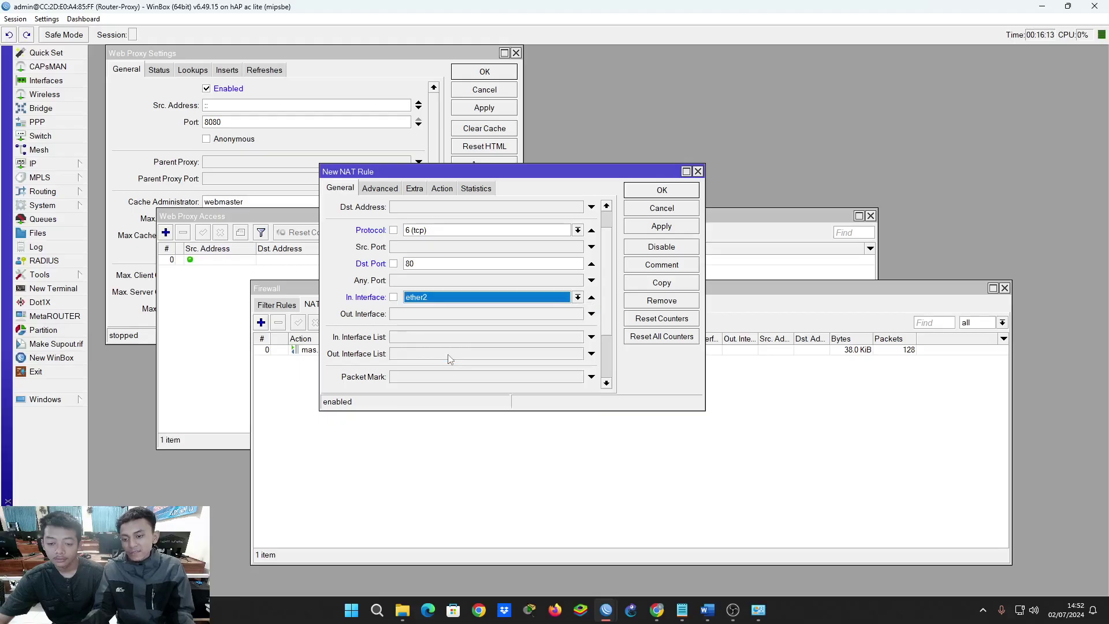
scroll(449, 360, "up", 2)
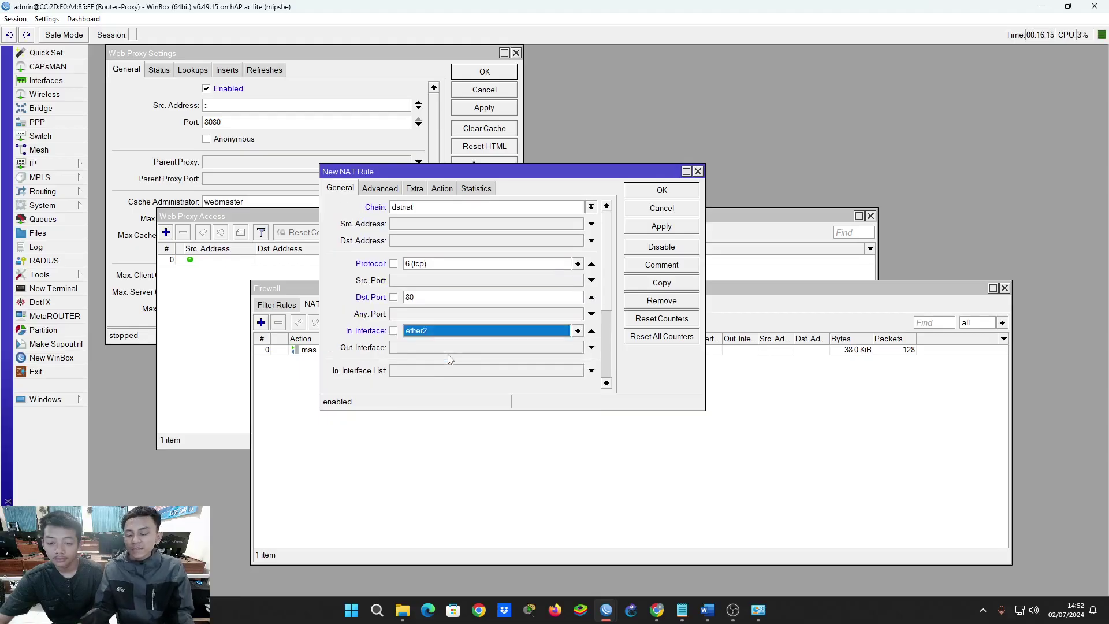
- Set the NAT rule's action to redirect to port 8080 and save the rule
left_click(443, 189)
left_click(449, 210)
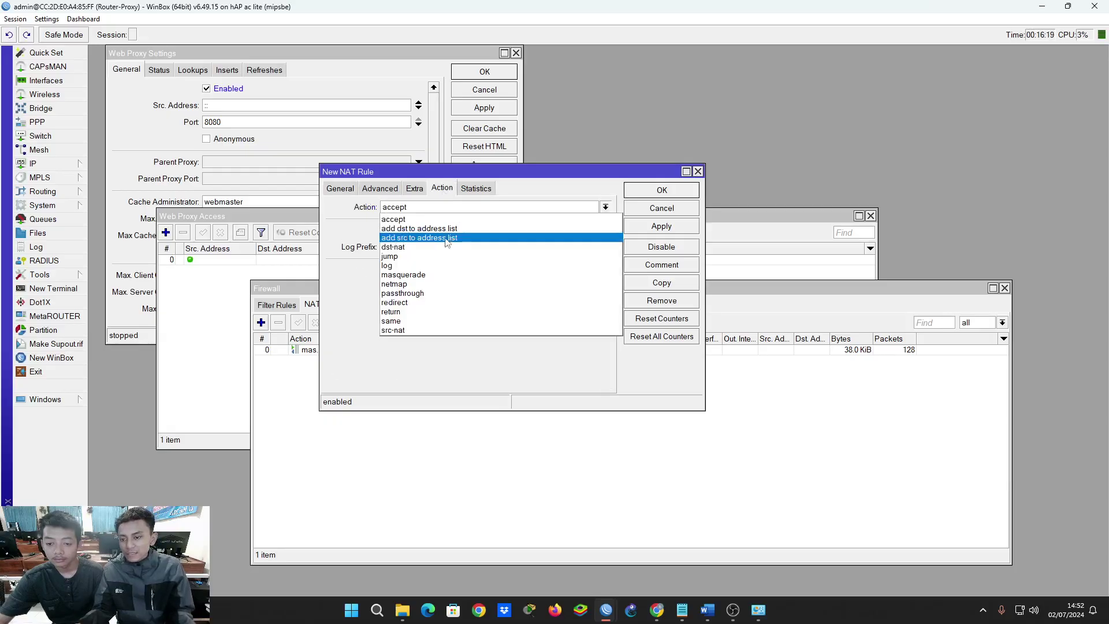
left_click(439, 302)
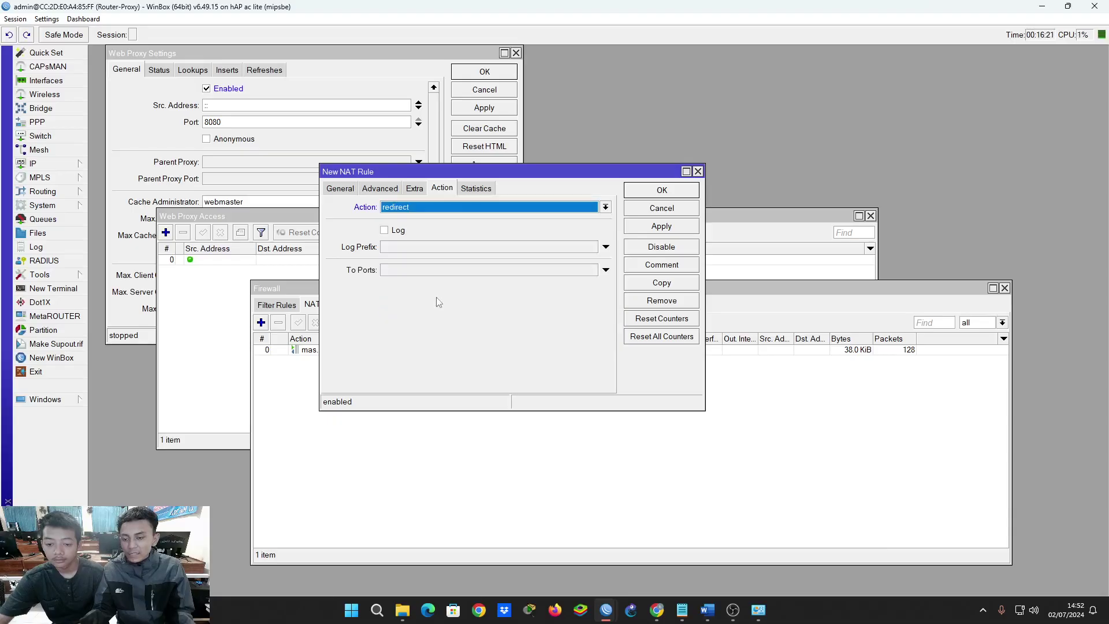
left_click(434, 270)
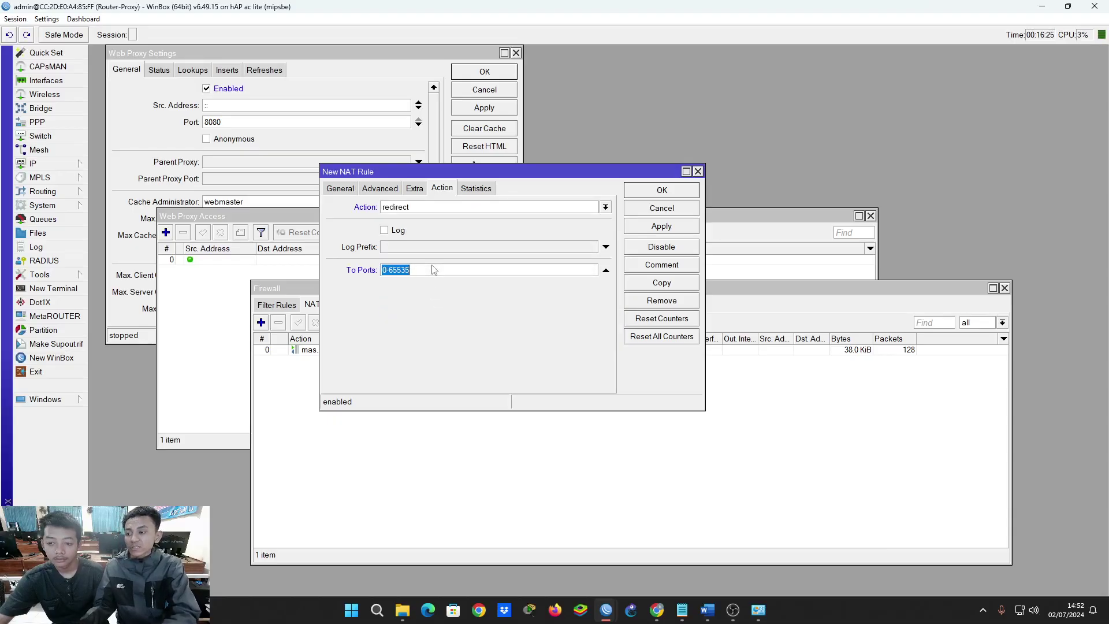
type("8080")
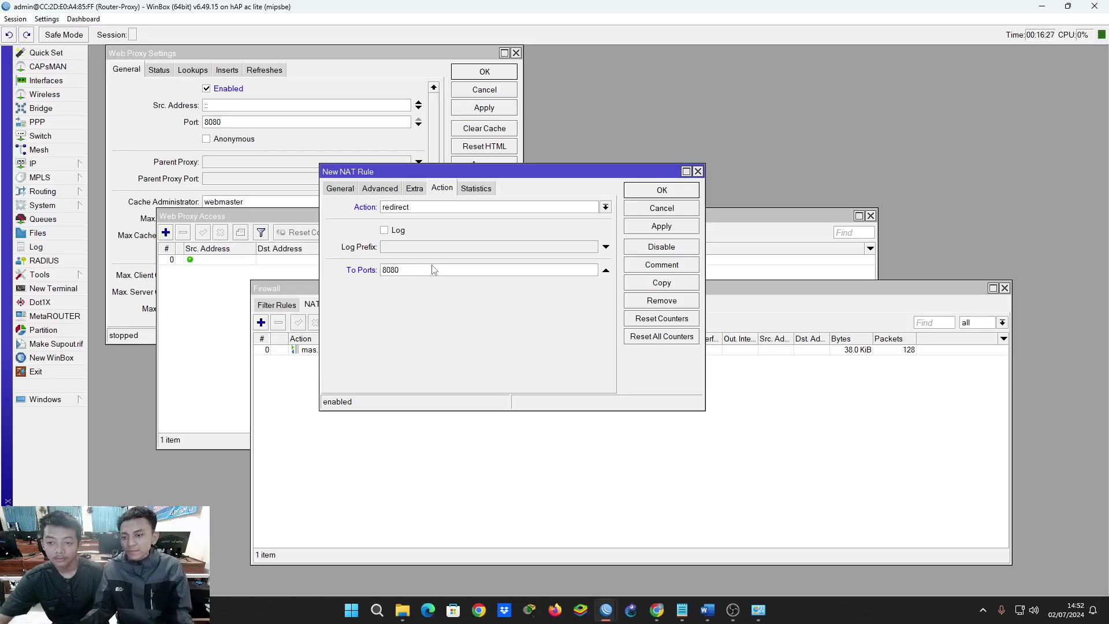
left_click(662, 190)
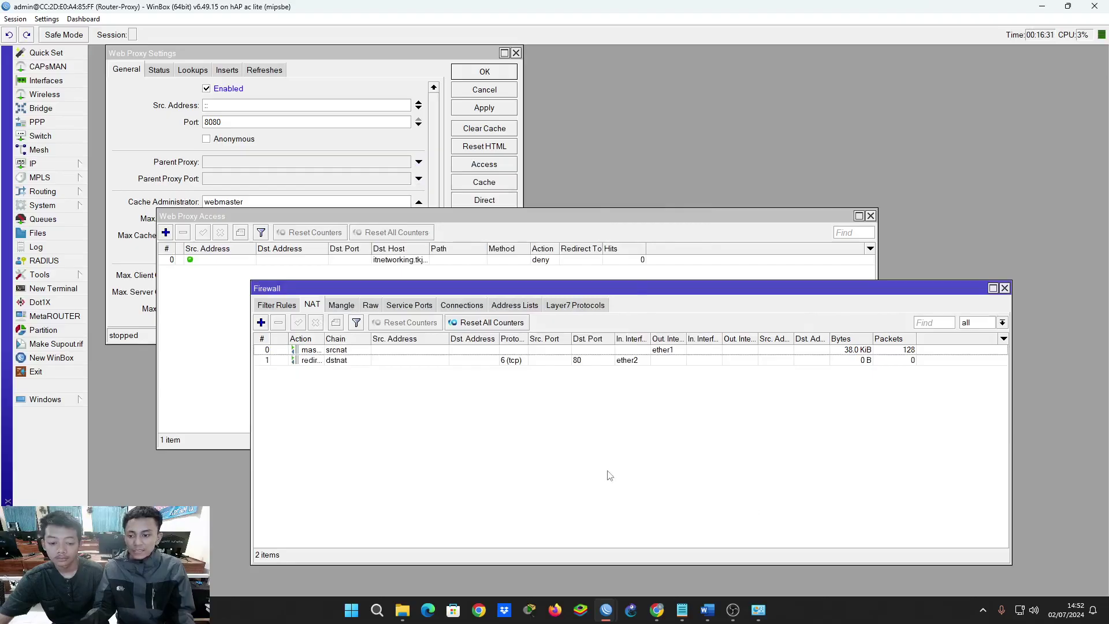
- Switch to Chrome and load itnetworking.tkj1.site in a new tab to test the proxy block
left_click(657, 609)
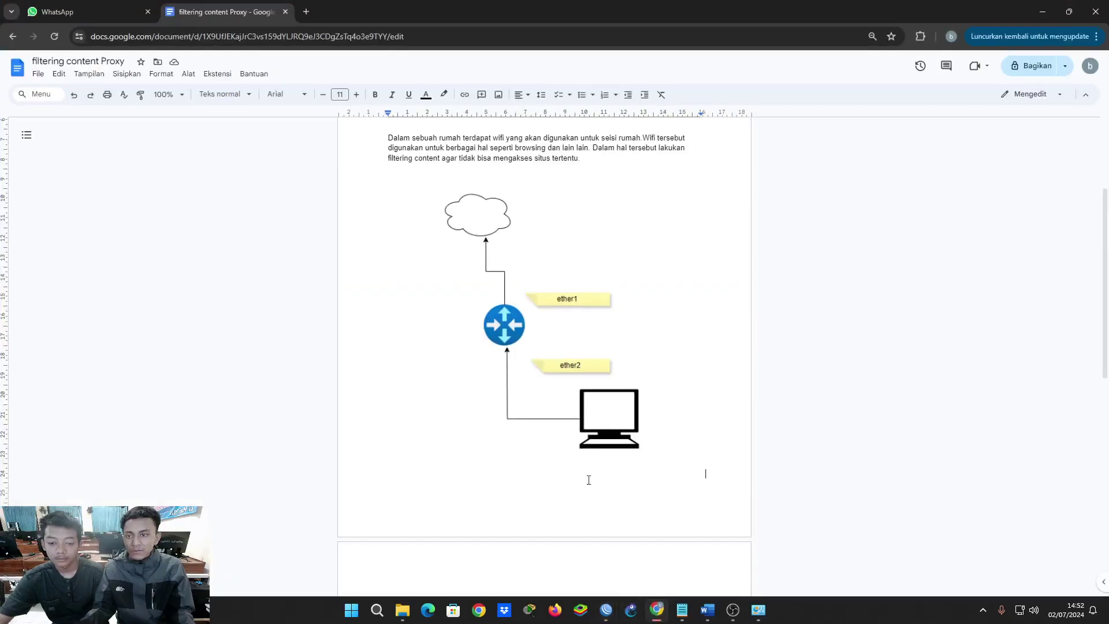
left_click(306, 11)
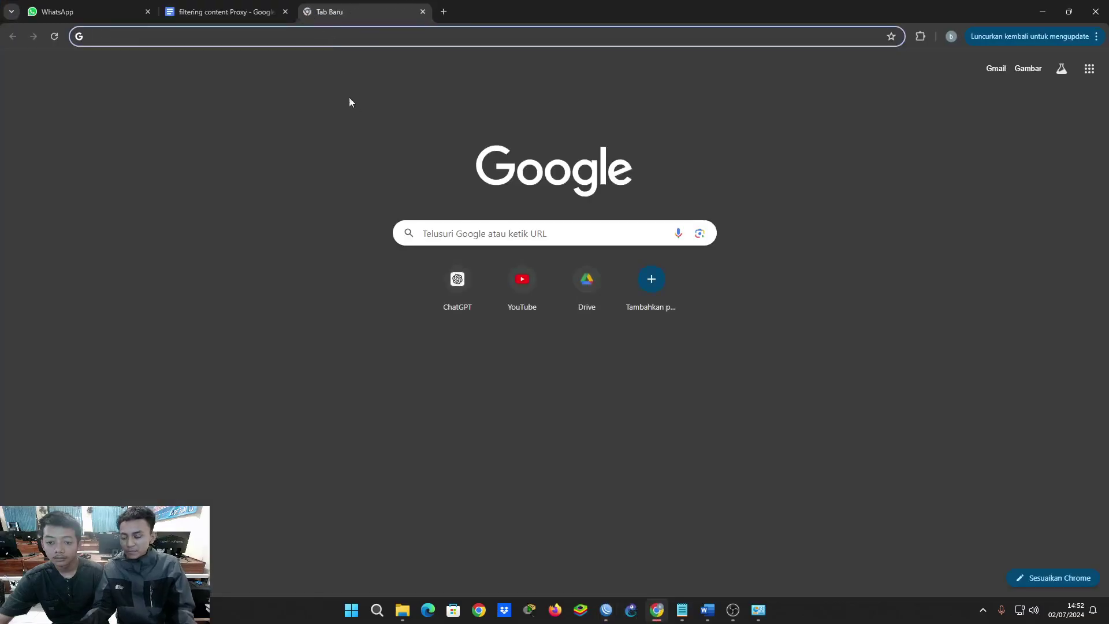
type("itnetwo")
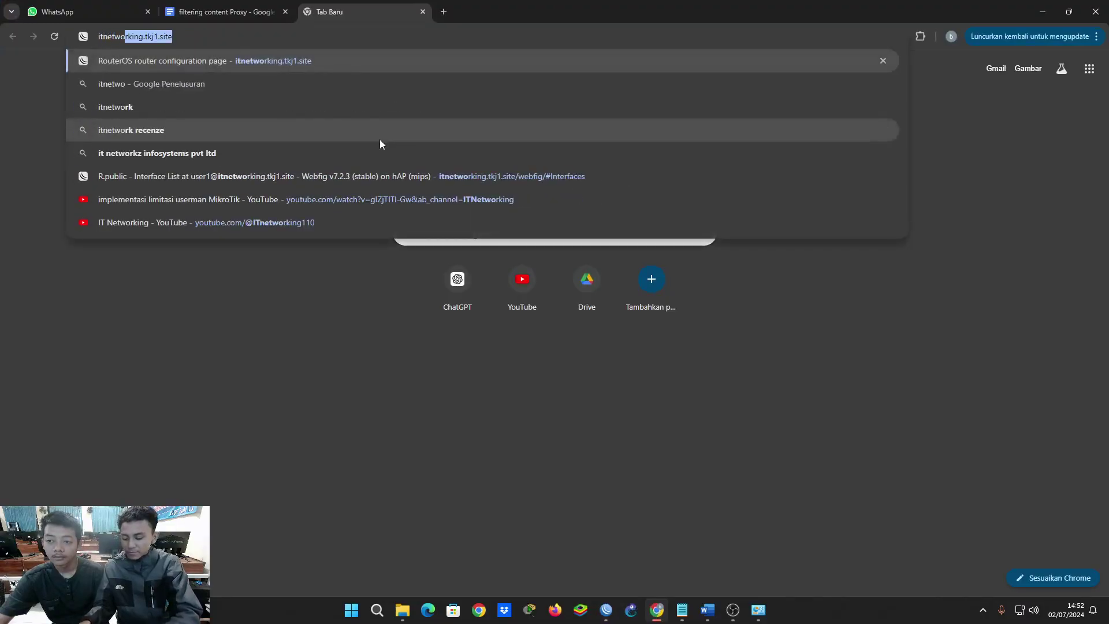
type("rk")
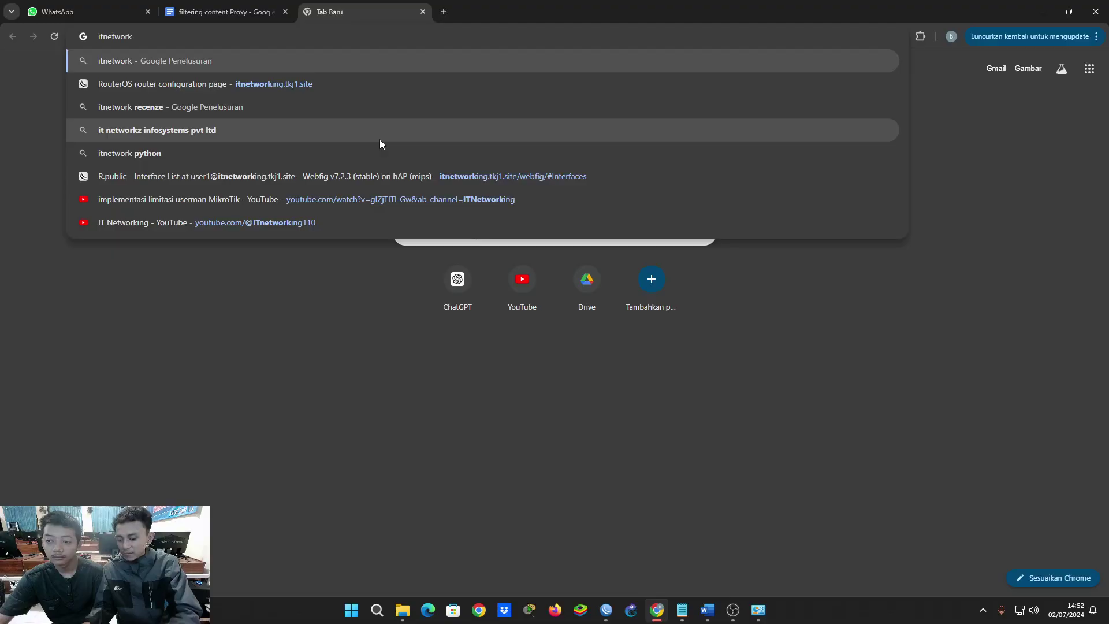
type("ing.")
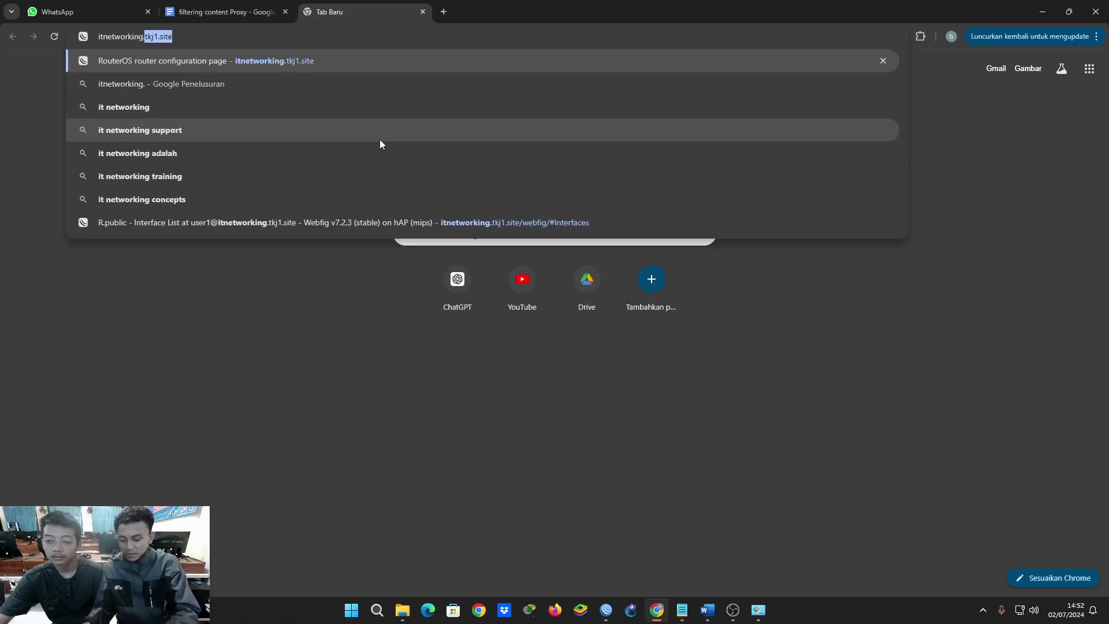
type("tkj1.site")
key("Return")
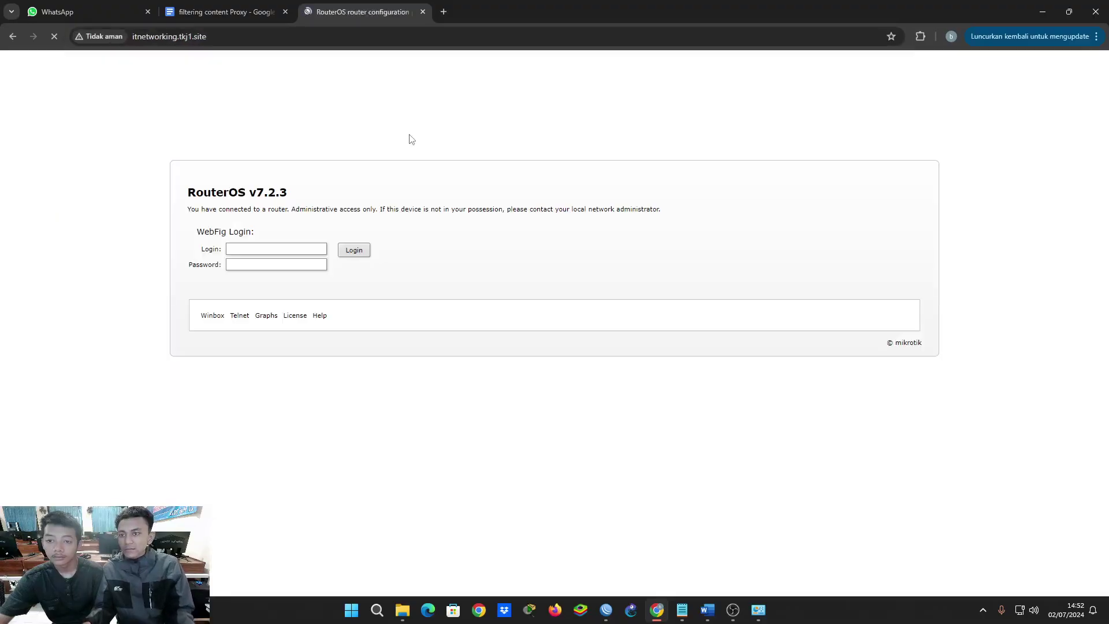
- Open another blank browser tab and switch back to WinBox to check the firewall NAT rules
left_click(443, 13)
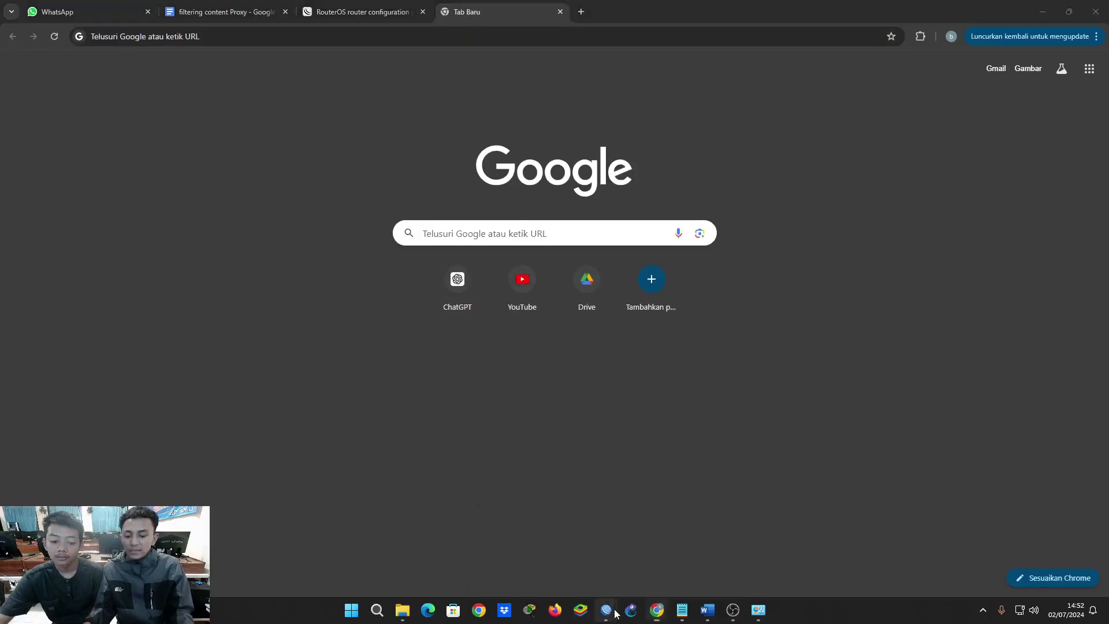
mouse_move(613, 612)
left_click(664, 549)
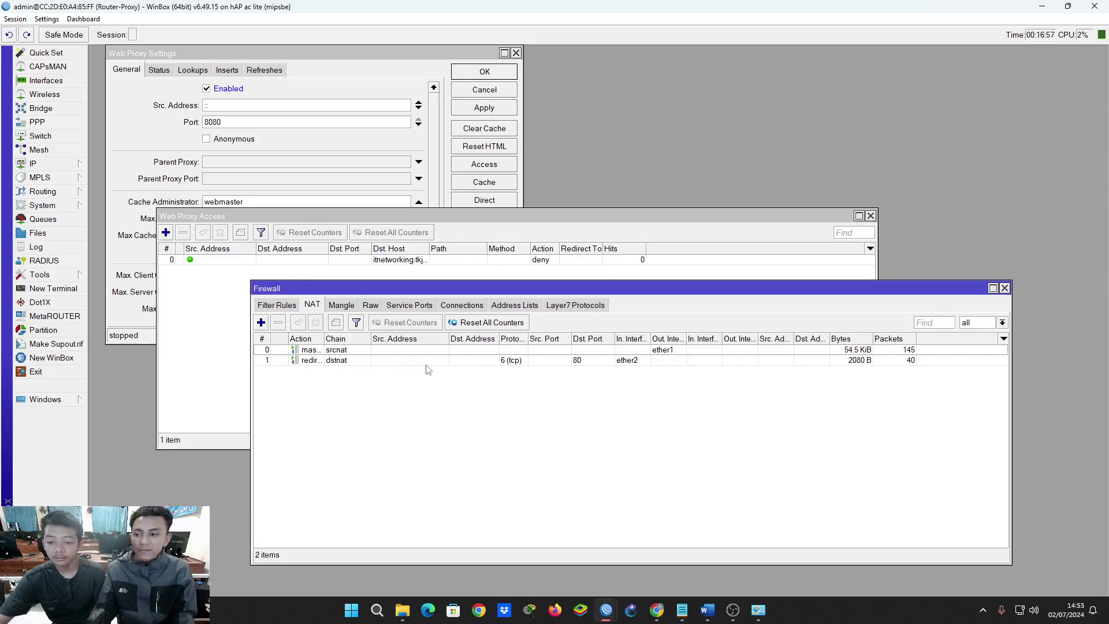
left_click(69, 165)
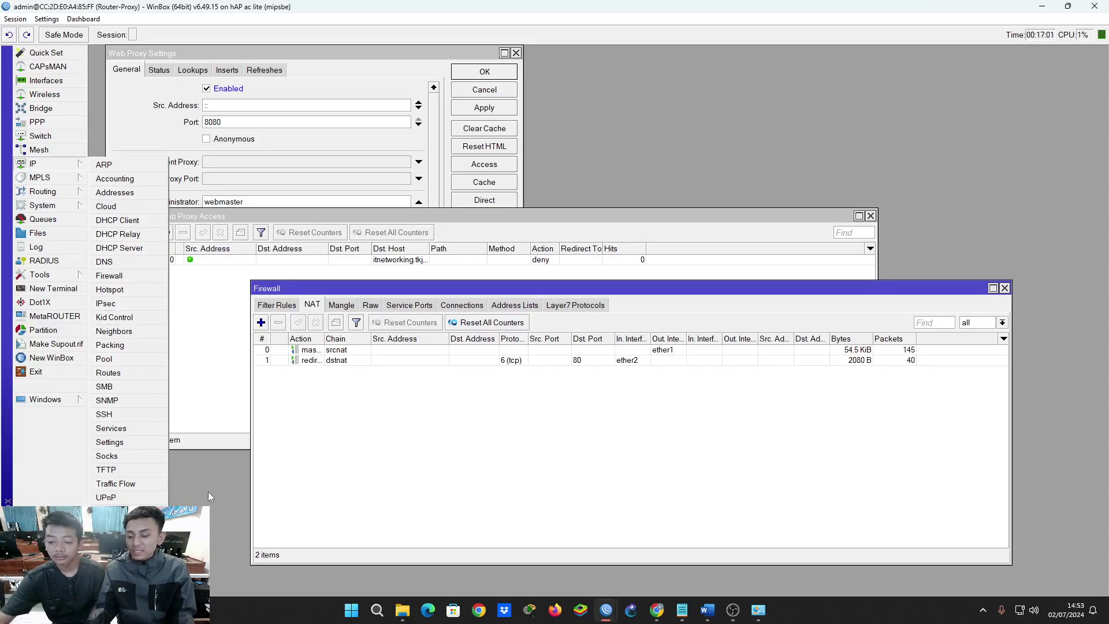
left_click(404, 423)
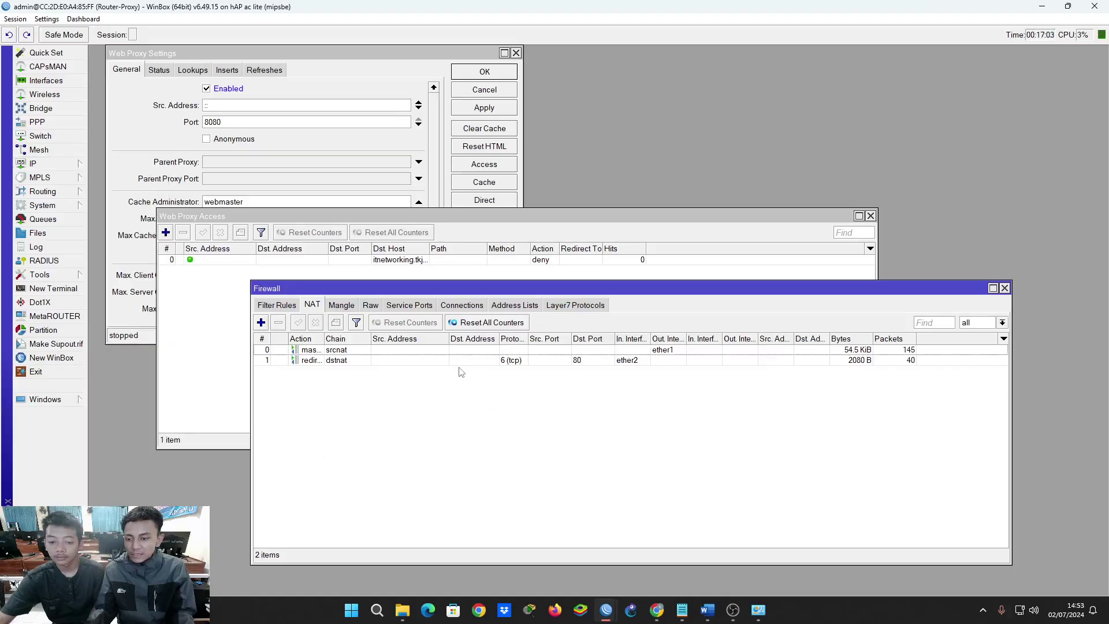
- Set the port 80 redirect NAT rule's destination ports to 80,443 and source address to 192.168.10.0/24, and save it
double_click(432, 360)
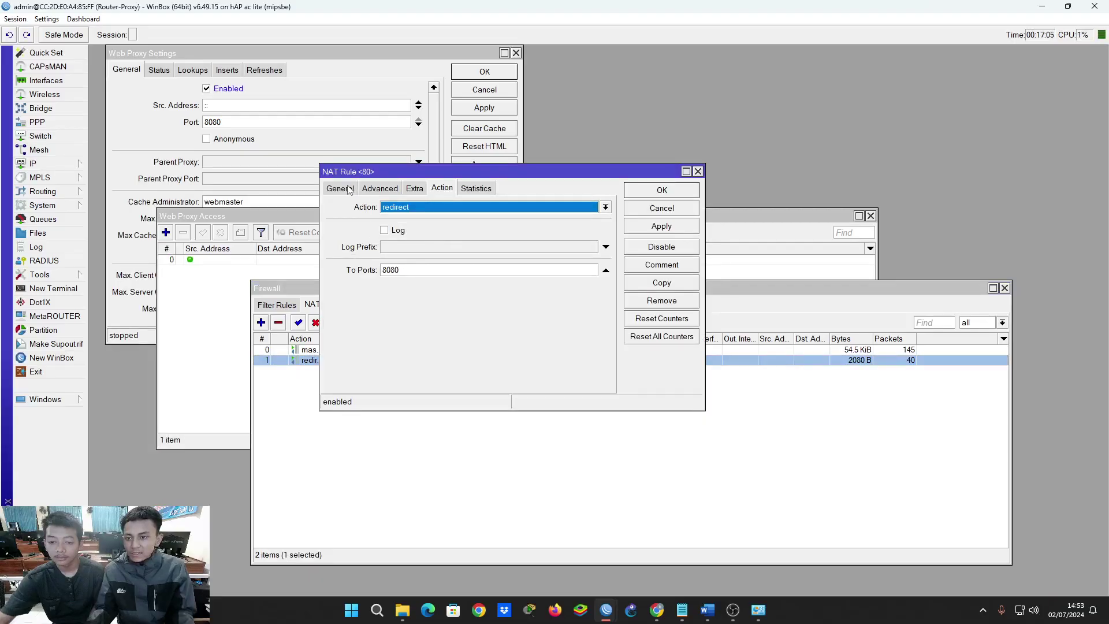
left_click(350, 190)
left_click(435, 296)
type(",443")
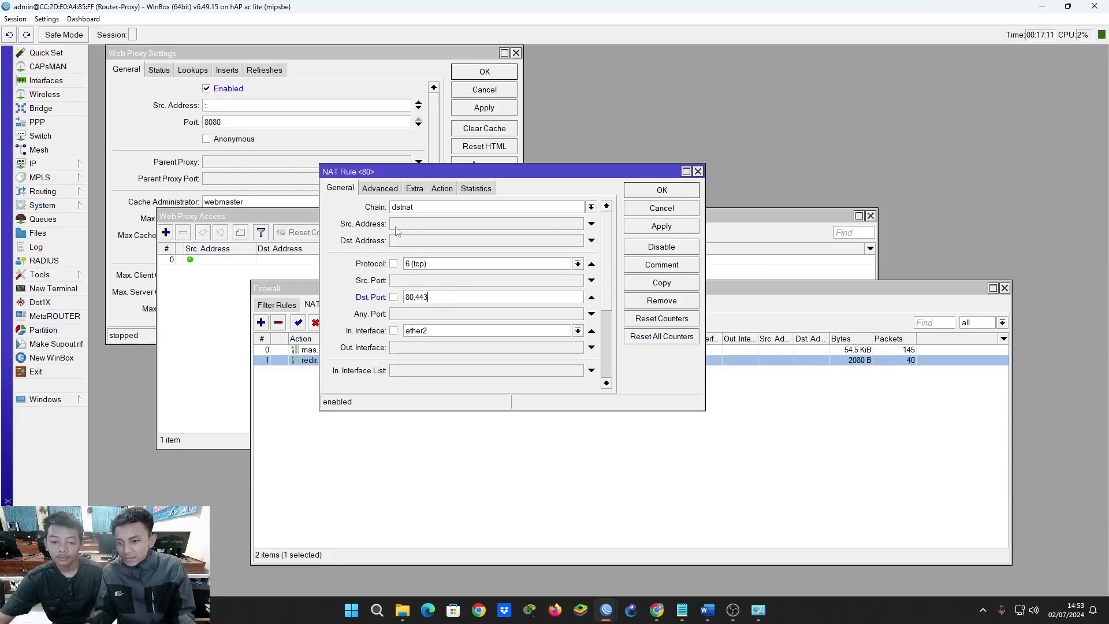
left_click(439, 225)
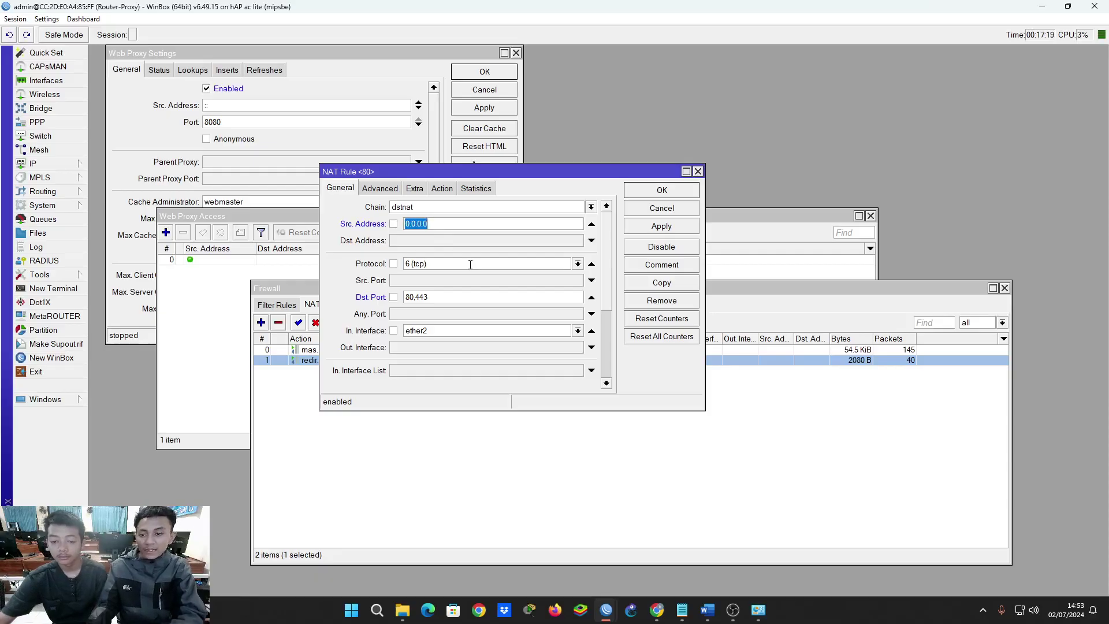
type("192.168.10.0/24")
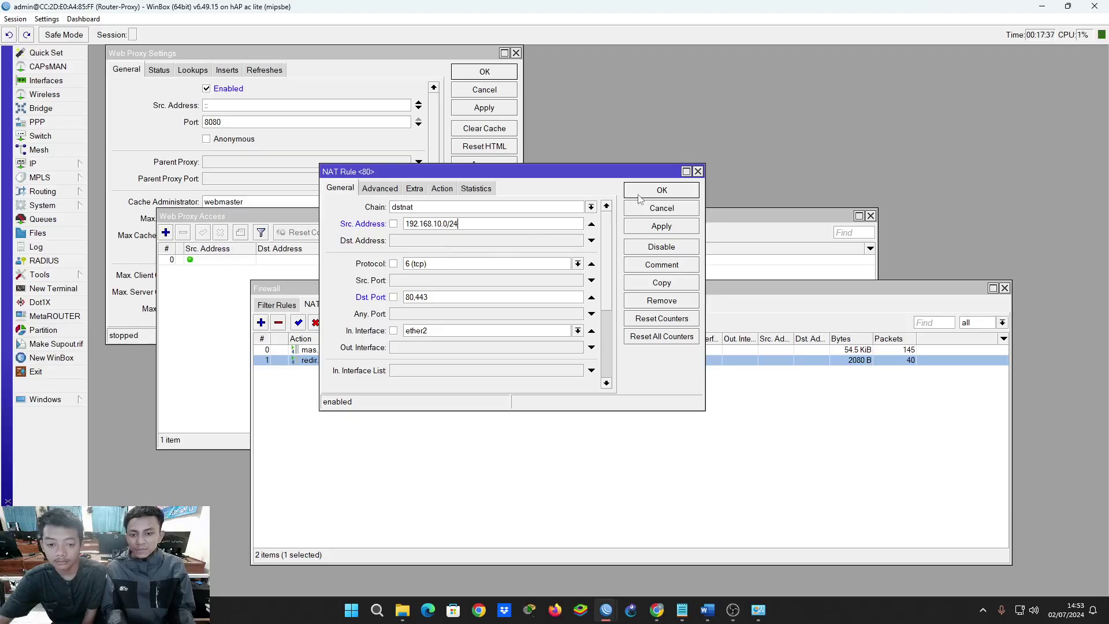
left_click(662, 190)
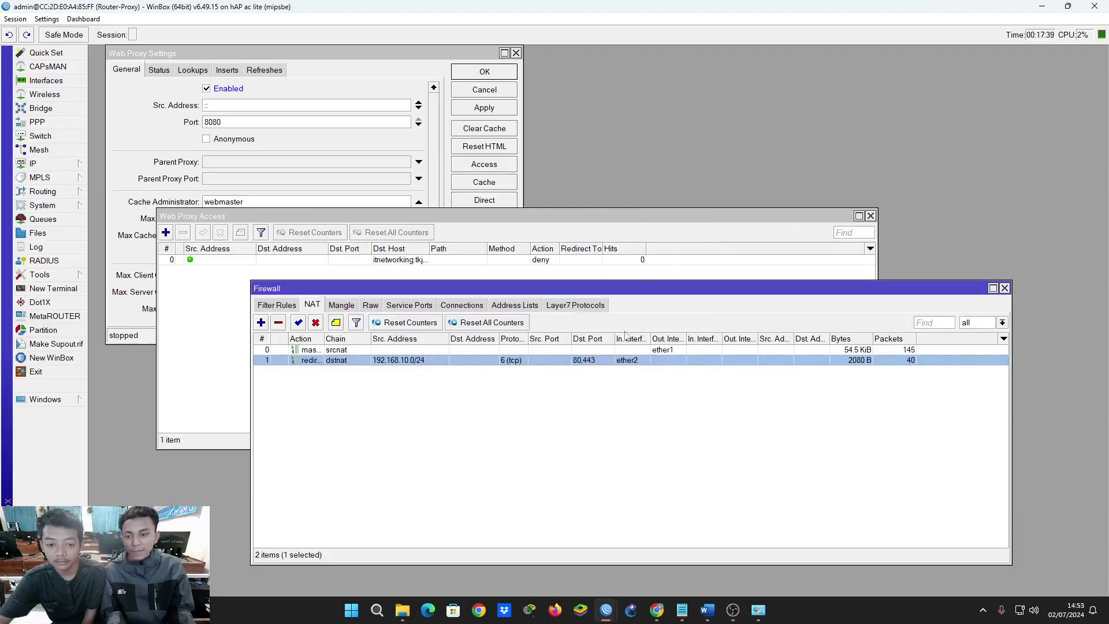
left_click(611, 442)
- Switch to Chrome, load itnetworking.tkj1.site to retest the proxy block, and close both RouterOS tabs
left_click(671, 619)
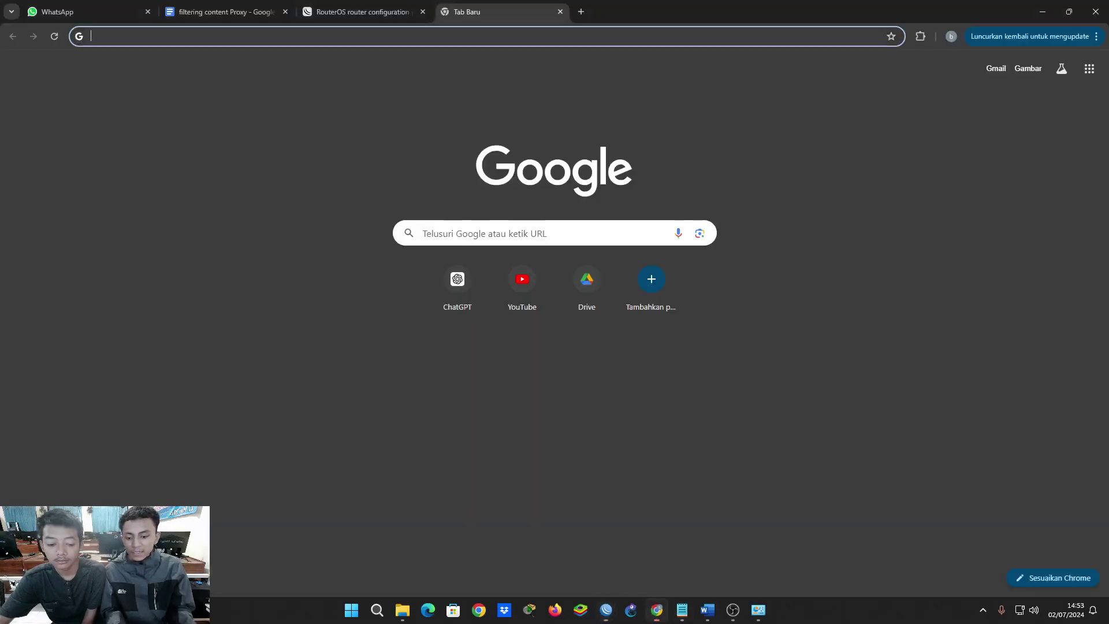
left_click(303, 42)
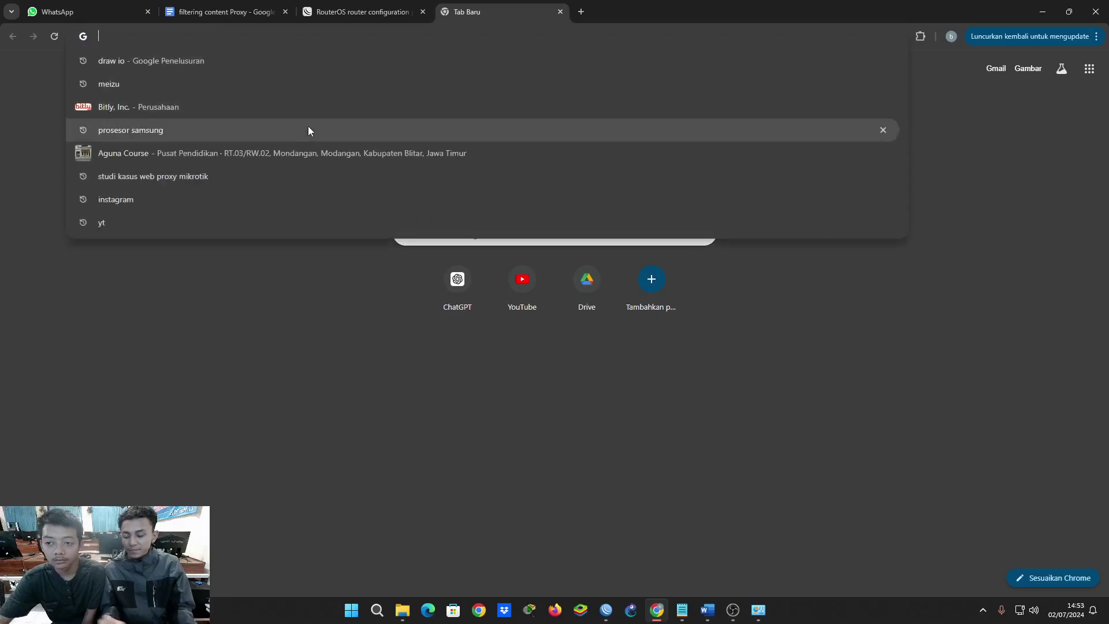
type("it")
key("Return")
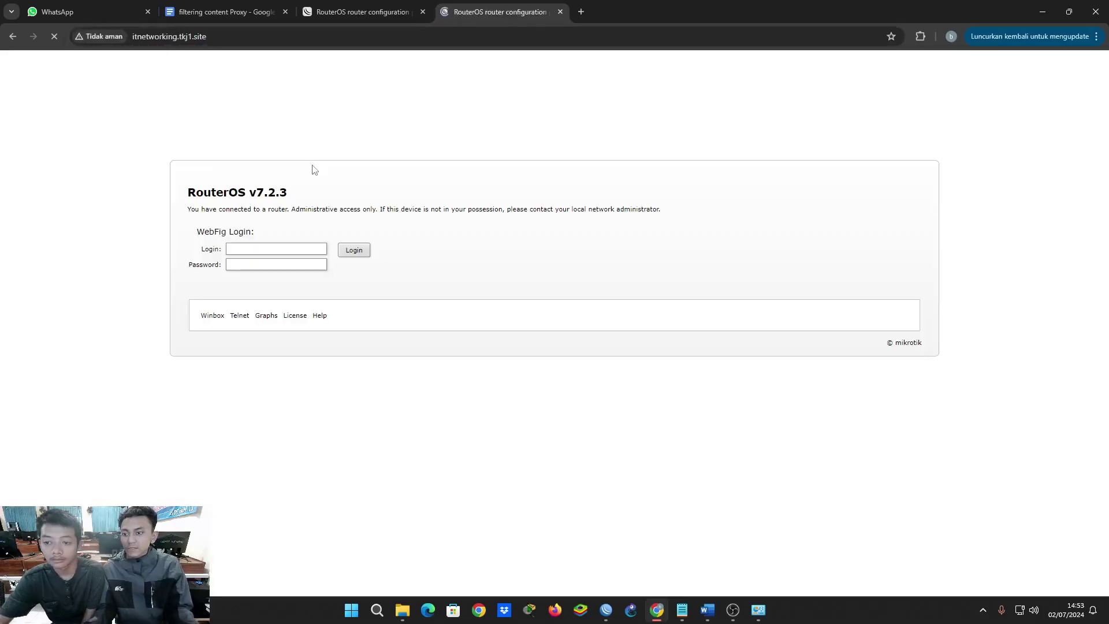
left_click(560, 13)
left_click(422, 12)
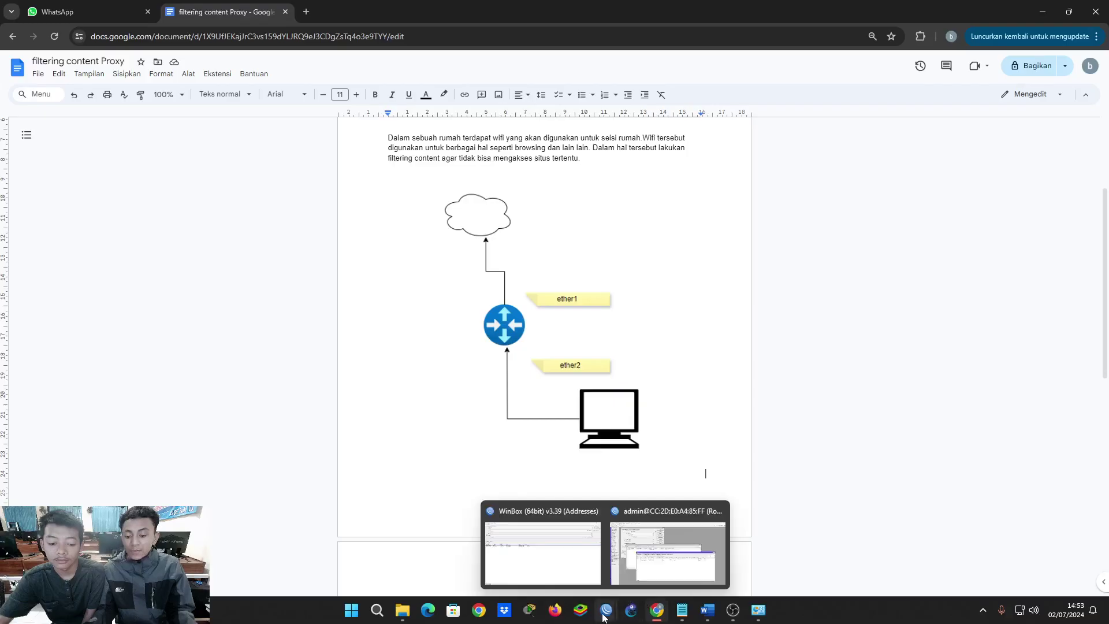
- Switch back to WinBox, clear the web proxy's Enabled option without applying it, and return to the firewall NAT rules
left_click(586, 529)
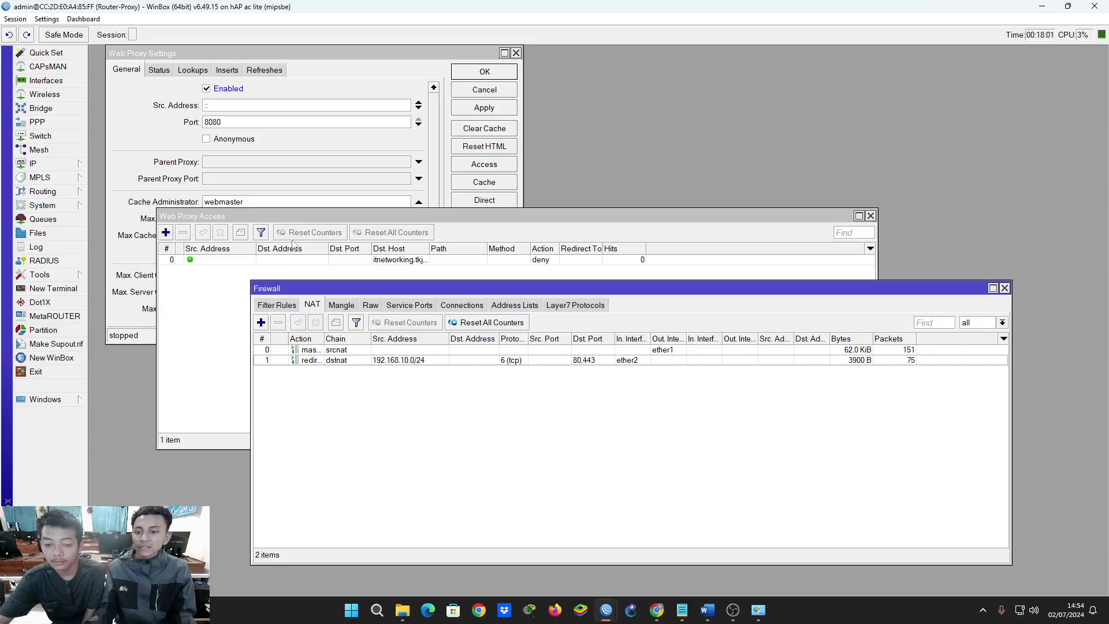
left_click(336, 93)
left_click(502, 441)
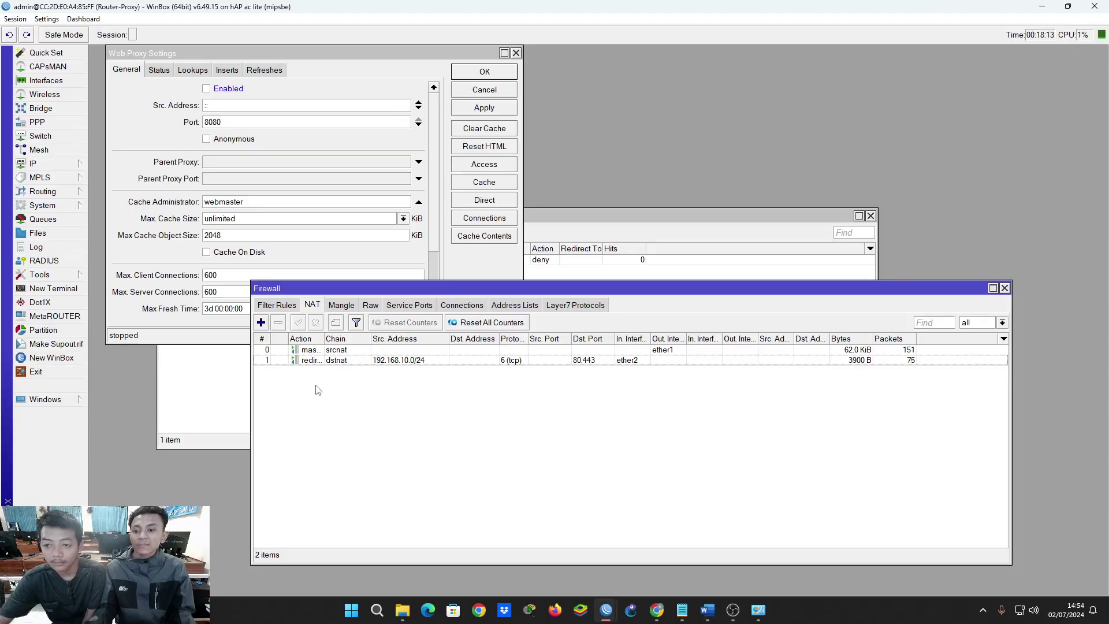
- Start a new NAT rule with chain dstnat and protocol 6 (tcp)
left_click(261, 323)
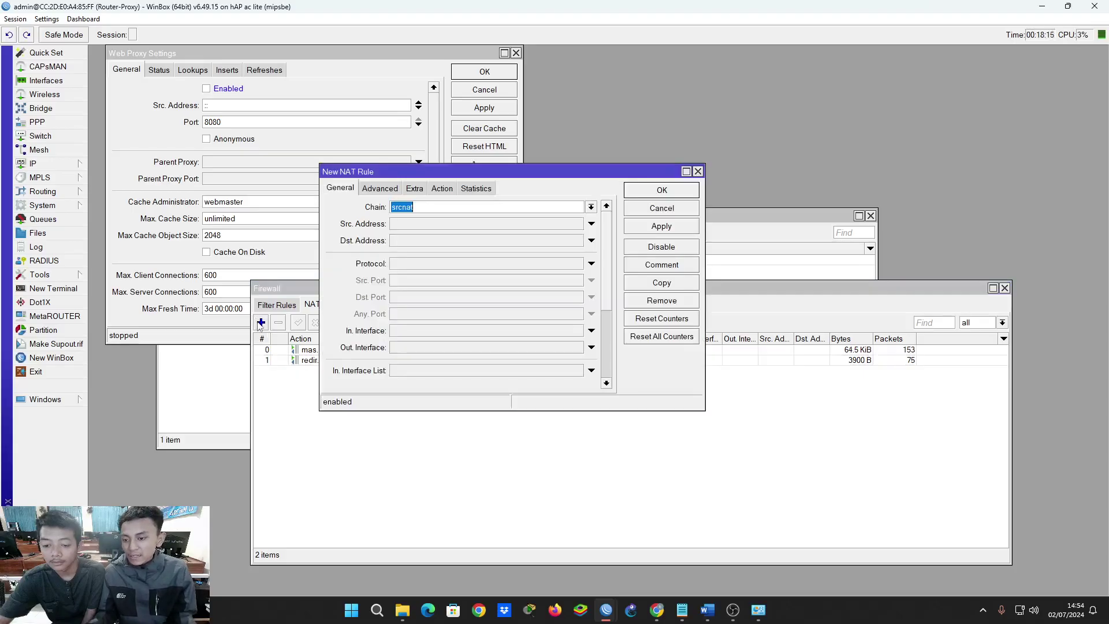
left_click(591, 208)
left_click(579, 221)
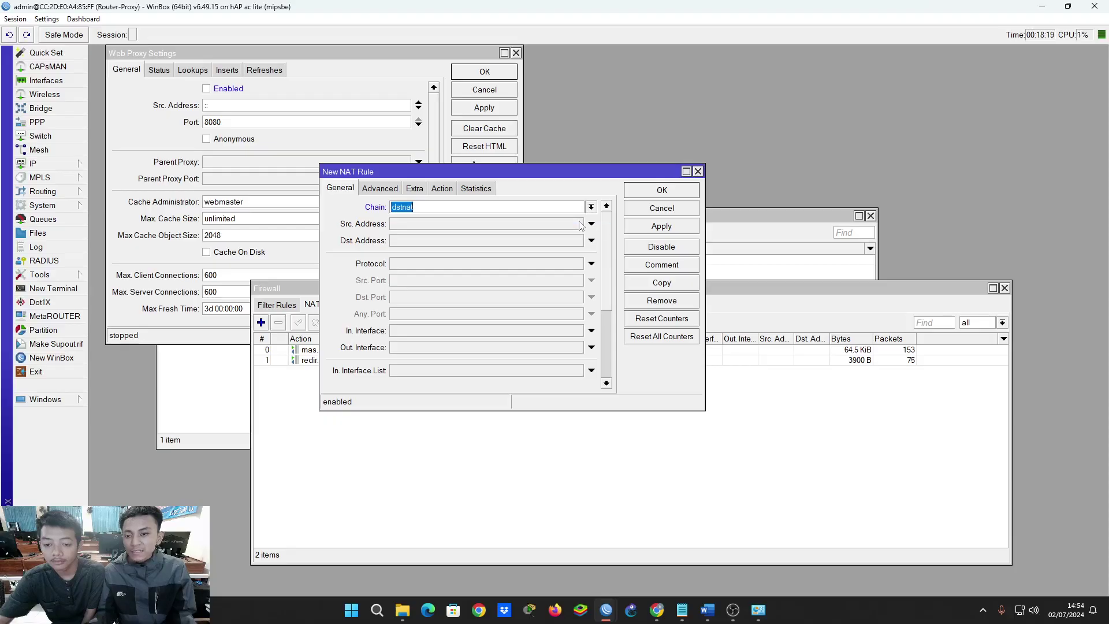
left_click(449, 264)
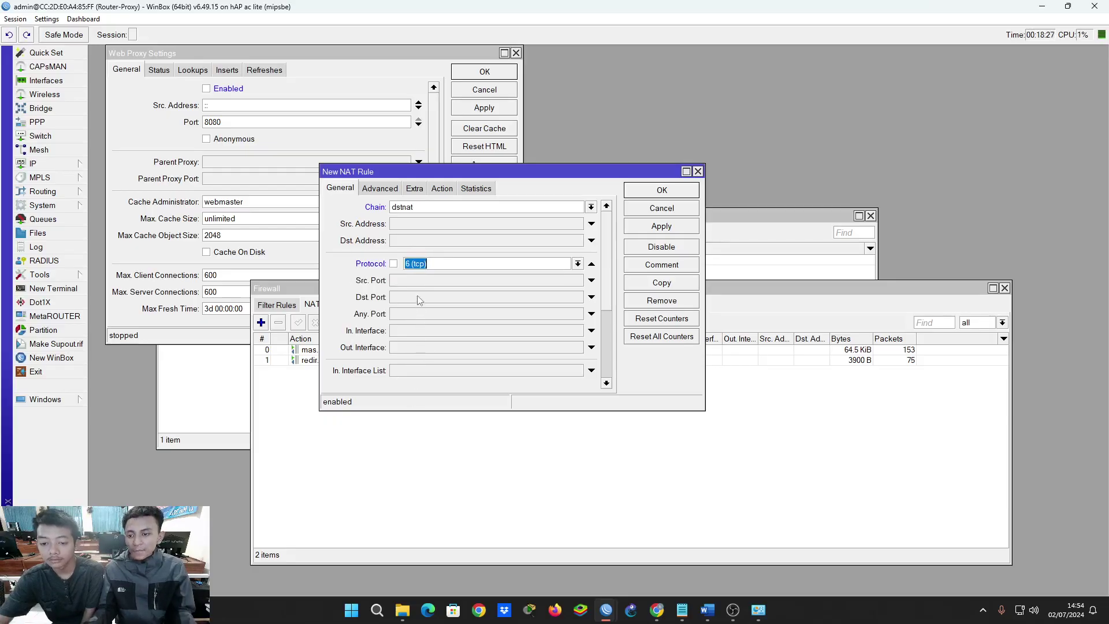
- Set the new NAT rule's incoming interface to wlan1 and its destination port to 80
left_click(460, 332)
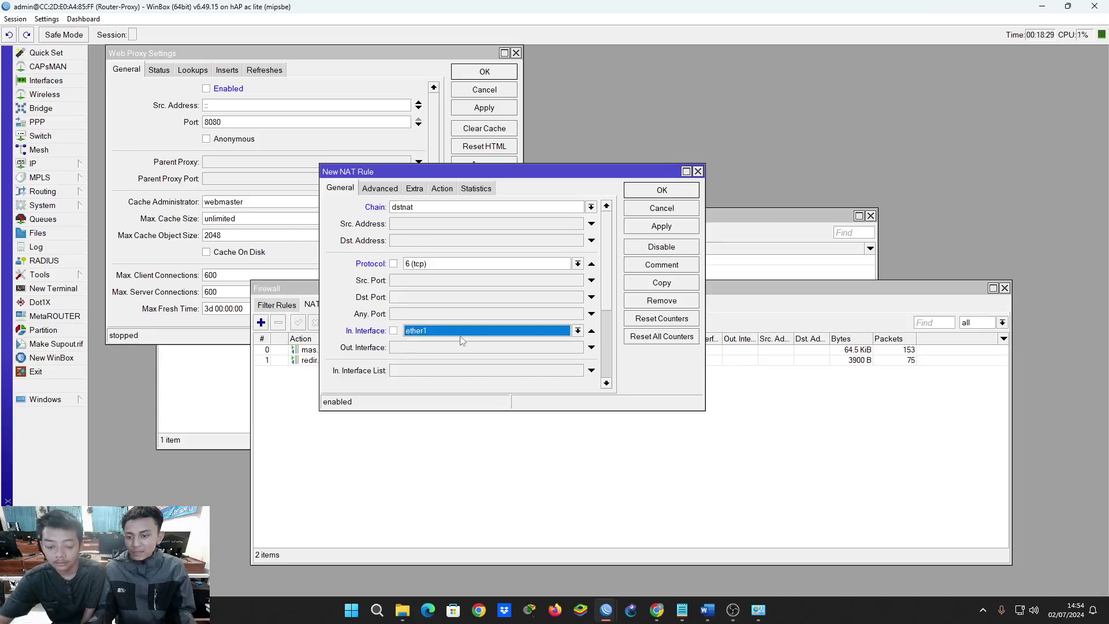
left_click(462, 332)
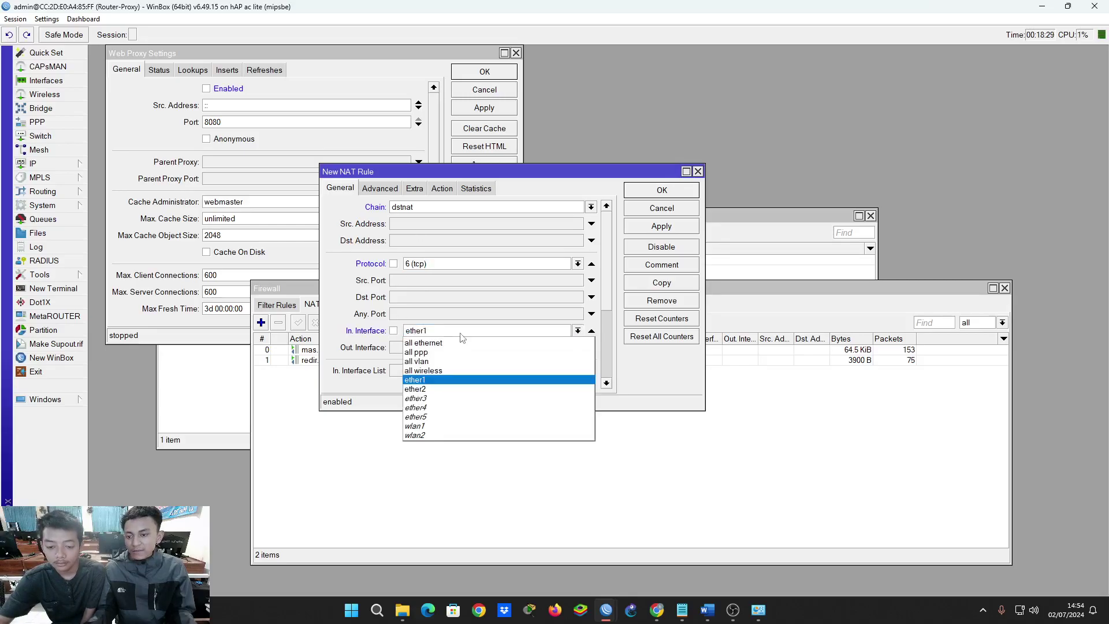
left_click(440, 427)
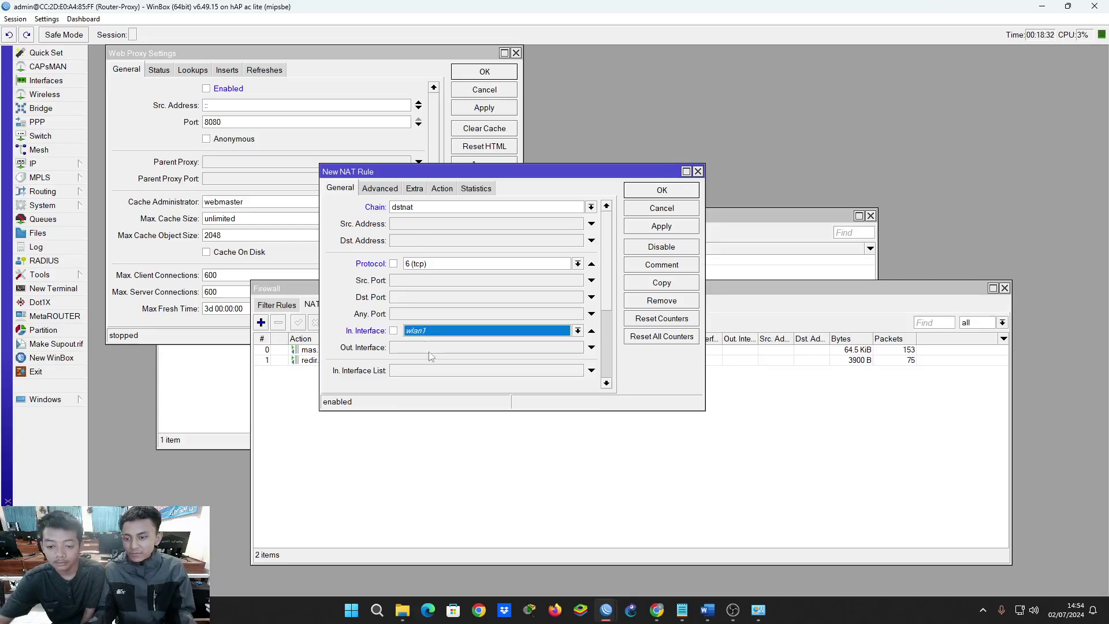
left_click(415, 298)
type("80")
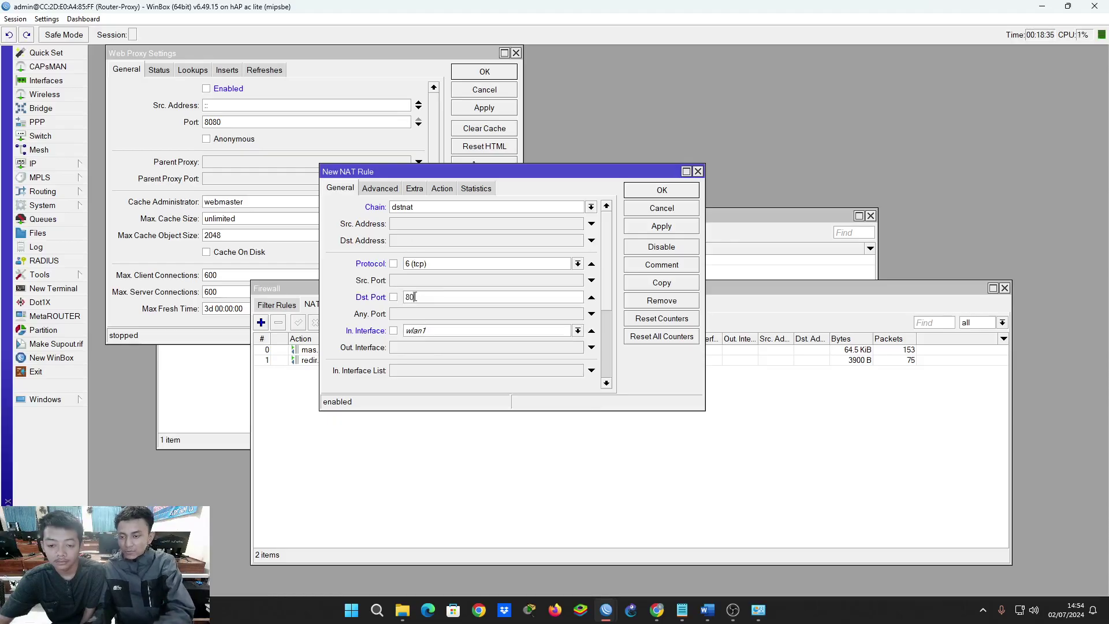
- Set the wlan1 NAT rule's action to redirect to port 8080 and save the rule
left_click(439, 189)
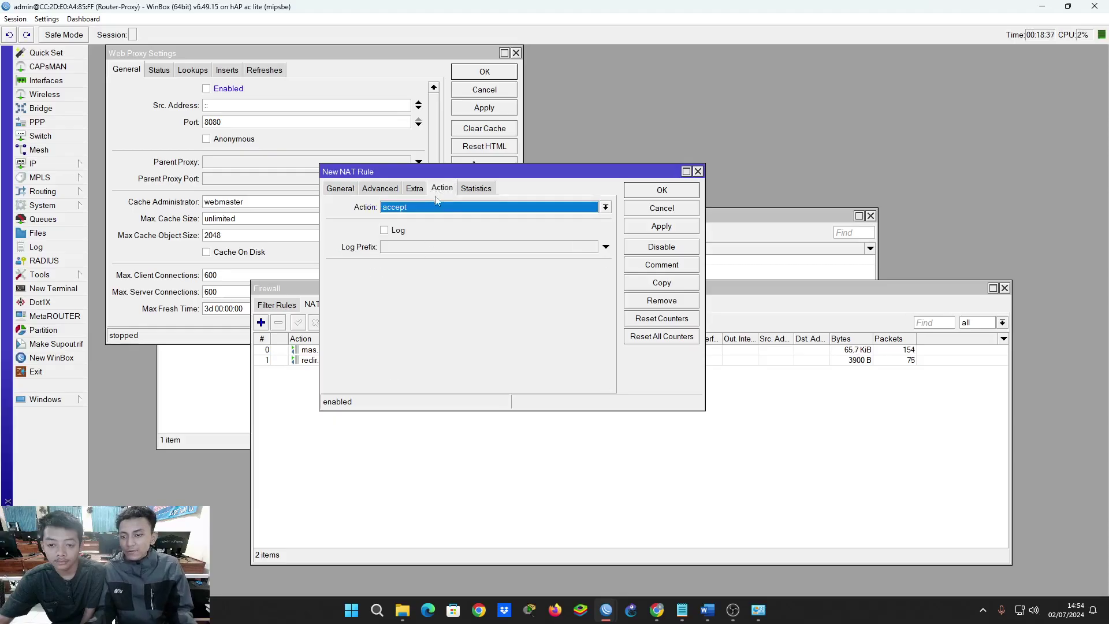
left_click(432, 210)
left_click(399, 302)
left_click(420, 271)
type("8080")
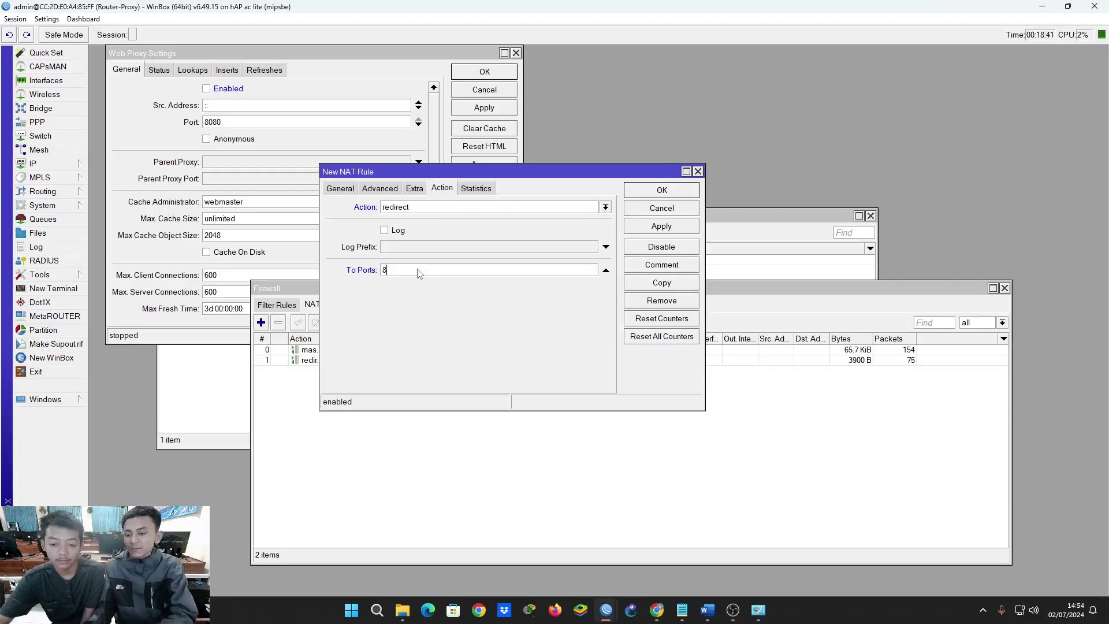
left_click(692, 193)
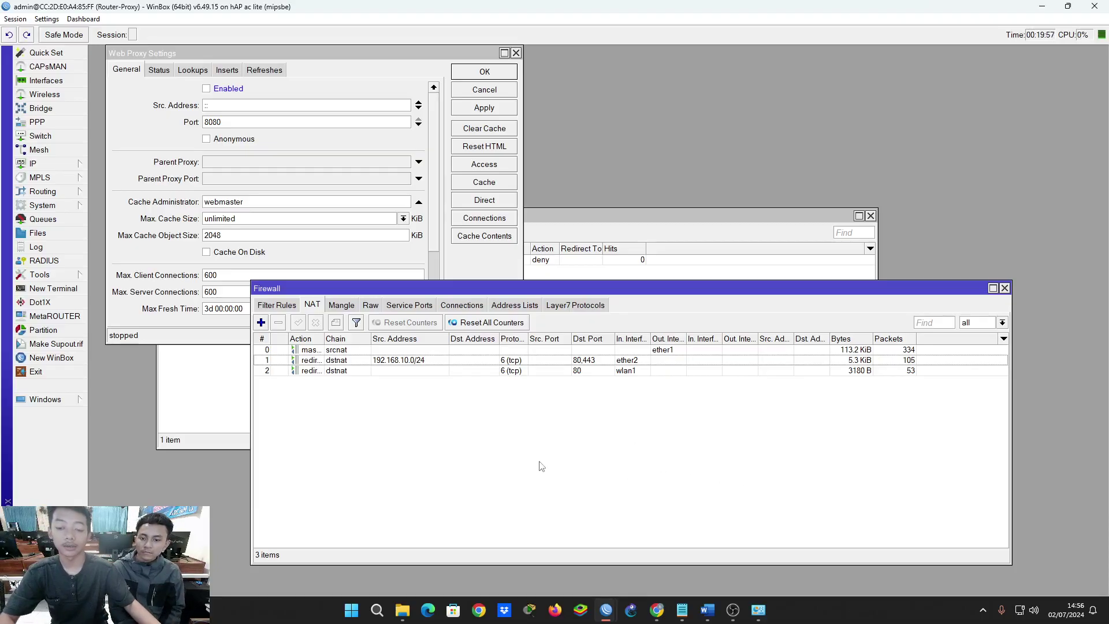
left_click(420, 362)
left_click(429, 377)
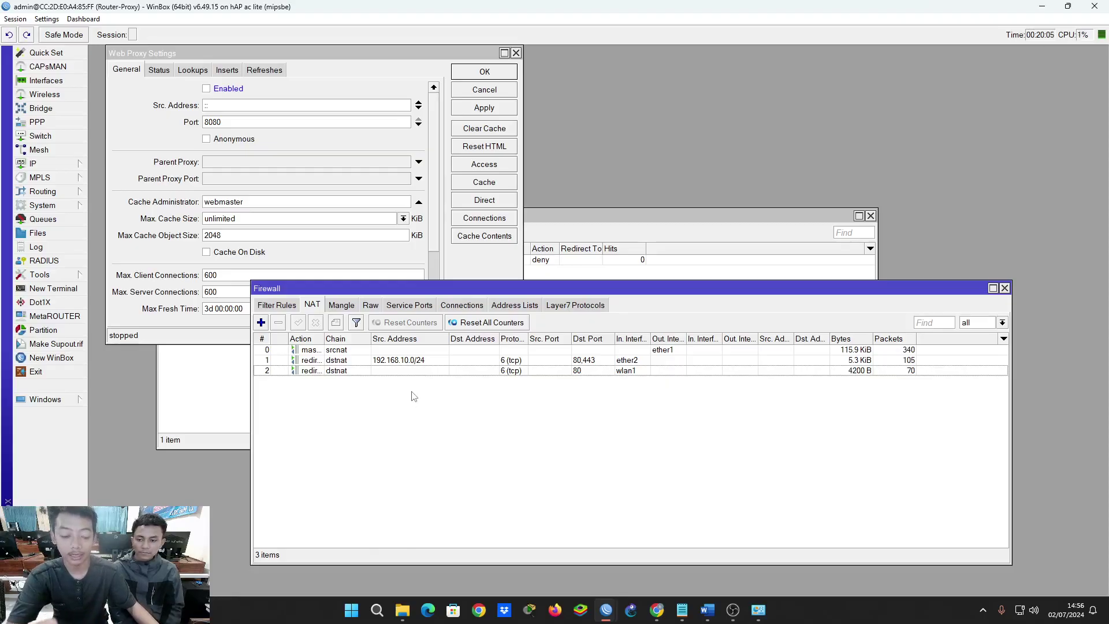
- Switch to Firefox and load itnetworking.tkj1.site to test whether the site is blocked
left_click(554, 610)
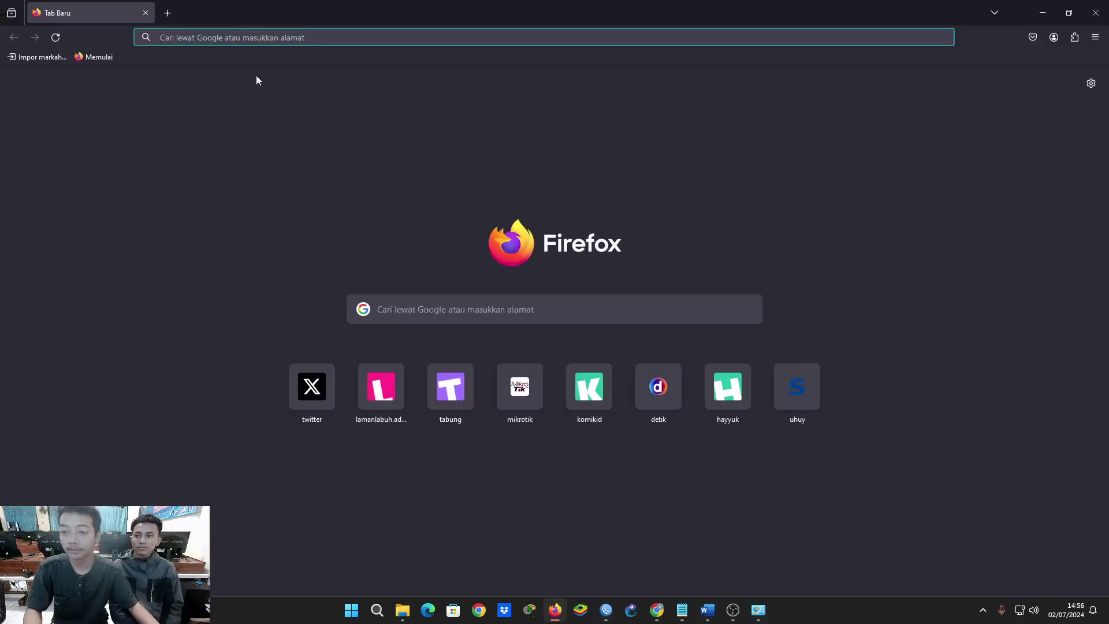
left_click(245, 40)
type("it")
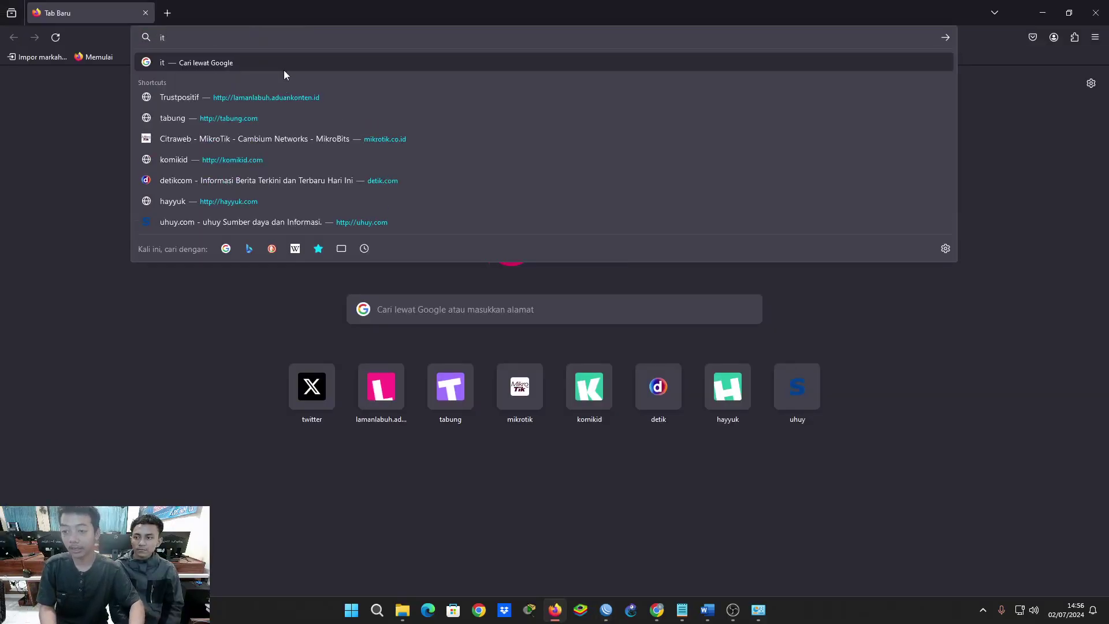
type("net")
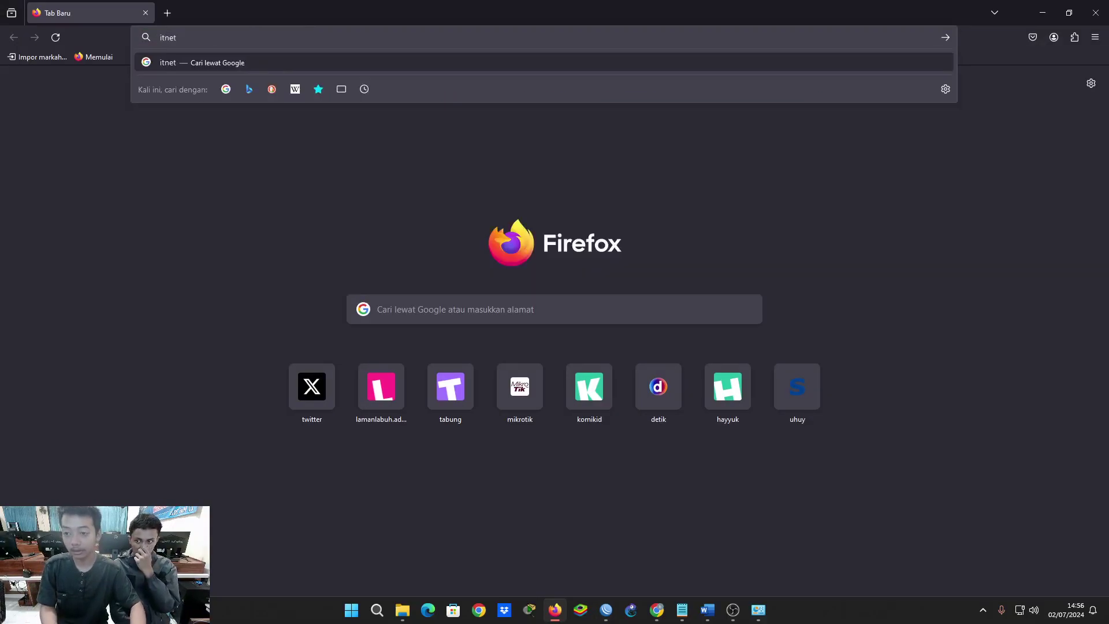
type("workin")
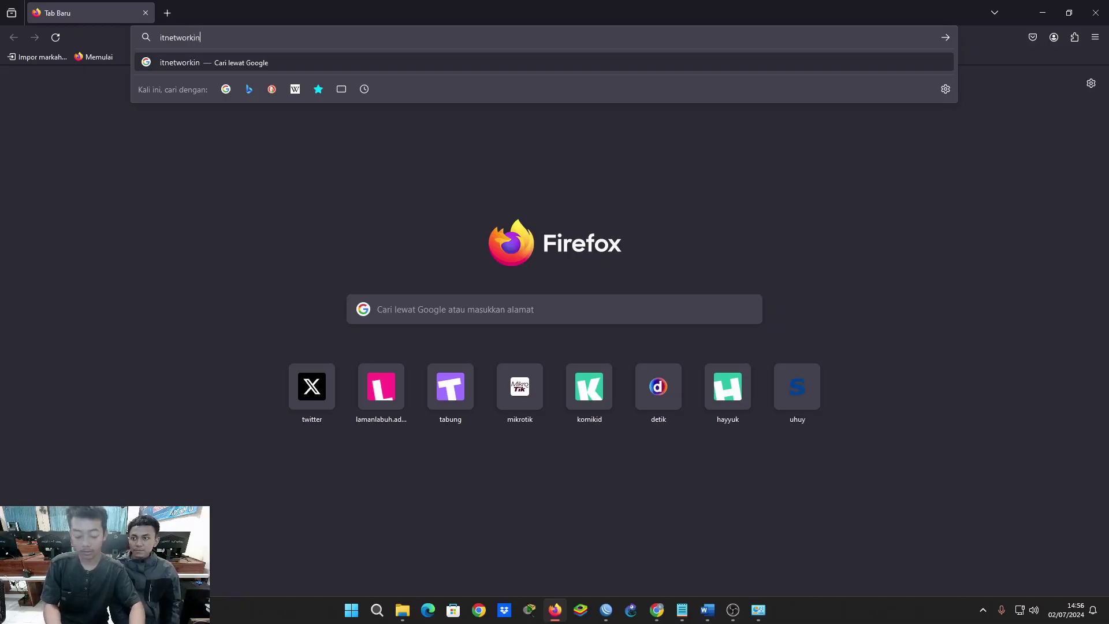
type("g.")
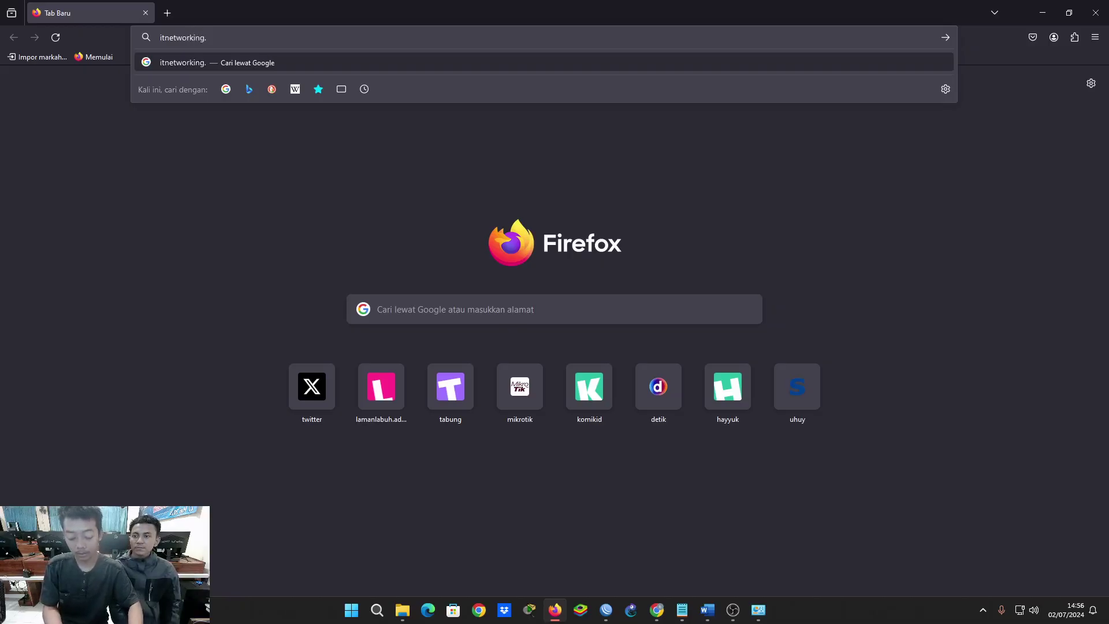
type("tkj1.site")
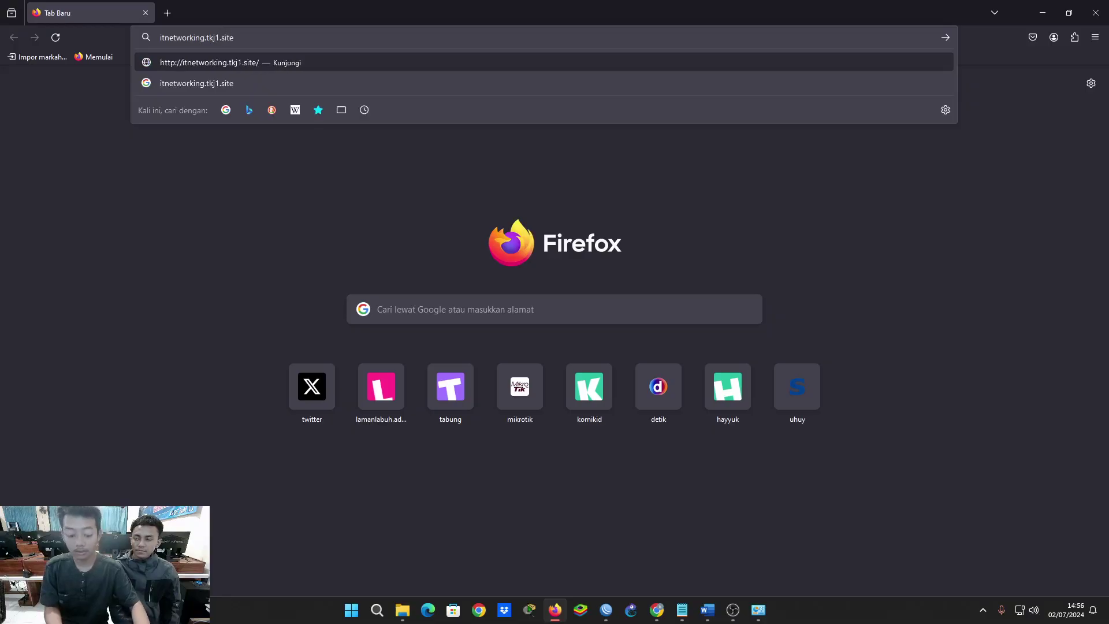
key("Return")
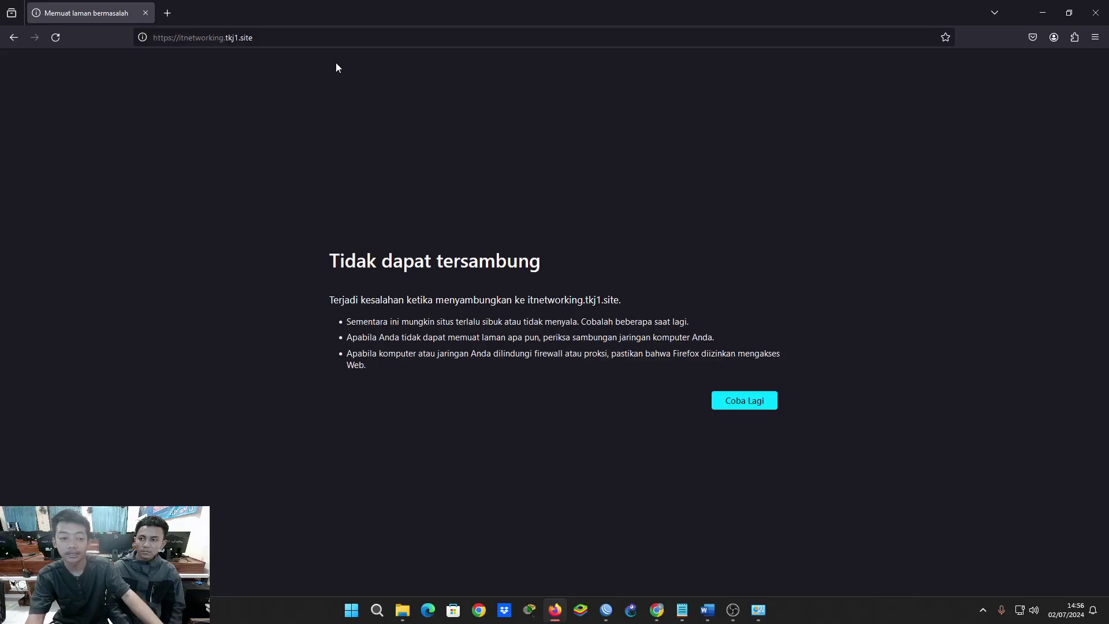
- Switch between the Firefox test page and WinBox to check the NAT rules, ending in WinBox
left_click(1043, 12)
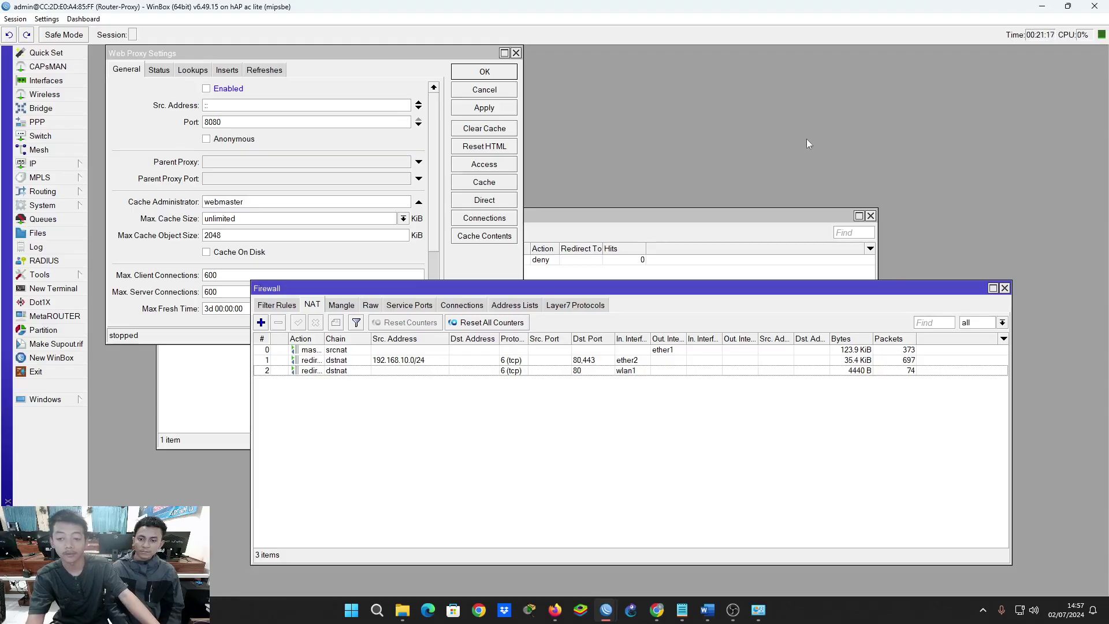
left_click(555, 610)
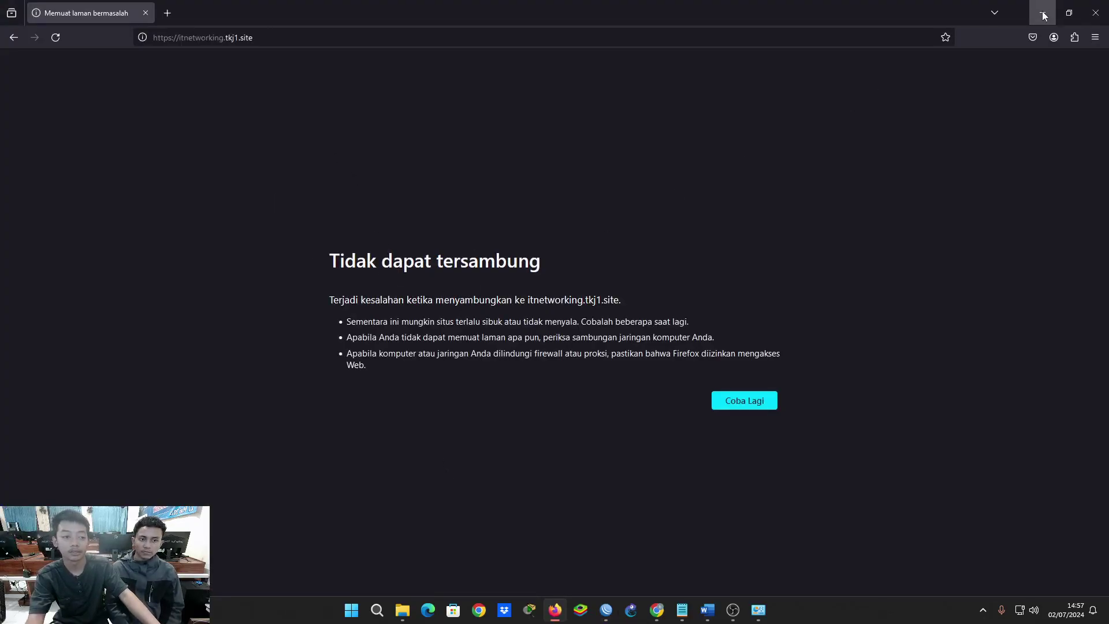
left_click(1069, 13)
left_click(1045, 15)
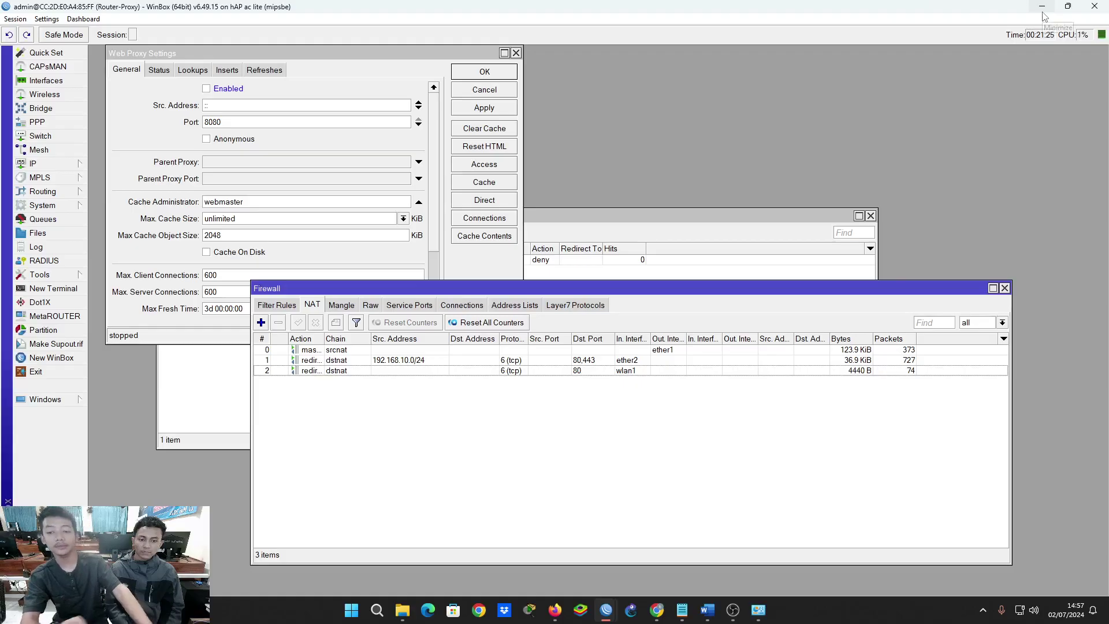